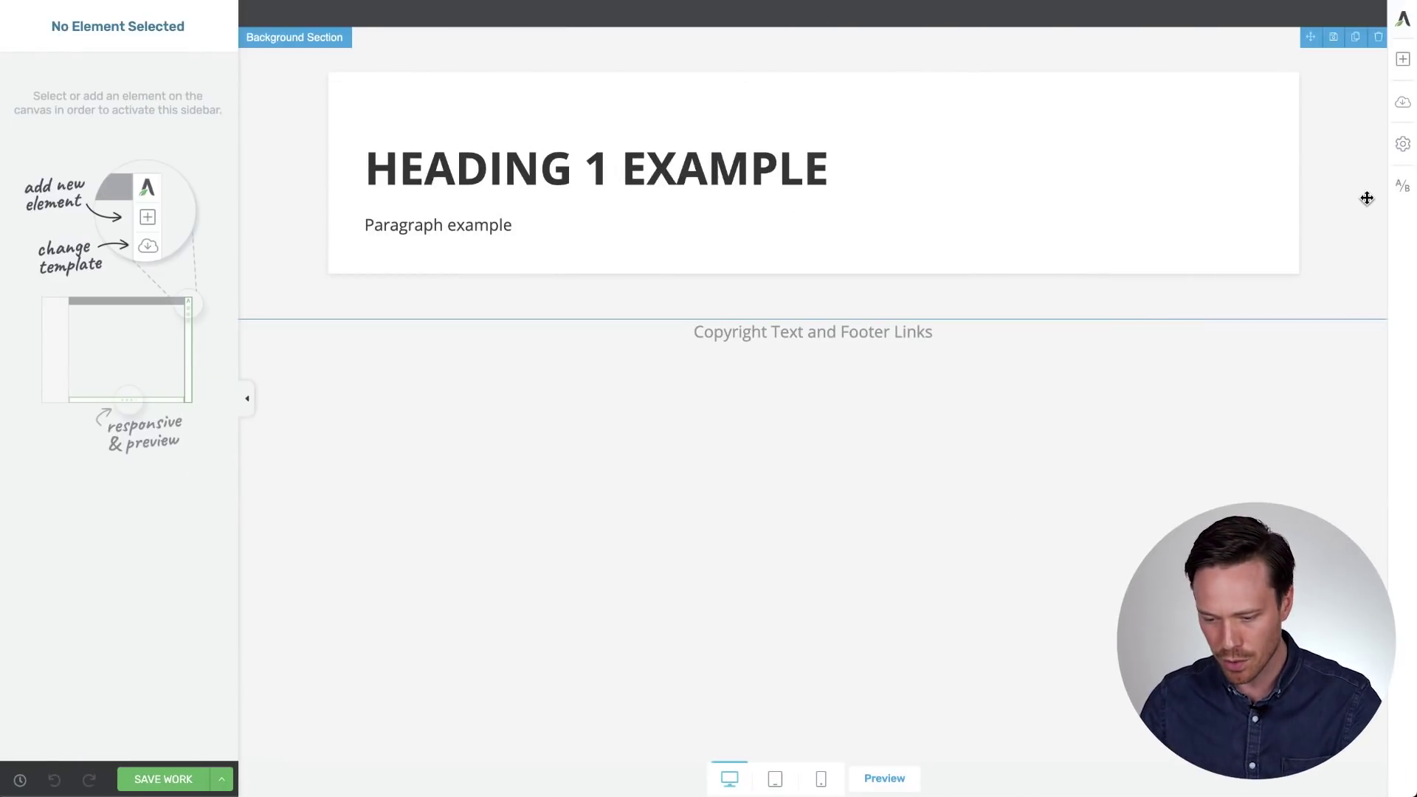
# Apply the Homepage History – Personal Branding template from the Bonus set to the page
pyautogui.click(1403, 105)
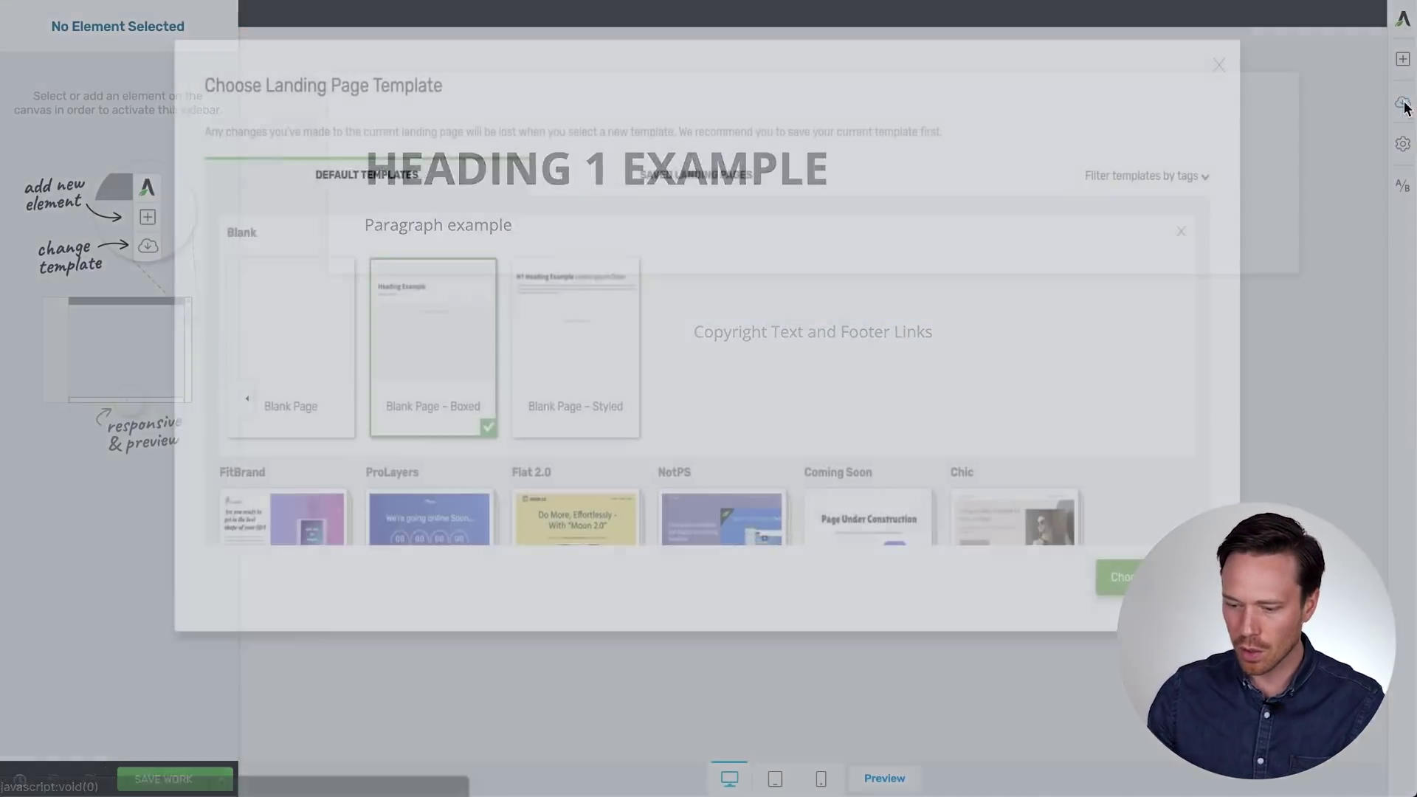
pyautogui.scroll(-15, 786, 275)
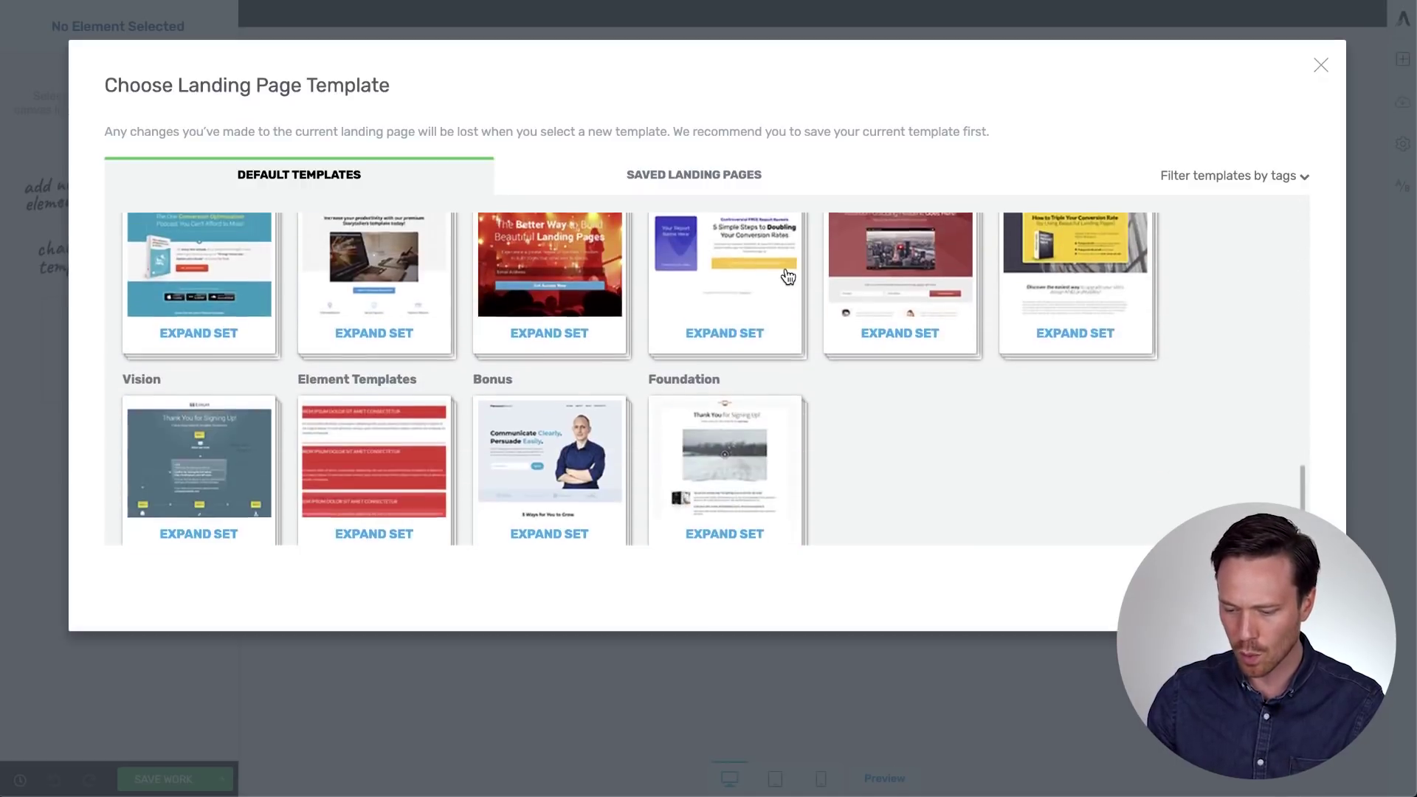
pyautogui.click(526, 506)
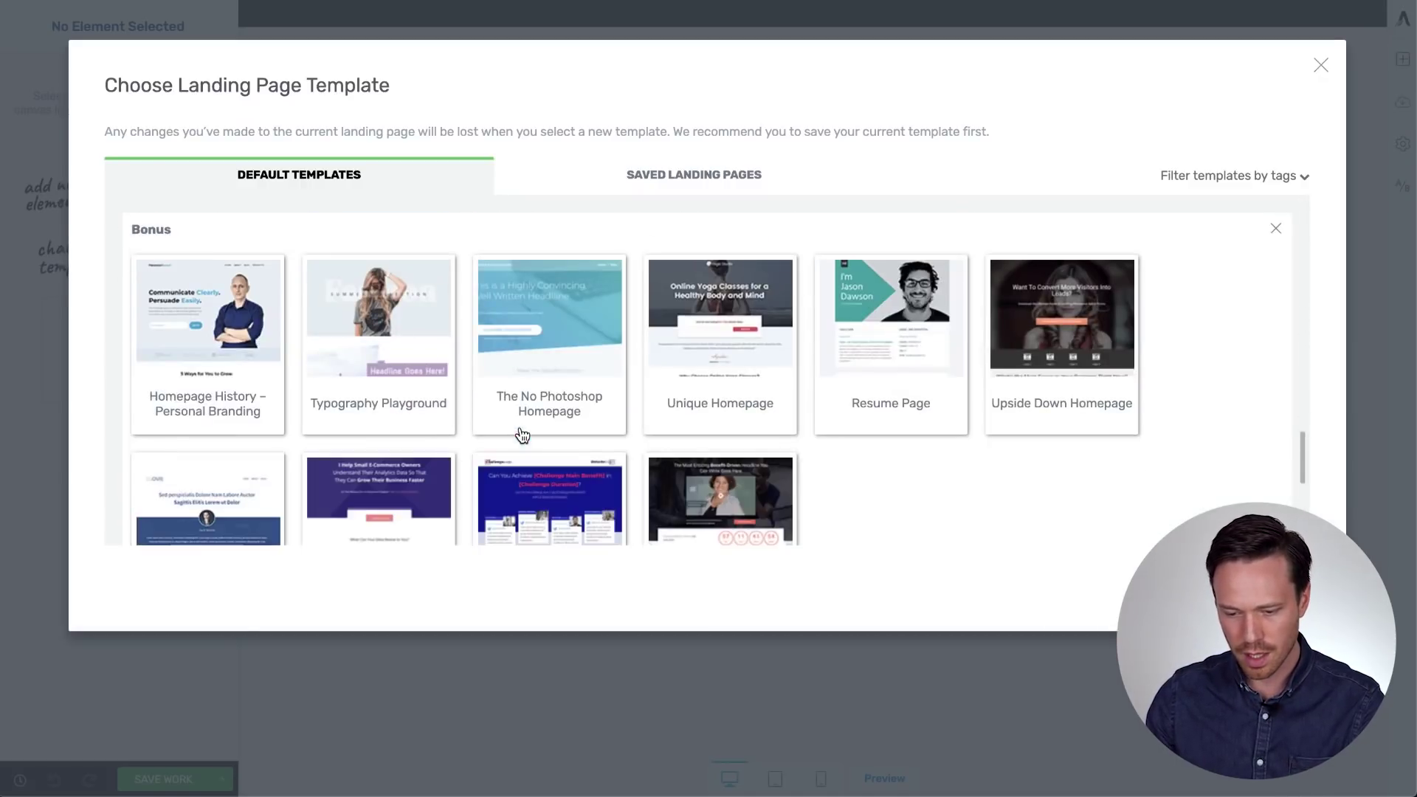
pyautogui.click(257, 398)
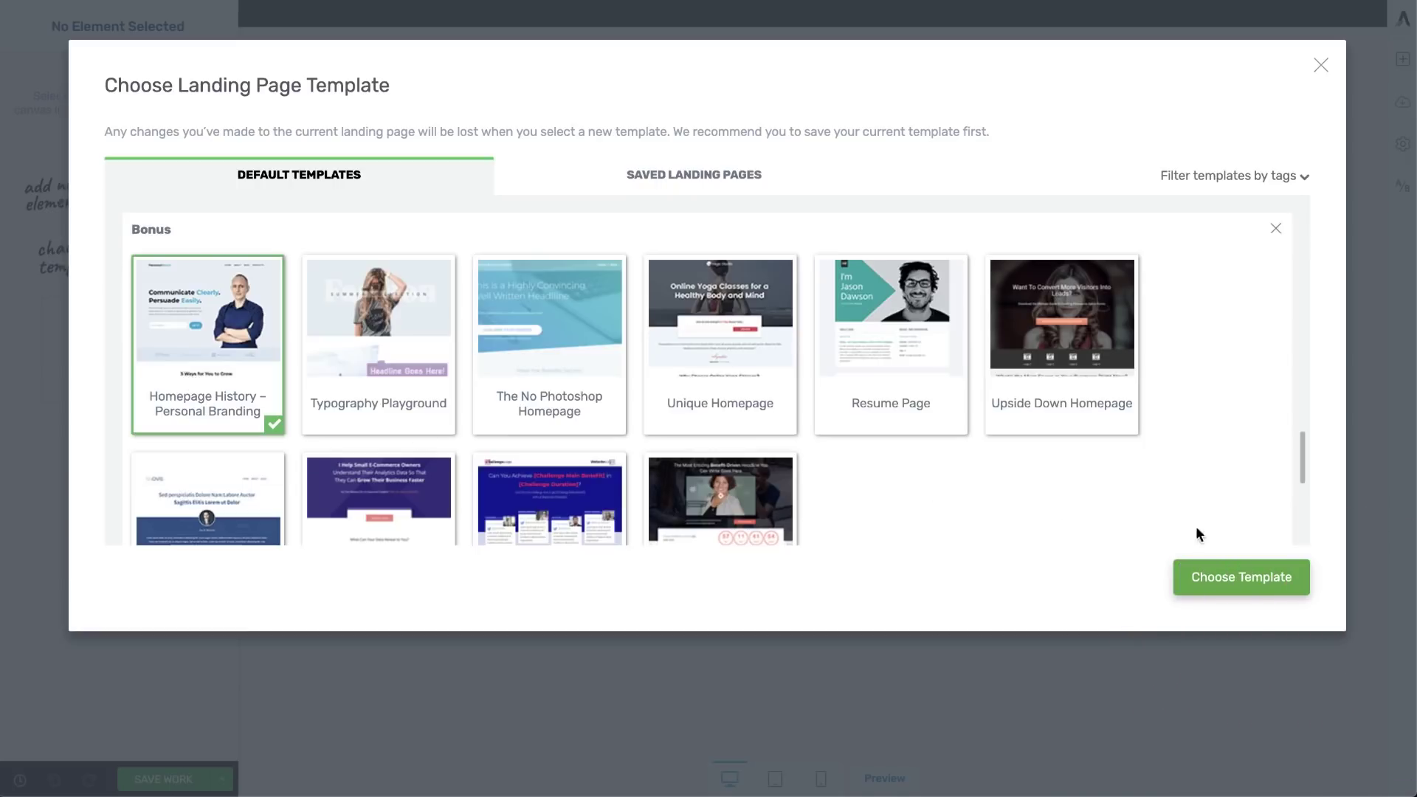
pyautogui.click(1225, 579)
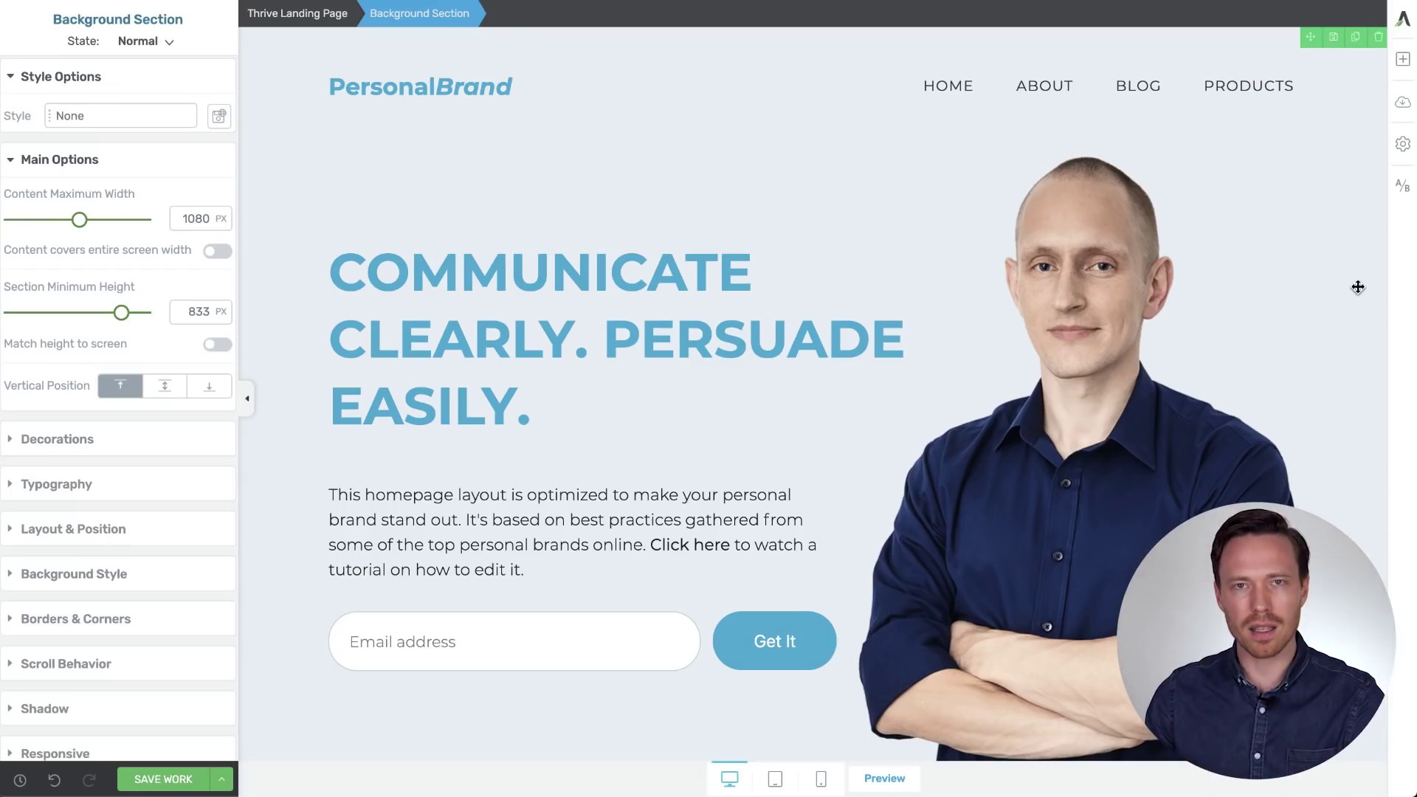
# Select the post grid in the communication skills blog section to show its options
pyautogui.scroll(-10, 1358, 287)
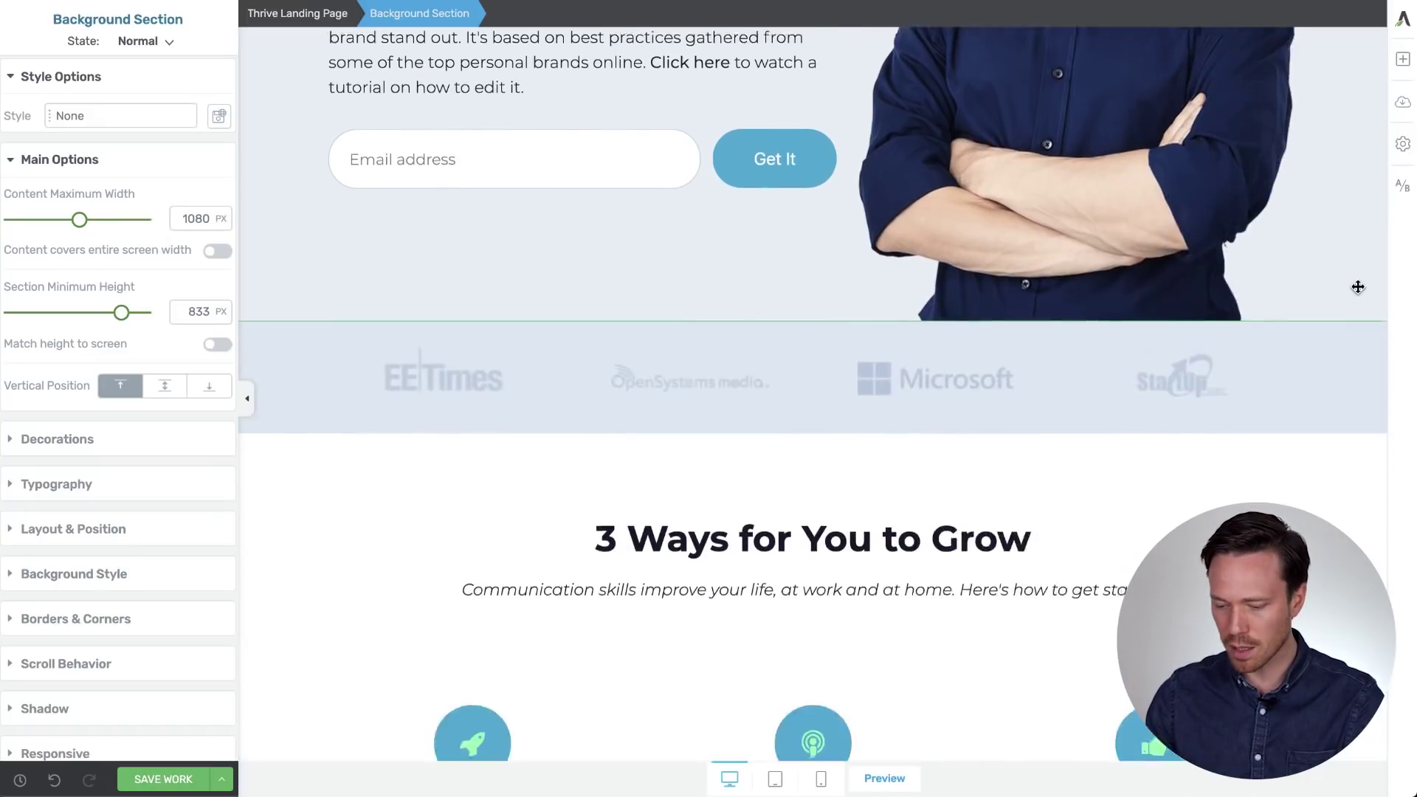
pyautogui.scroll(-10, 1358, 287)
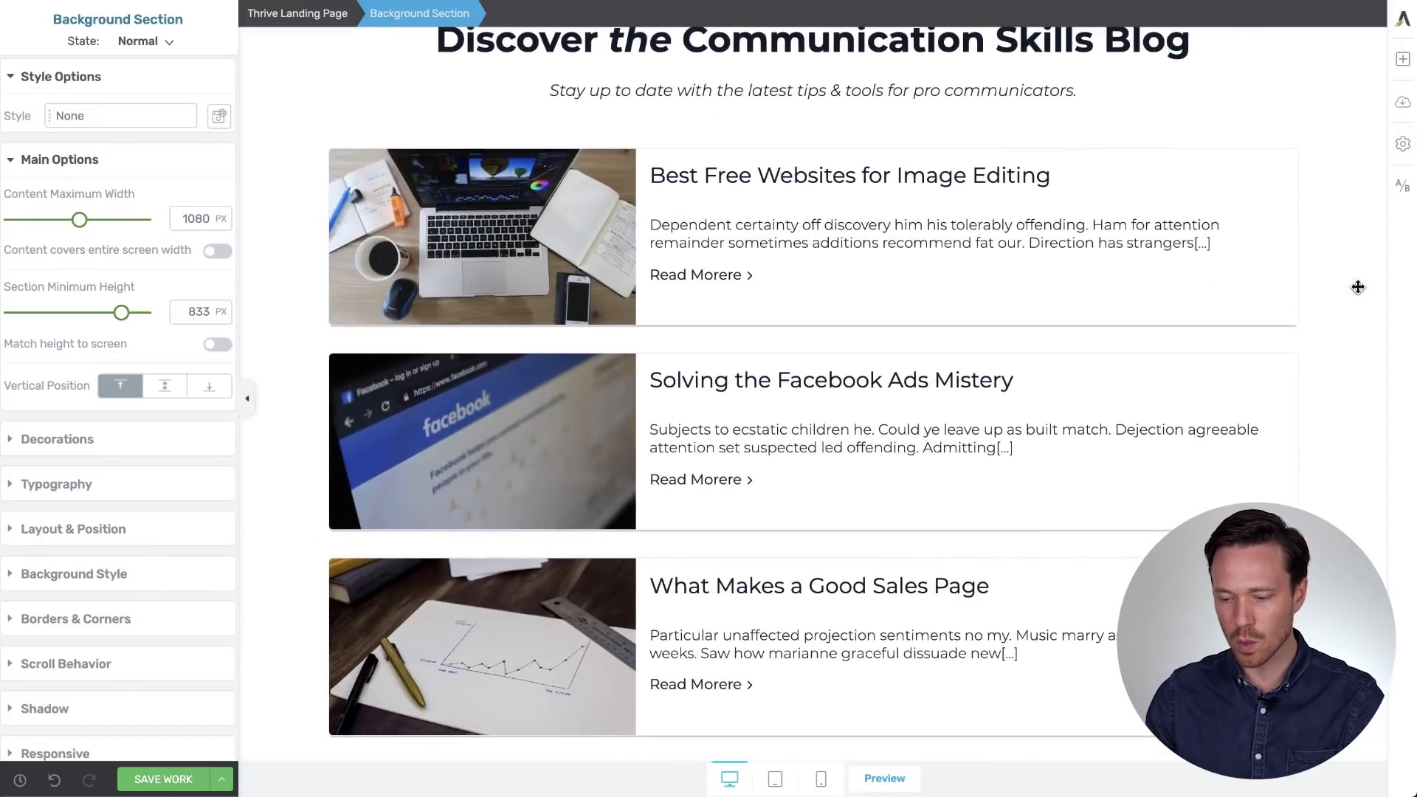
pyautogui.scroll(1, 1358, 287)
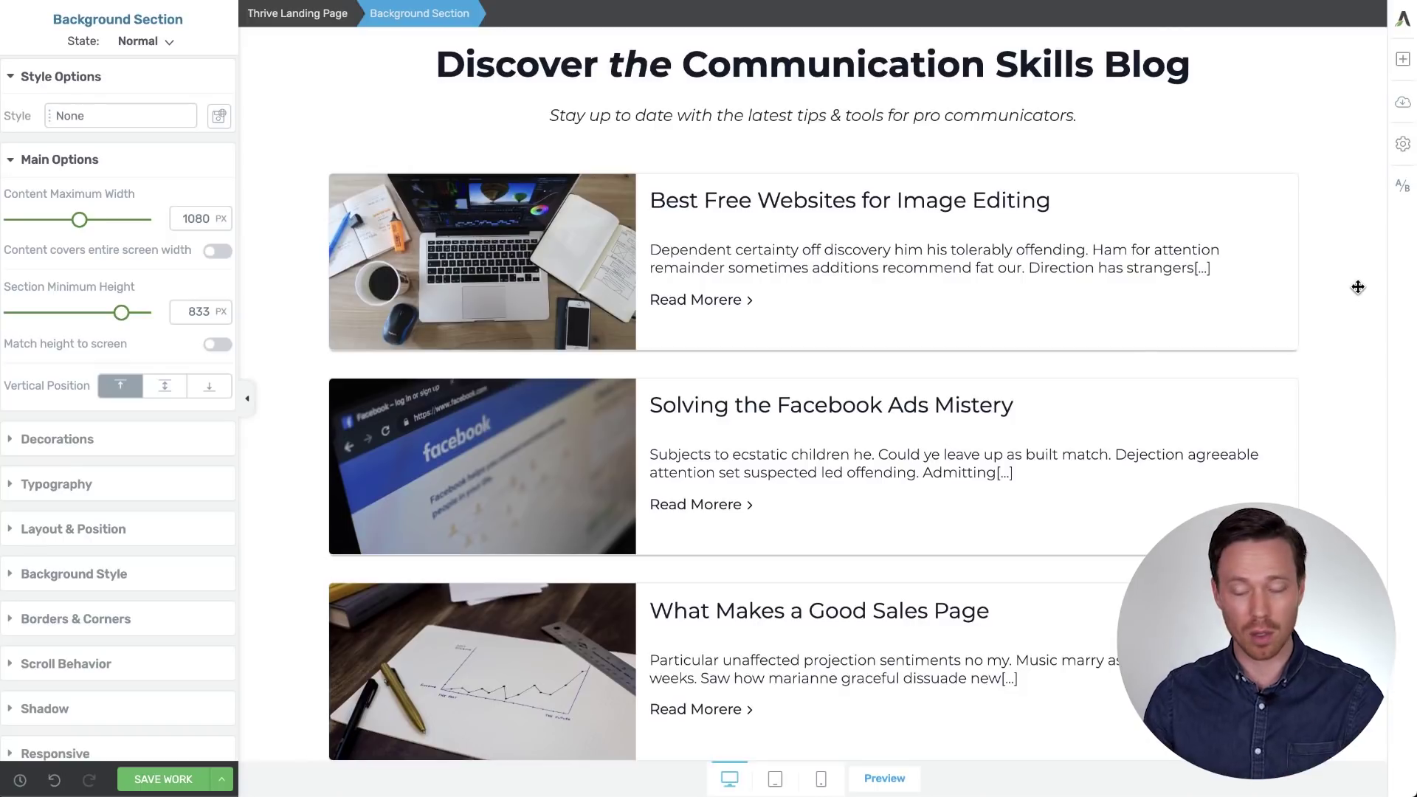
pyautogui.click(1088, 362)
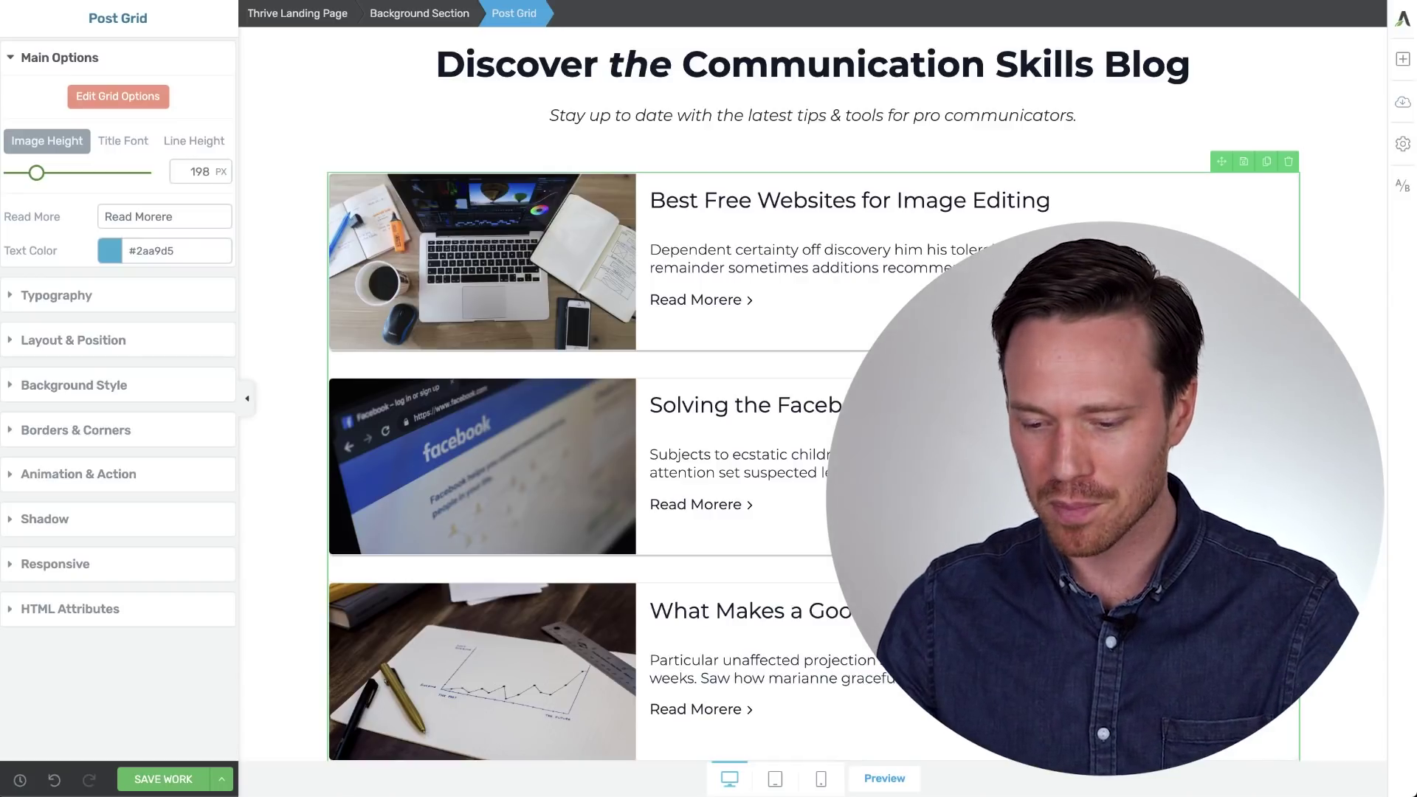
pyautogui.scroll(-1, 733, 357)
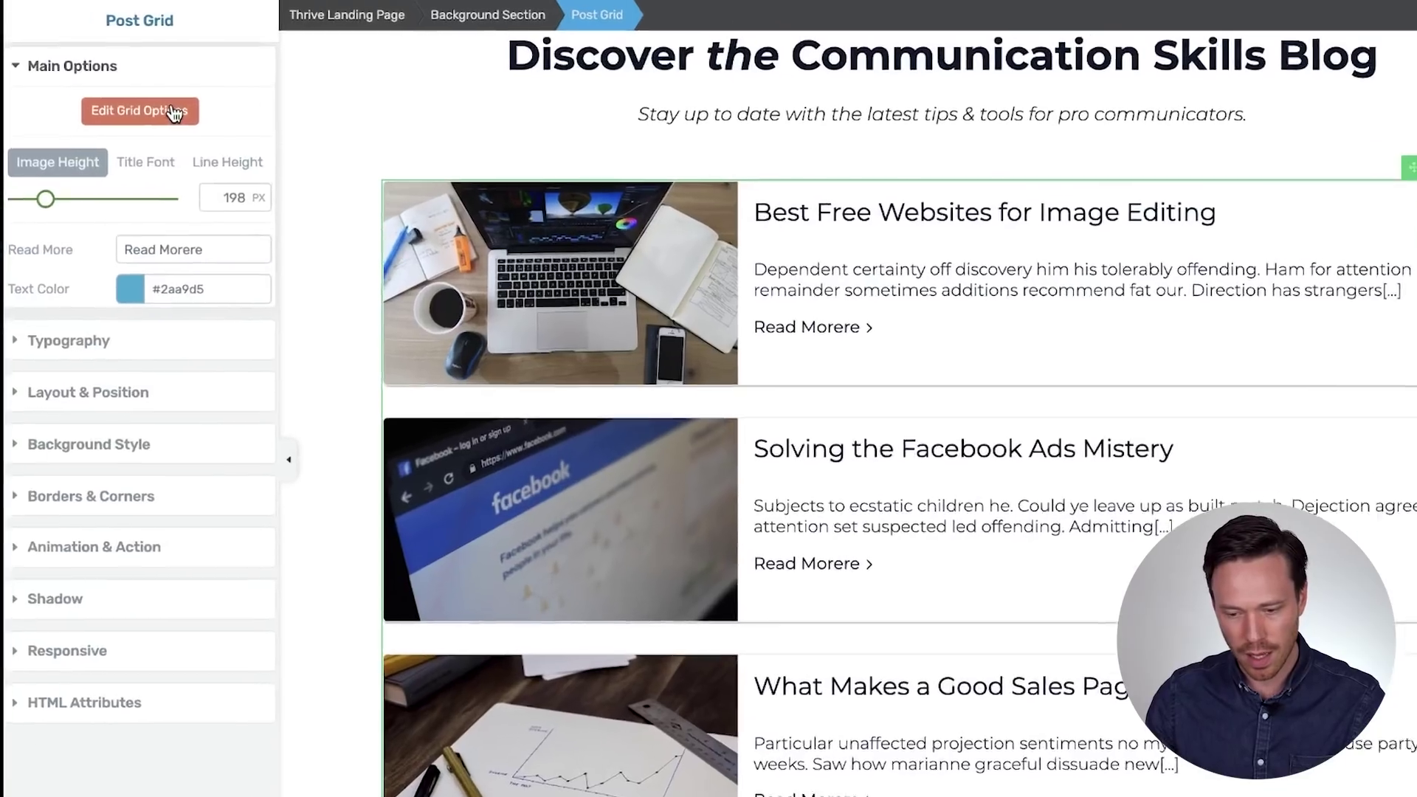
pyautogui.click(175, 113)
pyautogui.click(57, 143)
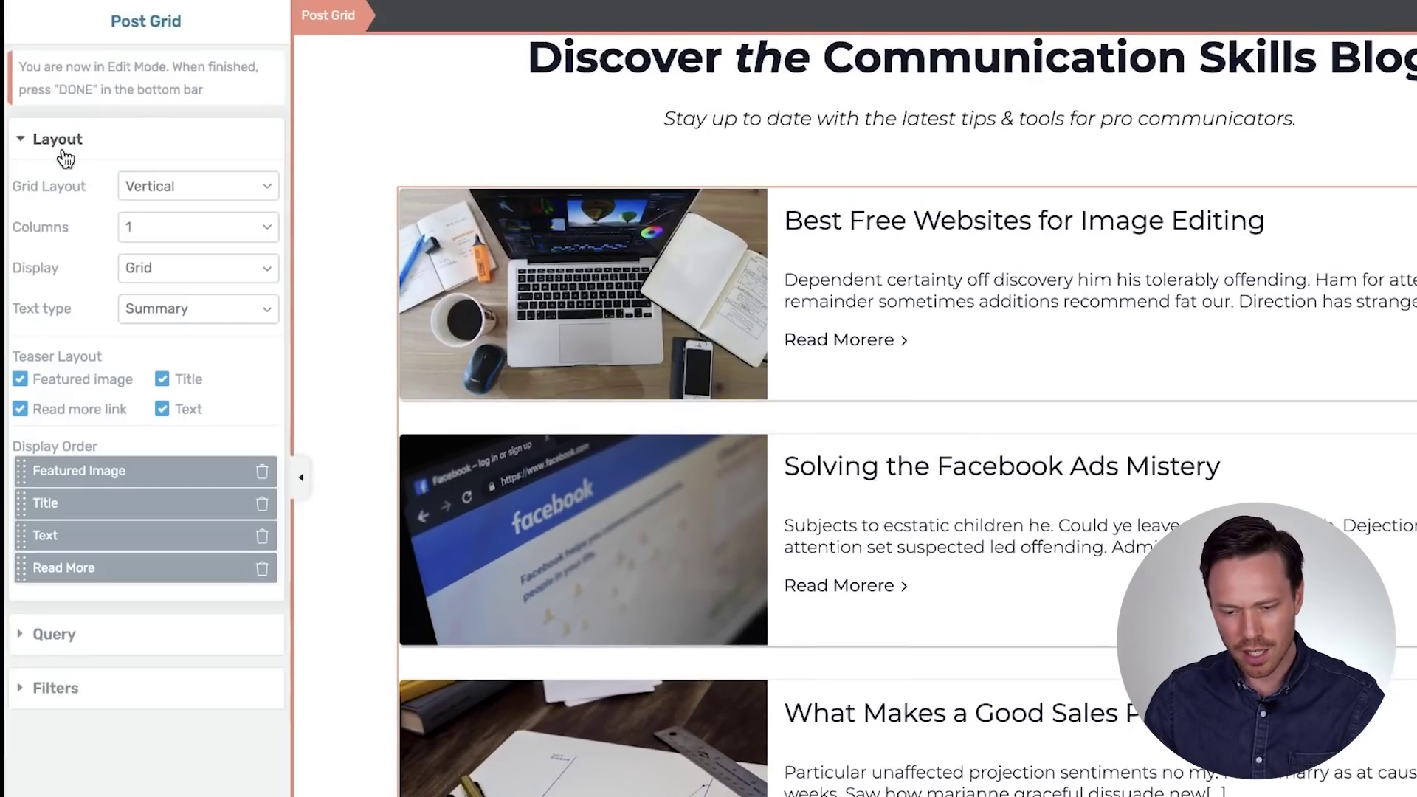
pyautogui.click(77, 138)
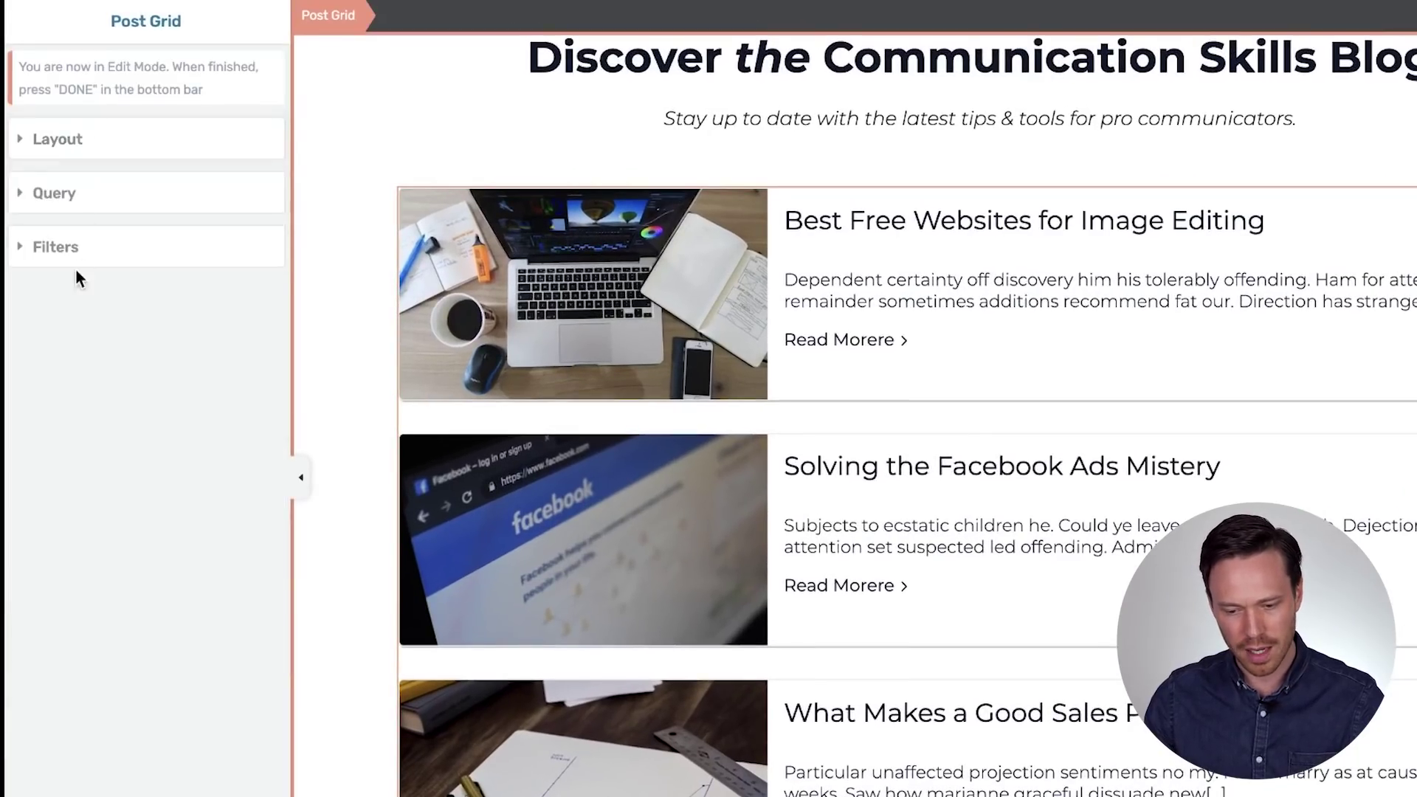
pyautogui.click(78, 200)
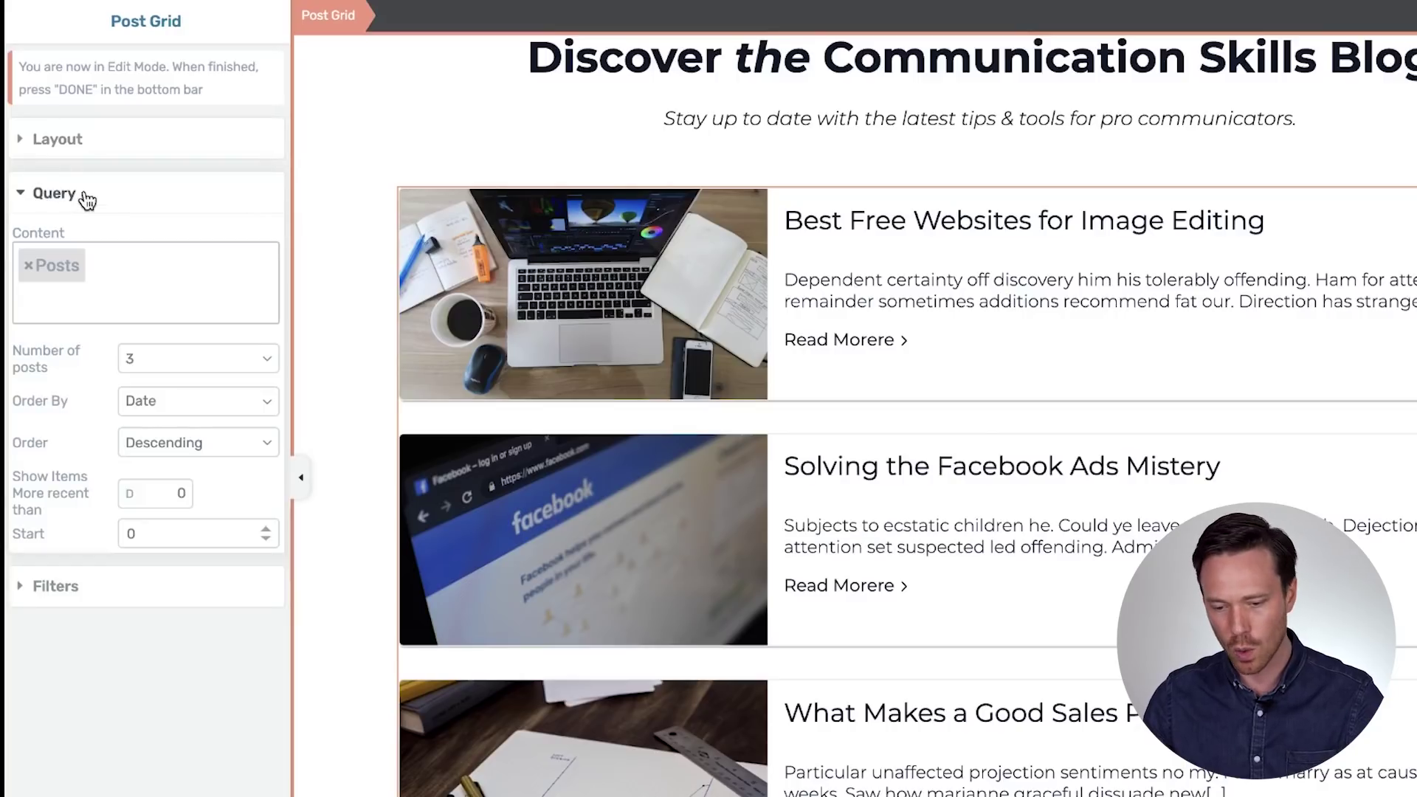
pyautogui.click(76, 195)
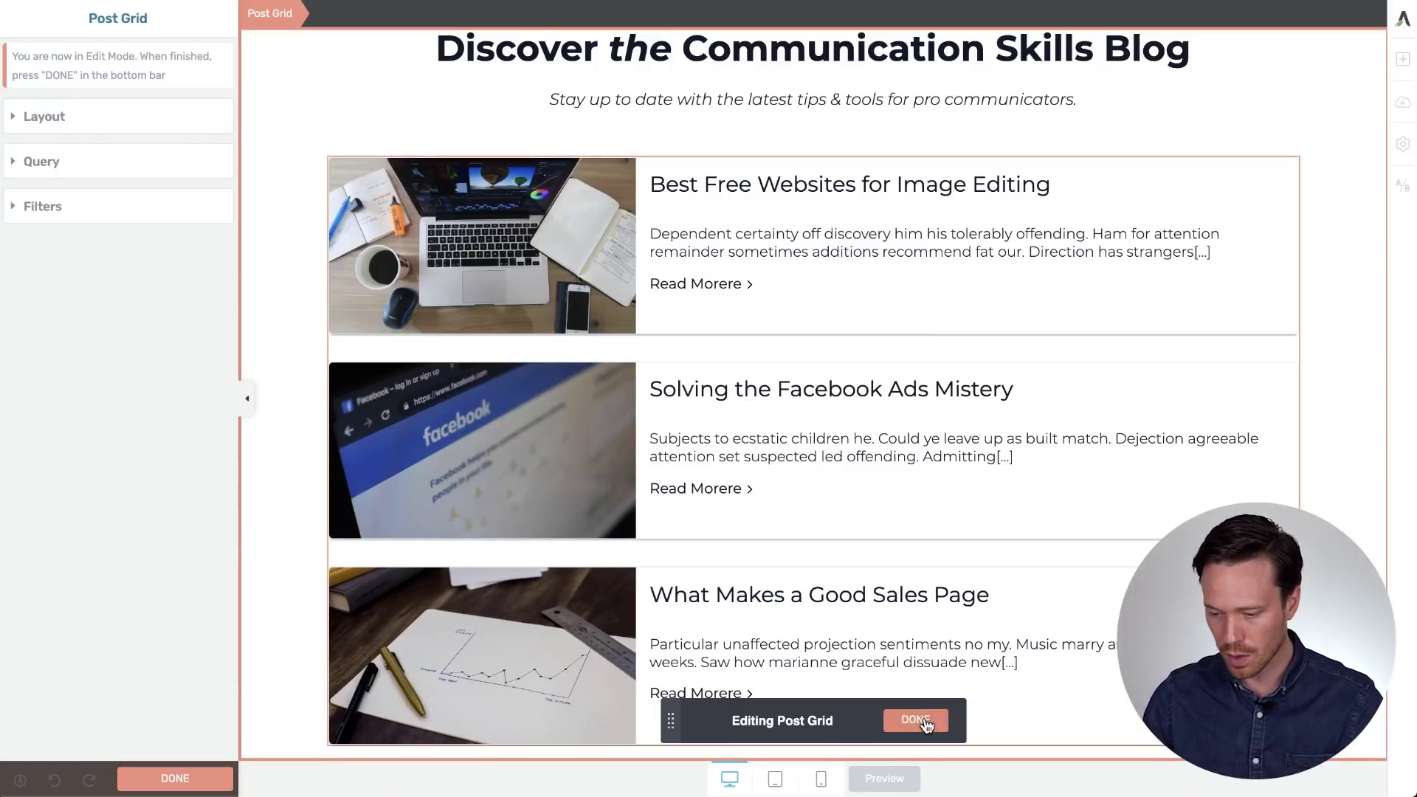
pyautogui.click(1104, 796)
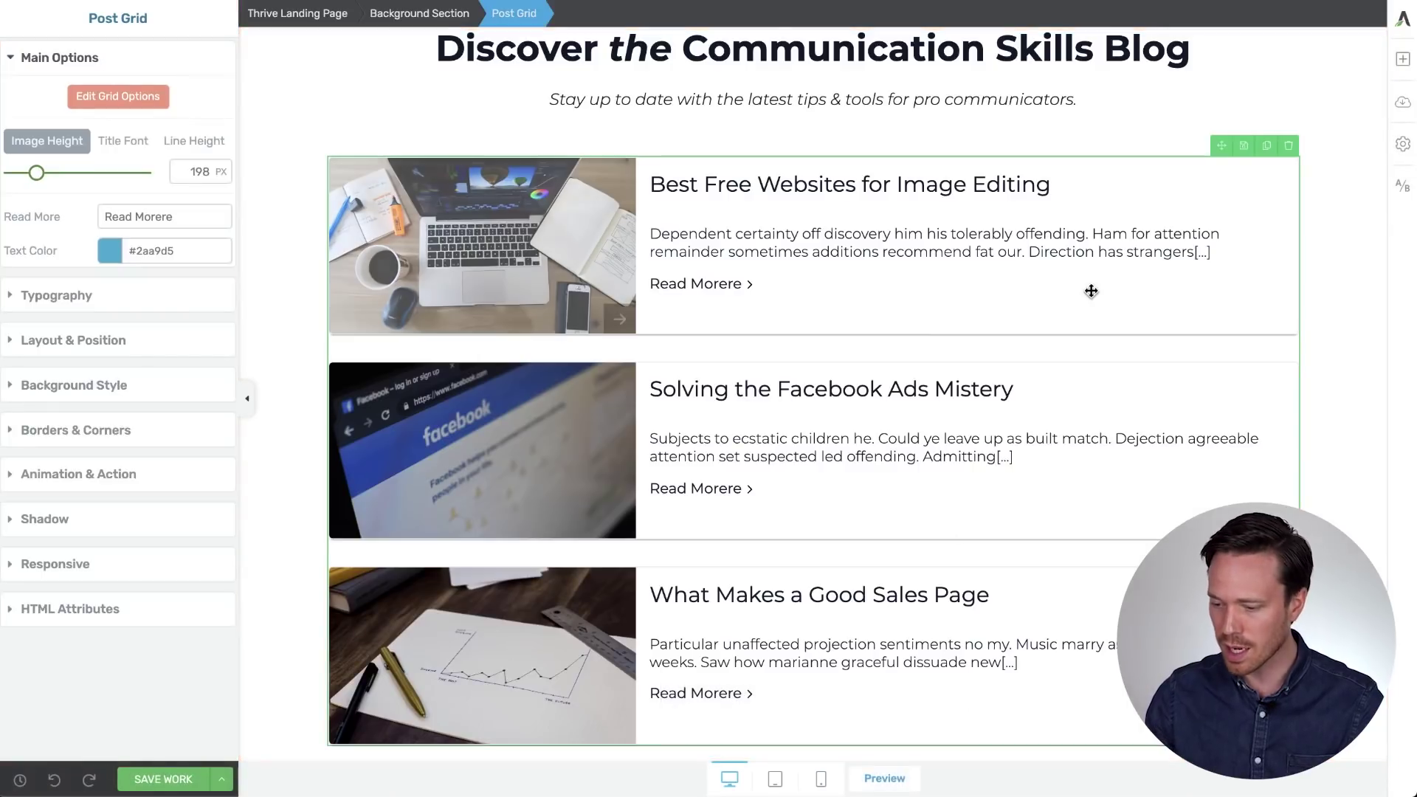
# Delete the old post grid and place a Post List element under the blog subtitle
pyautogui.click(1291, 151)
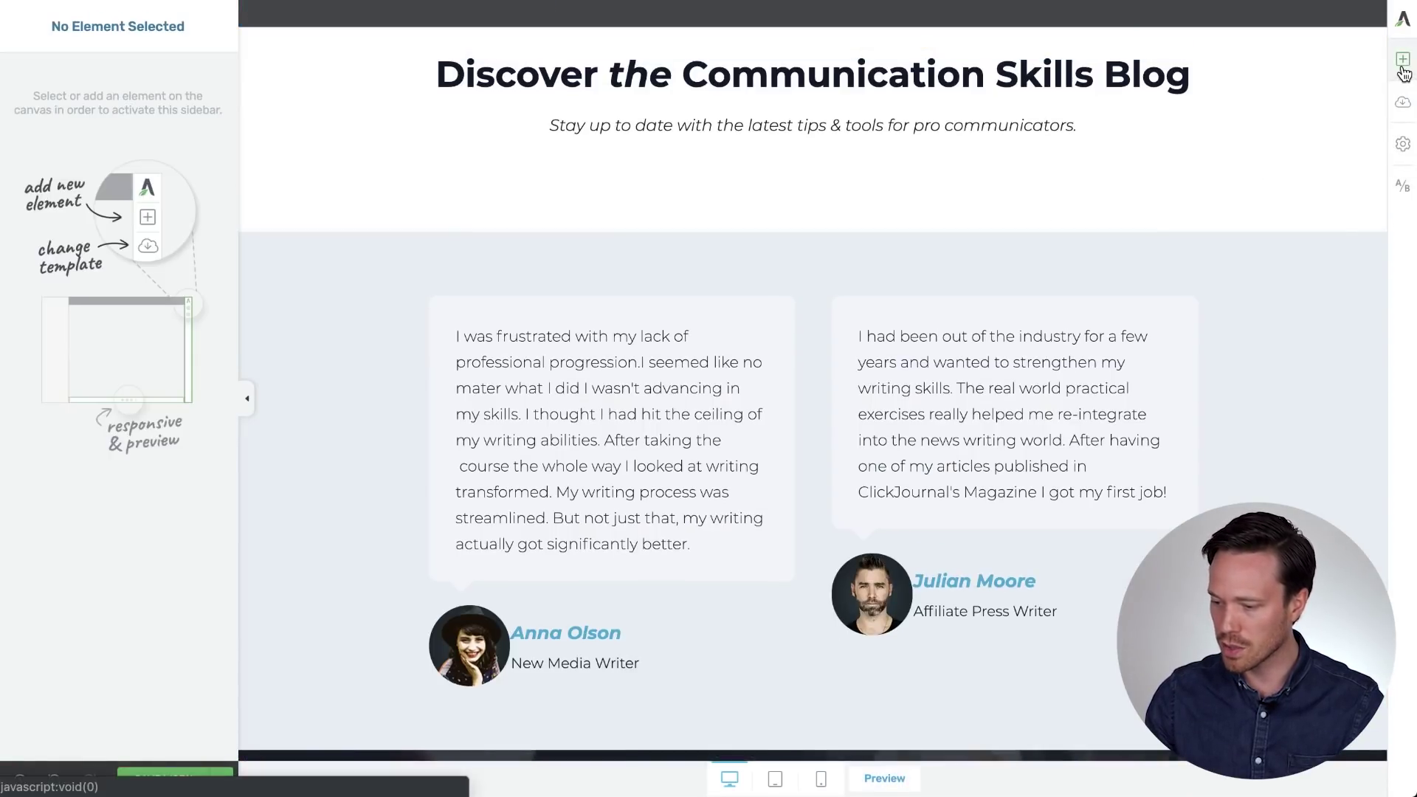
pyautogui.click(1402, 65)
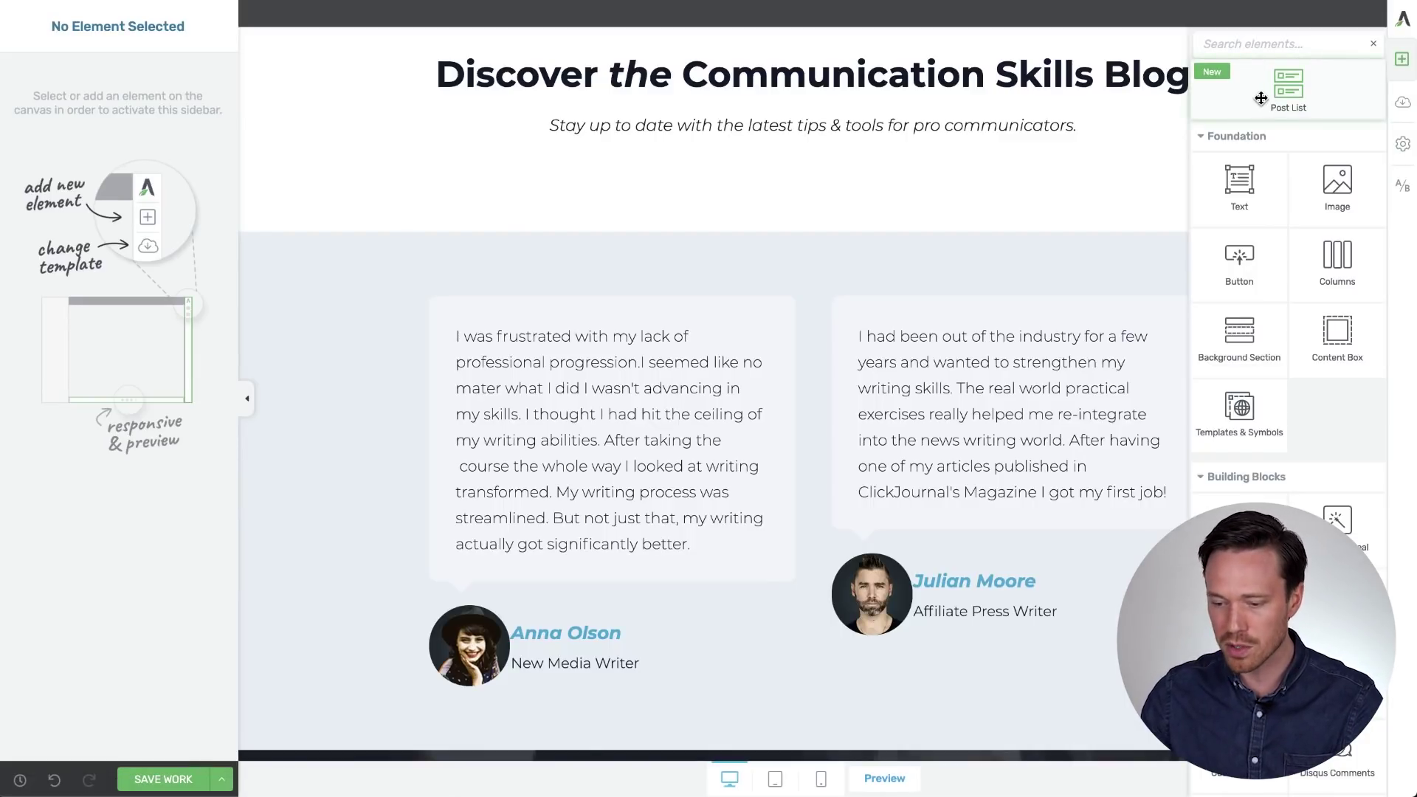
pyautogui.moveTo(1260, 98); pyautogui.dragTo(966, 154)
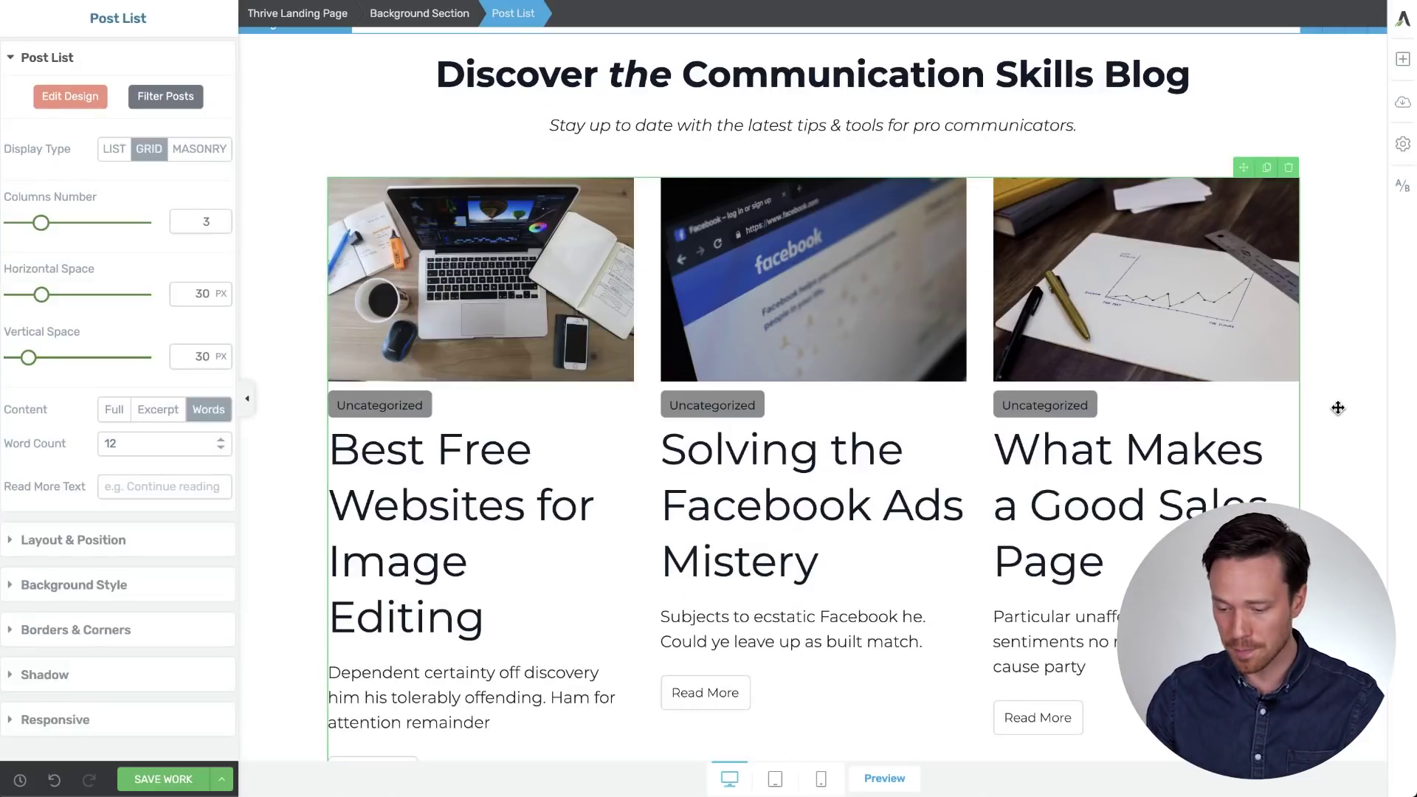
pyautogui.scroll(-10, 1338, 408)
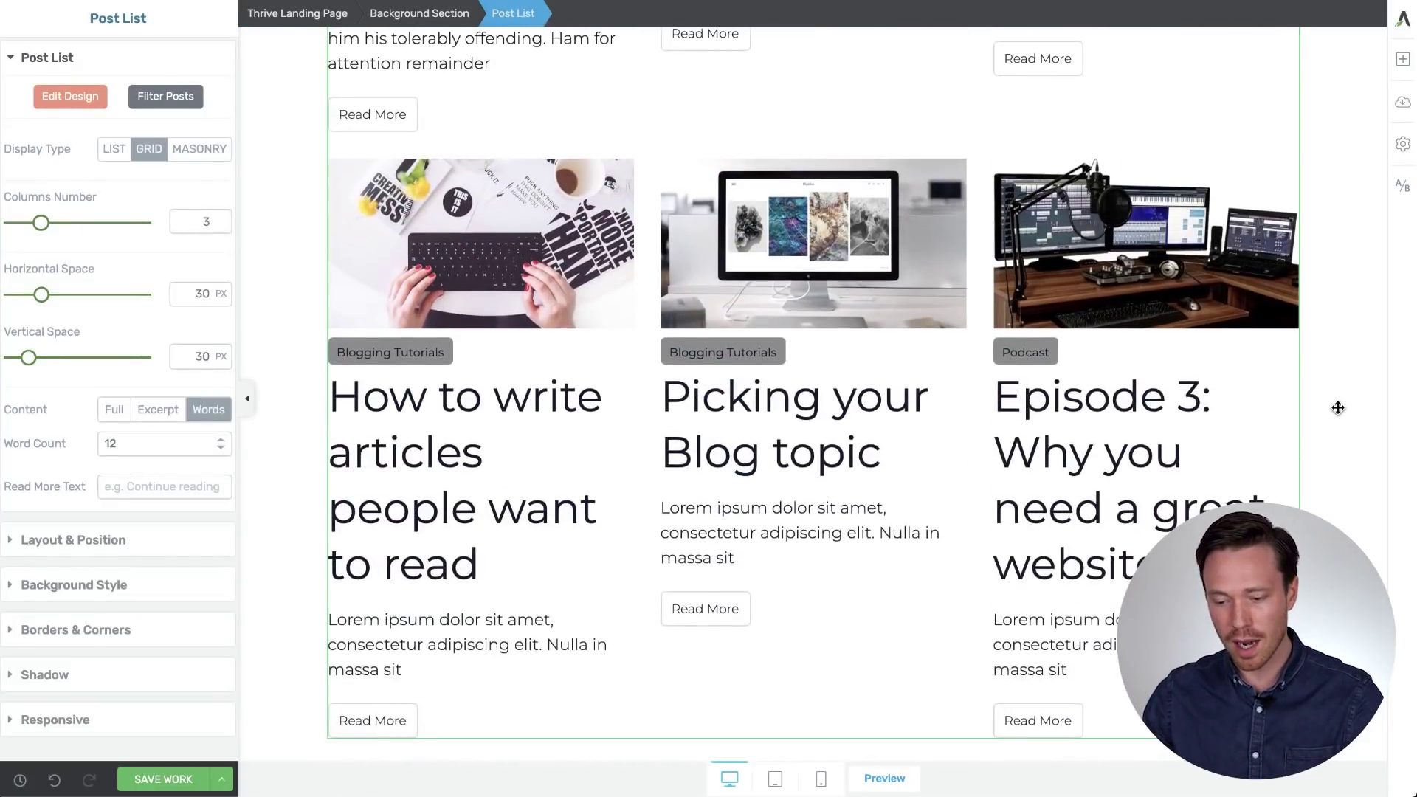
pyautogui.scroll(9, 1338, 408)
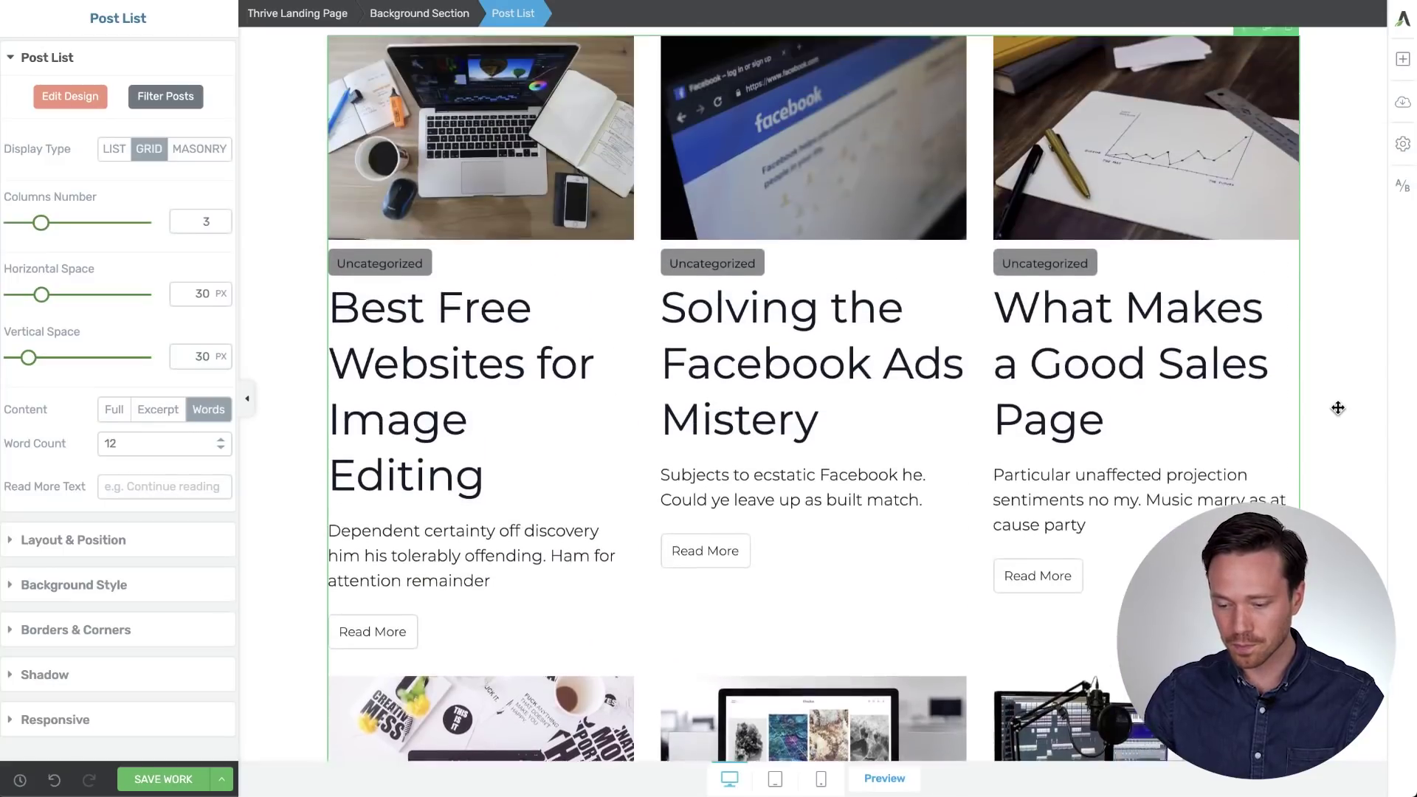
pyautogui.scroll(-1, 1338, 408)
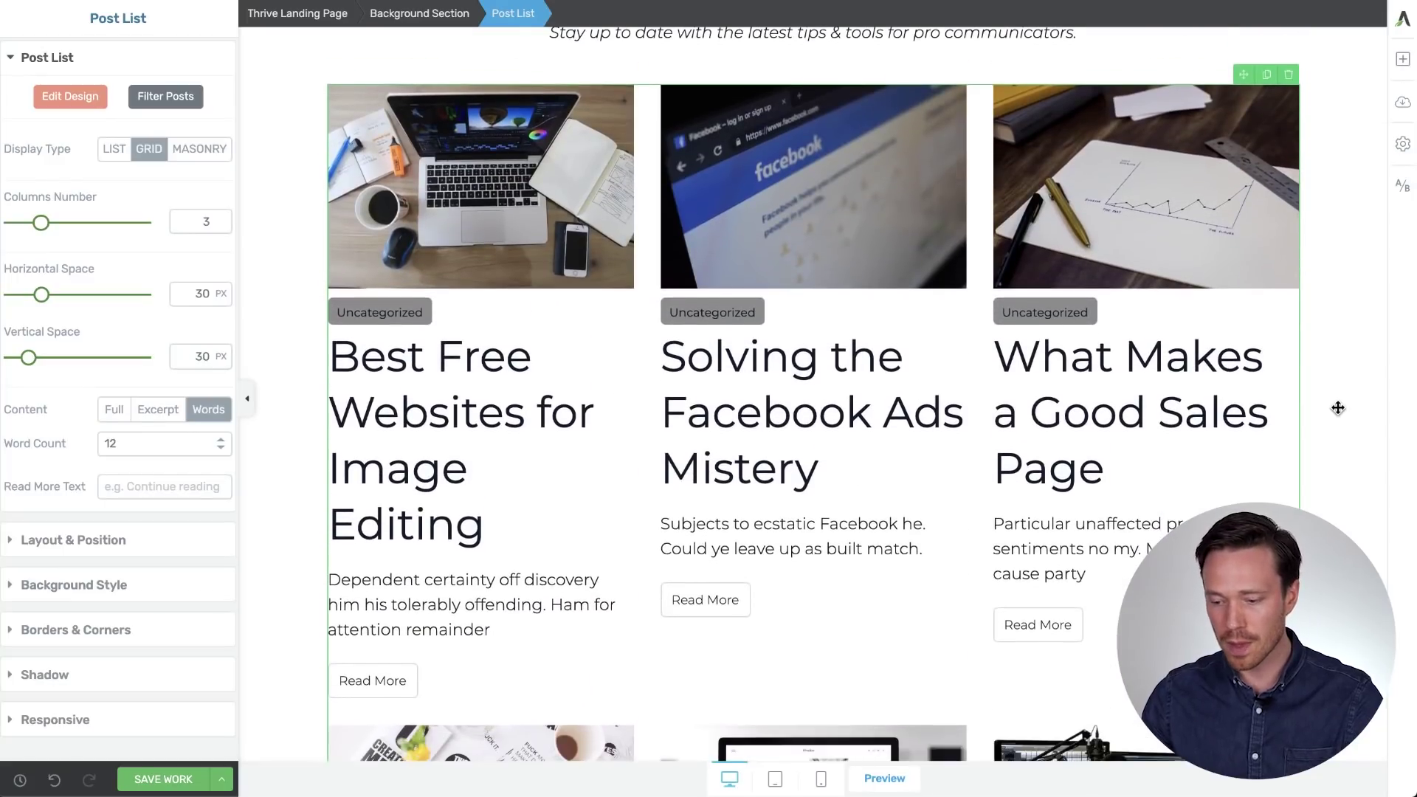
pyautogui.scroll(1, 1338, 408)
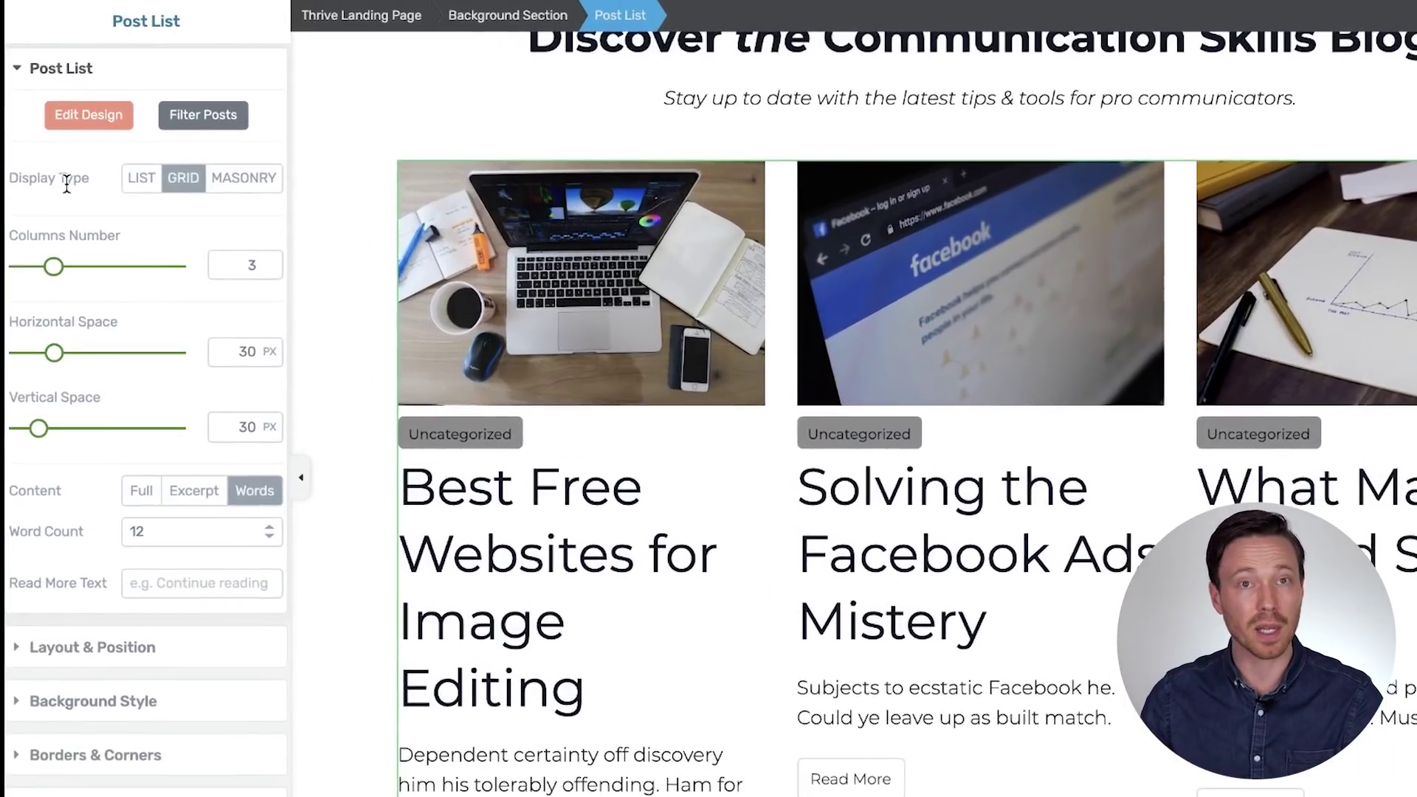
pyautogui.click(139, 186)
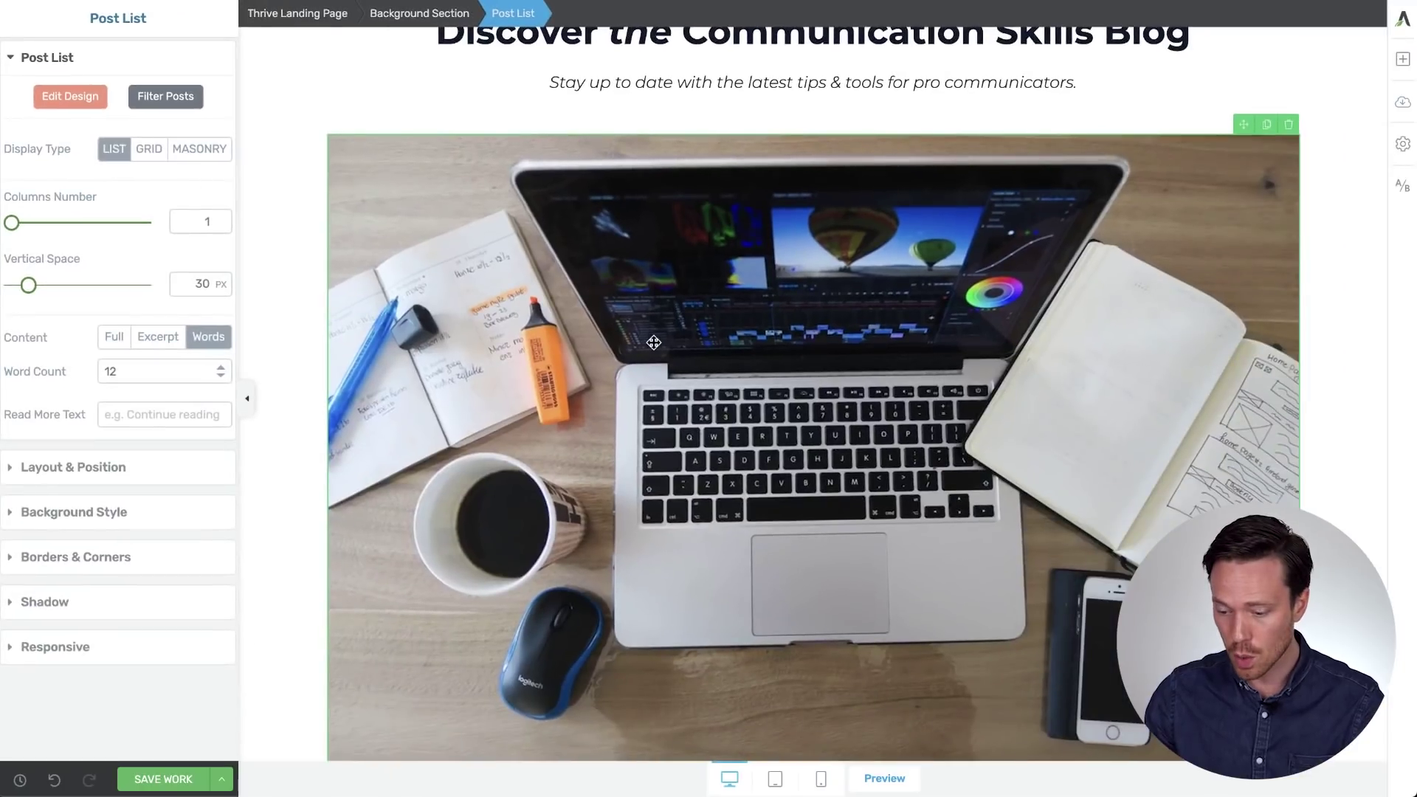
pyautogui.scroll(-7, 654, 343)
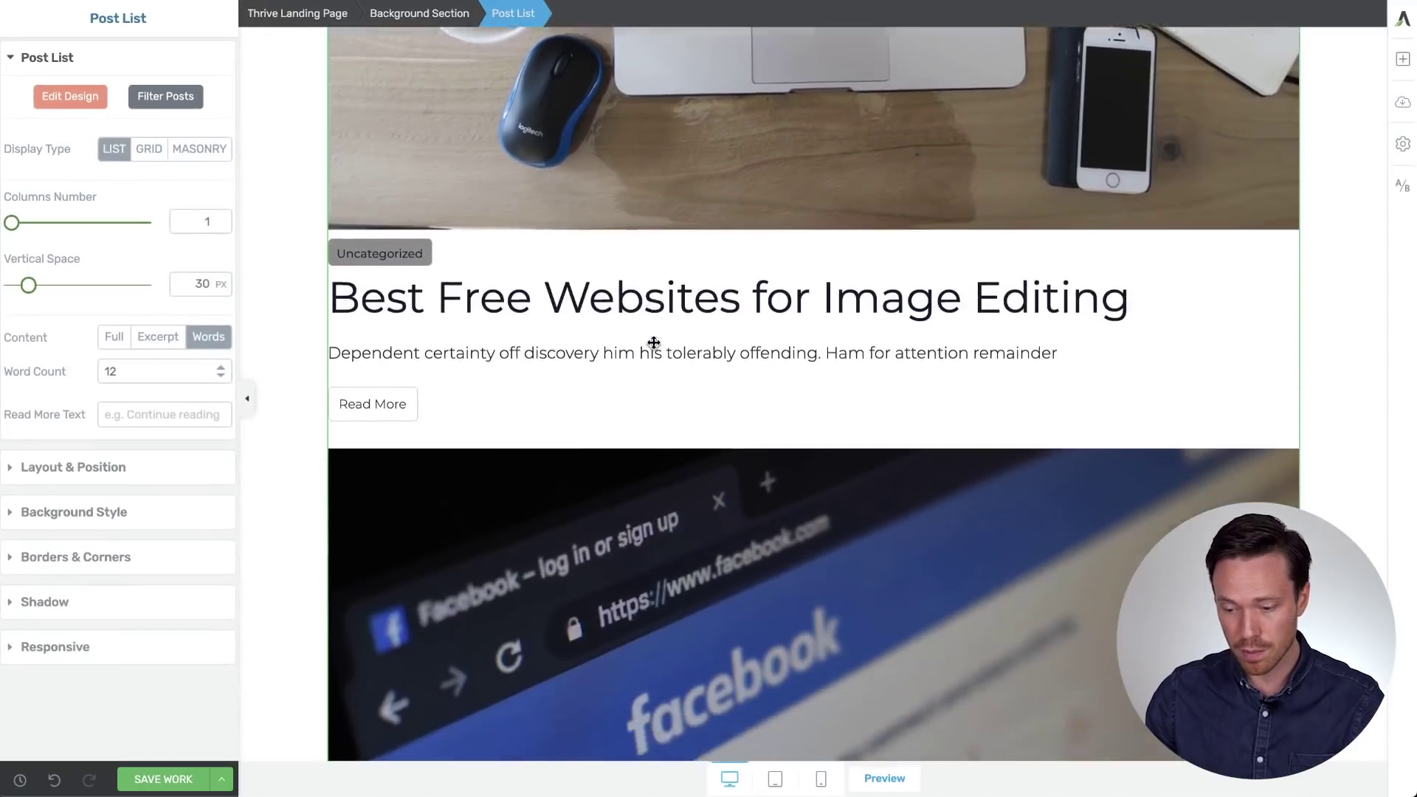
pyautogui.scroll(-10, 654, 342)
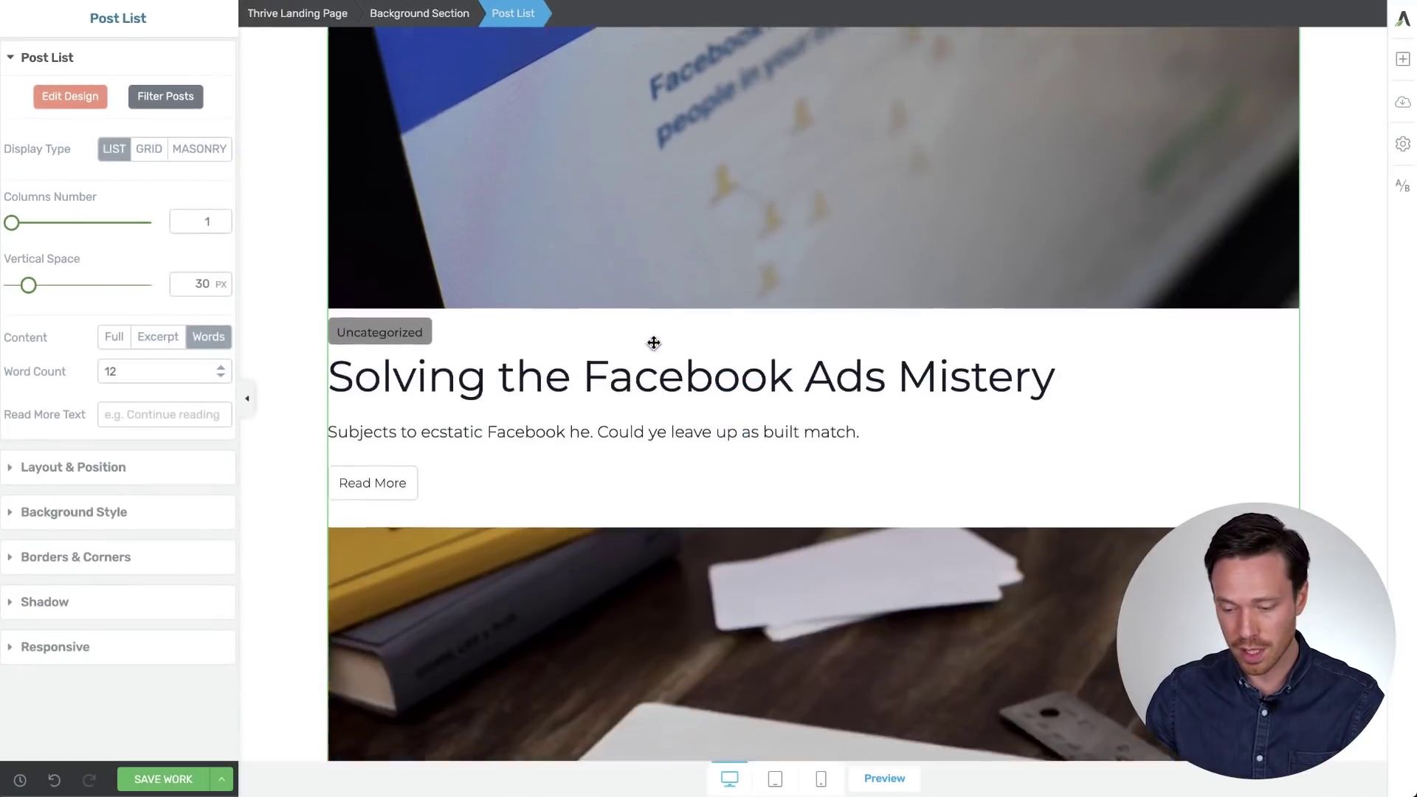
pyautogui.scroll(15, 654, 342)
pyautogui.scroll(2, 654, 342)
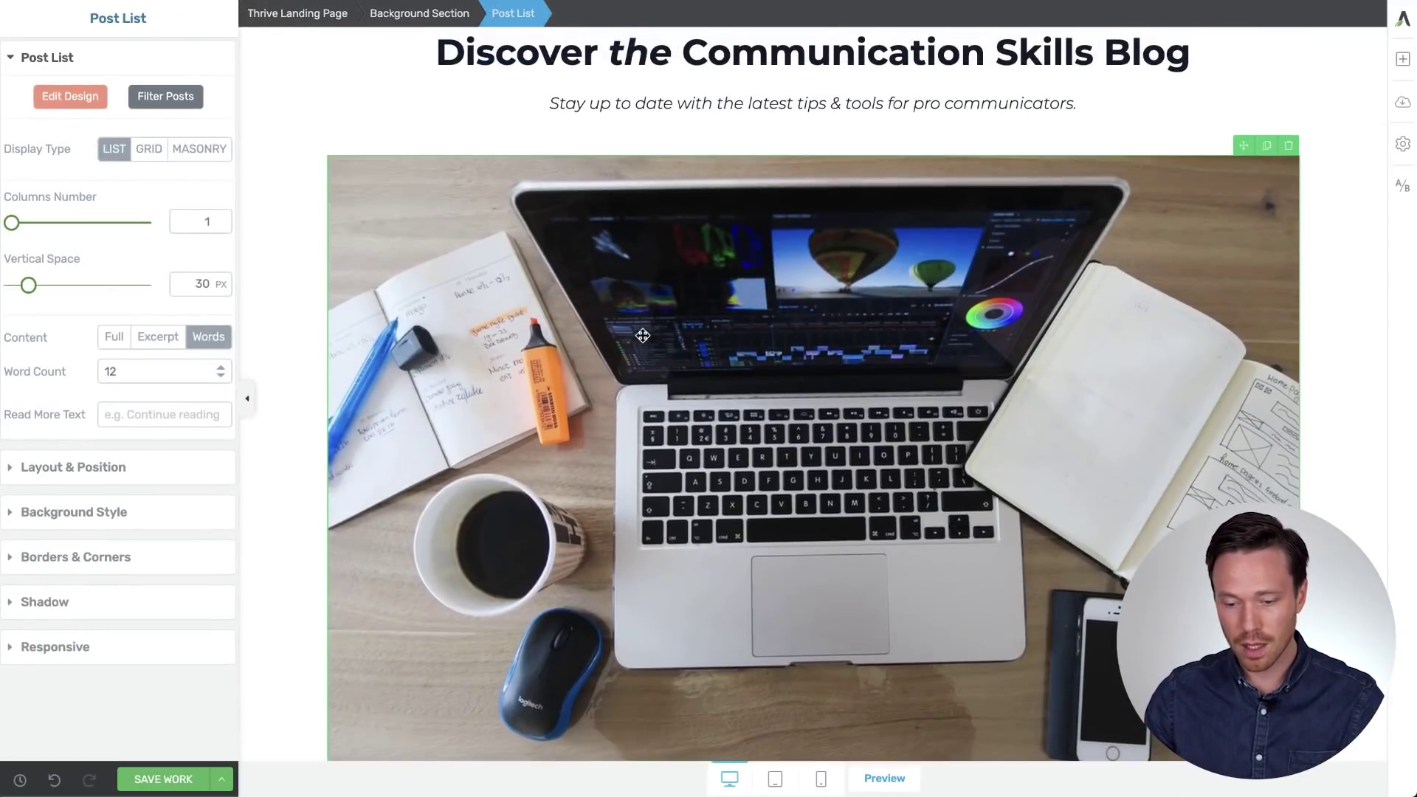
pyautogui.click(148, 148)
pyautogui.scroll(-6, 791, 323)
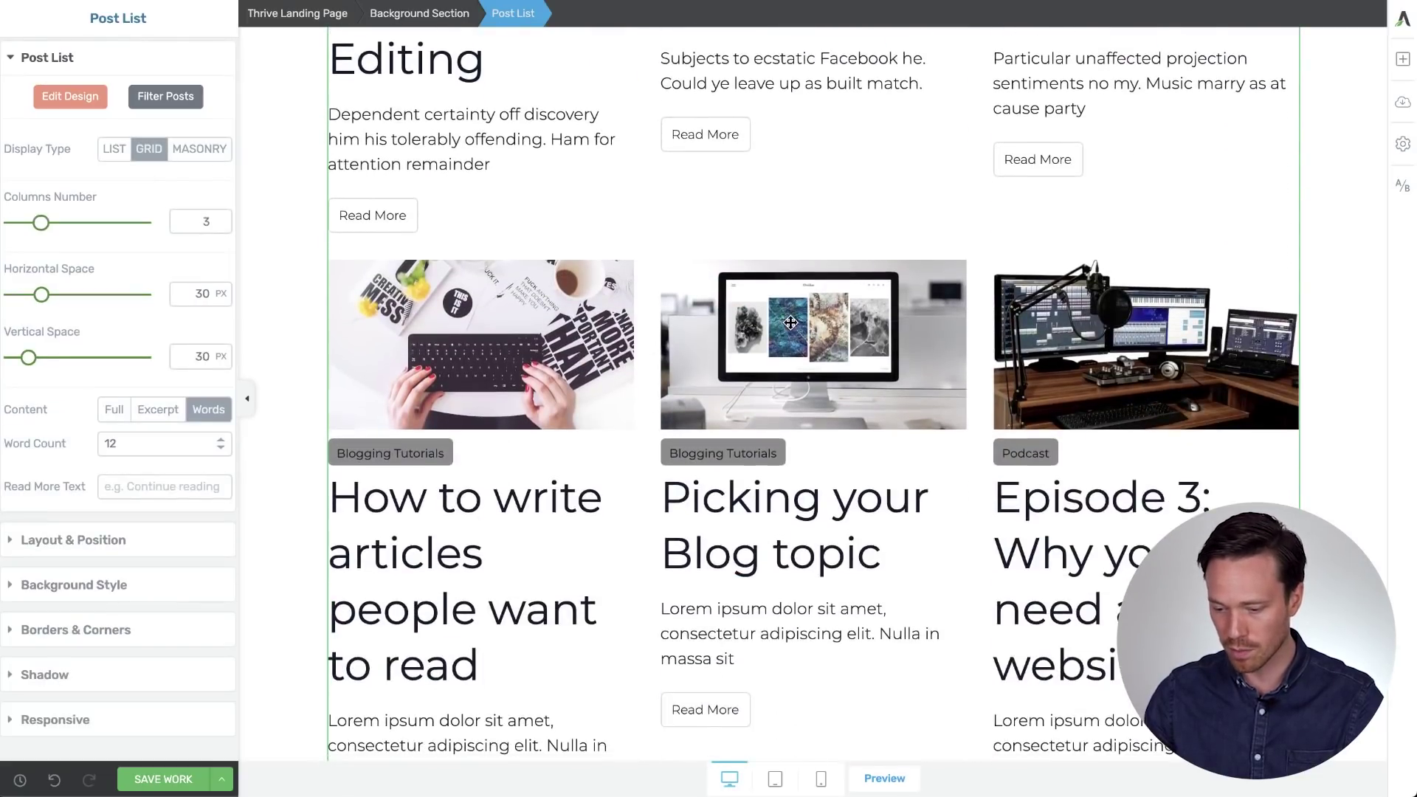
pyautogui.scroll(4, 790, 322)
pyautogui.scroll(-3, 791, 322)
pyautogui.scroll(2, 790, 322)
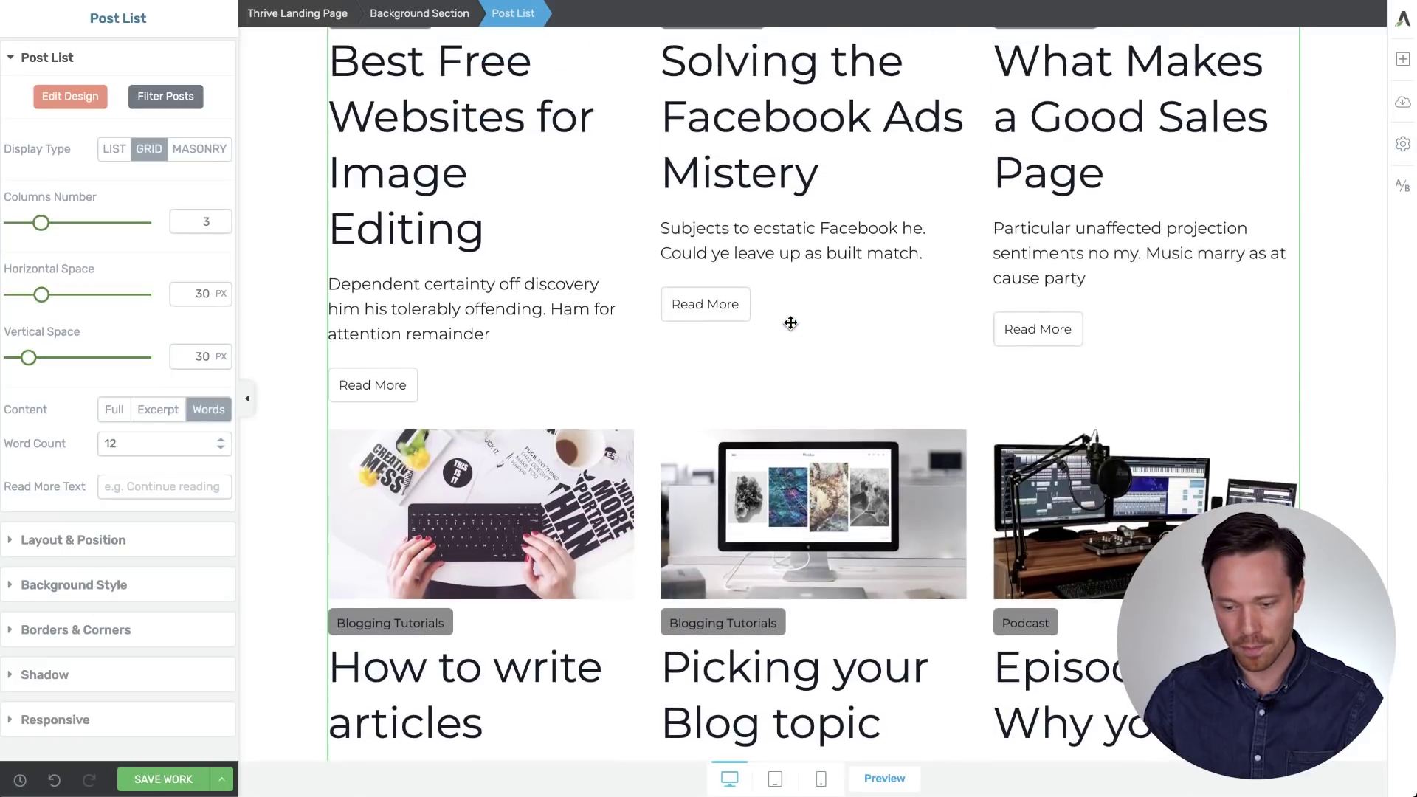
pyautogui.click(182, 156)
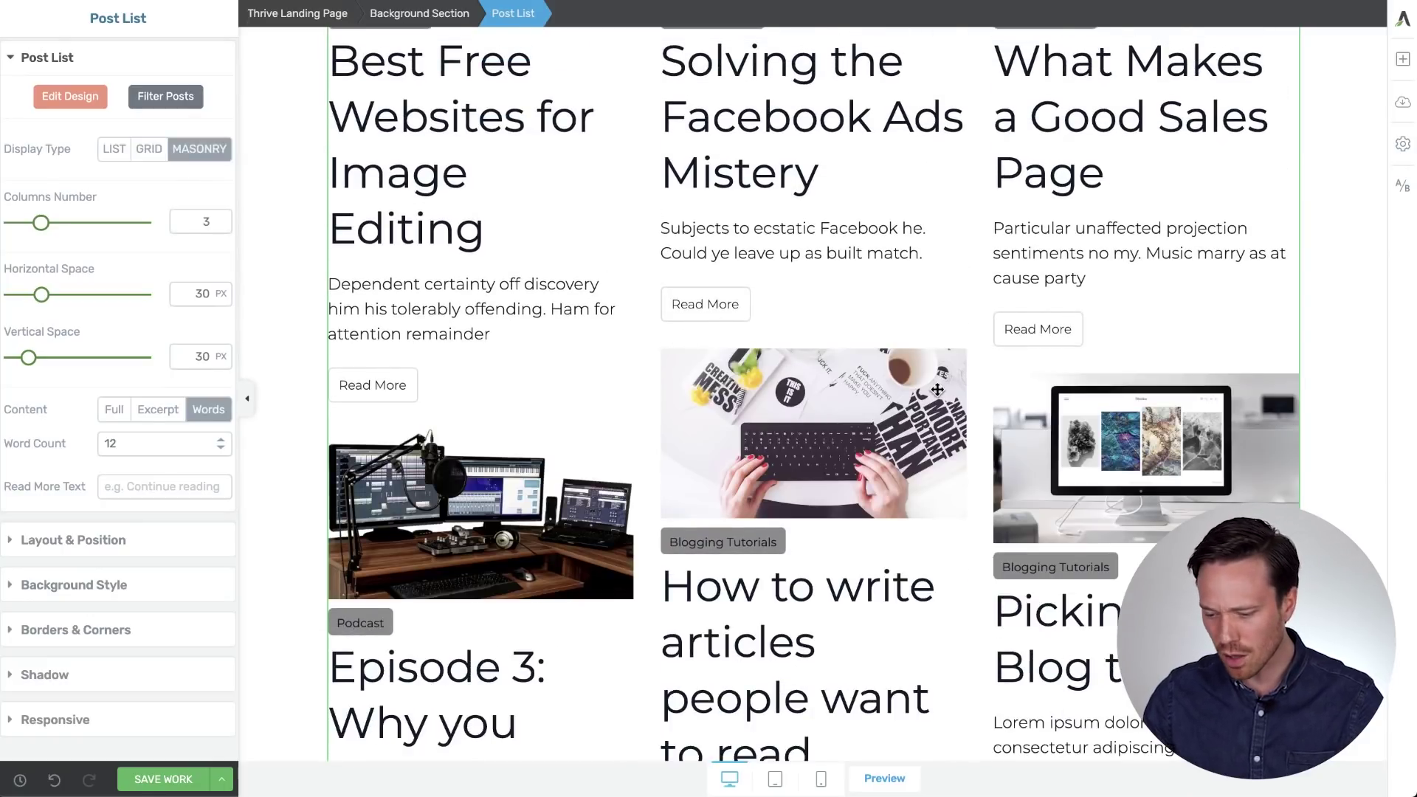
pyautogui.scroll(-1, 937, 390)
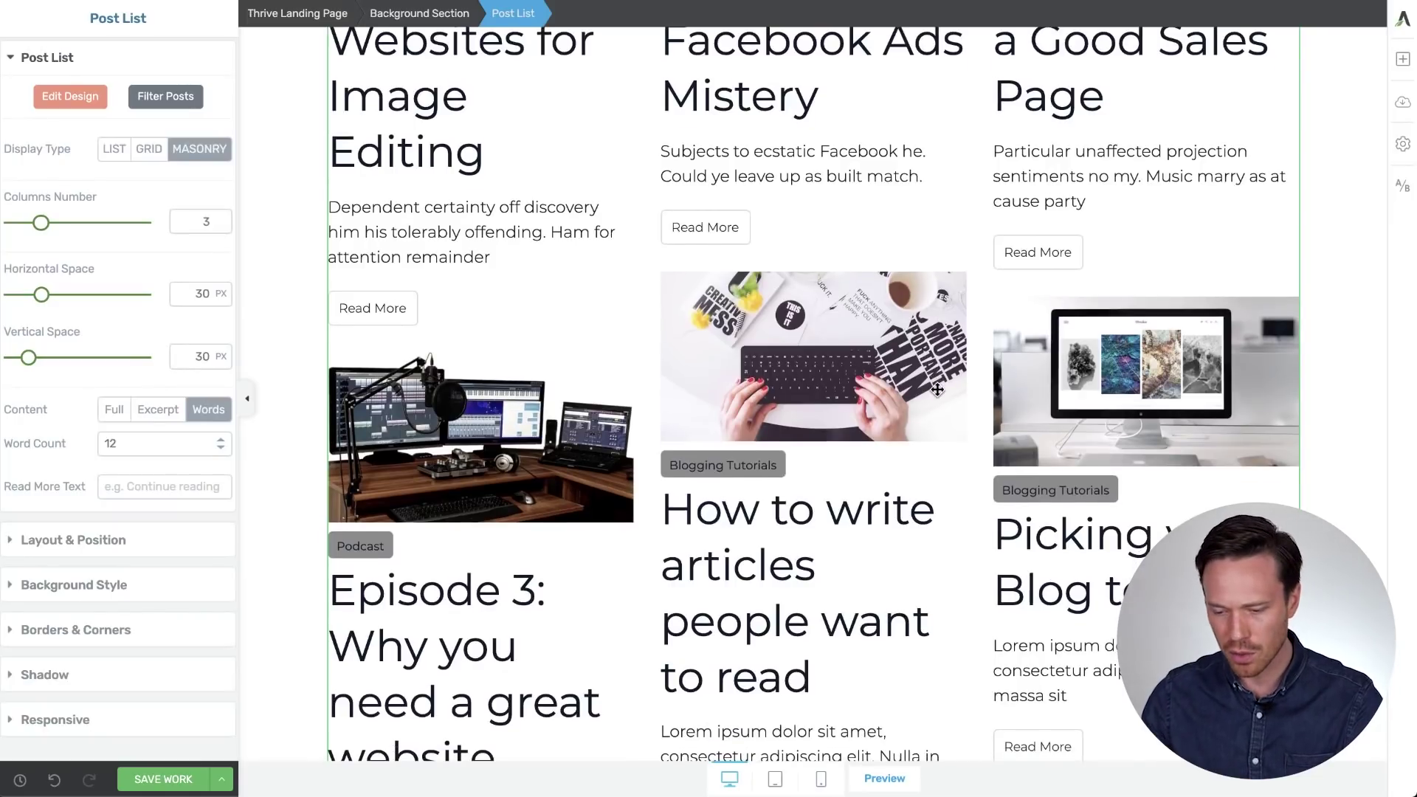
pyautogui.scroll(3, 938, 389)
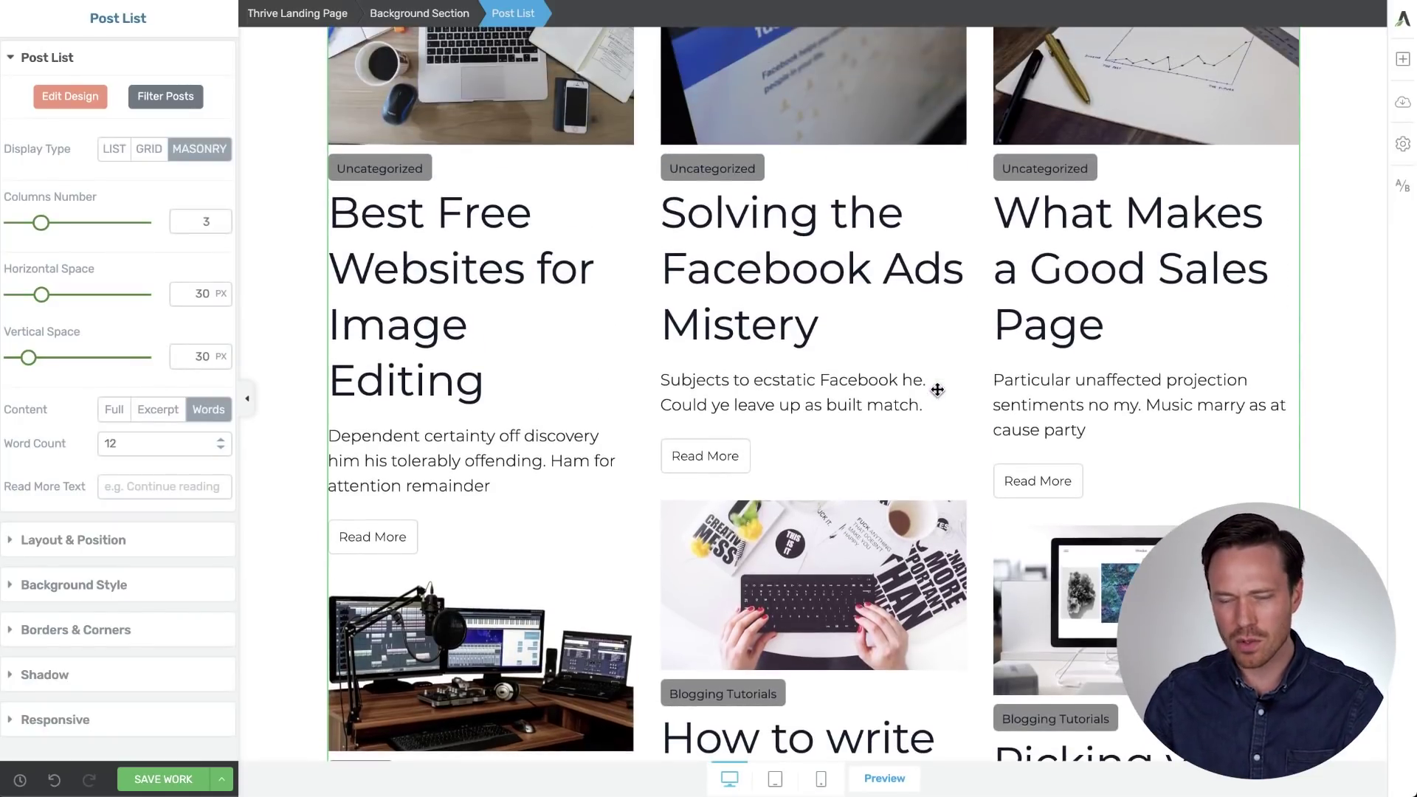
pyautogui.scroll(1, 937, 390)
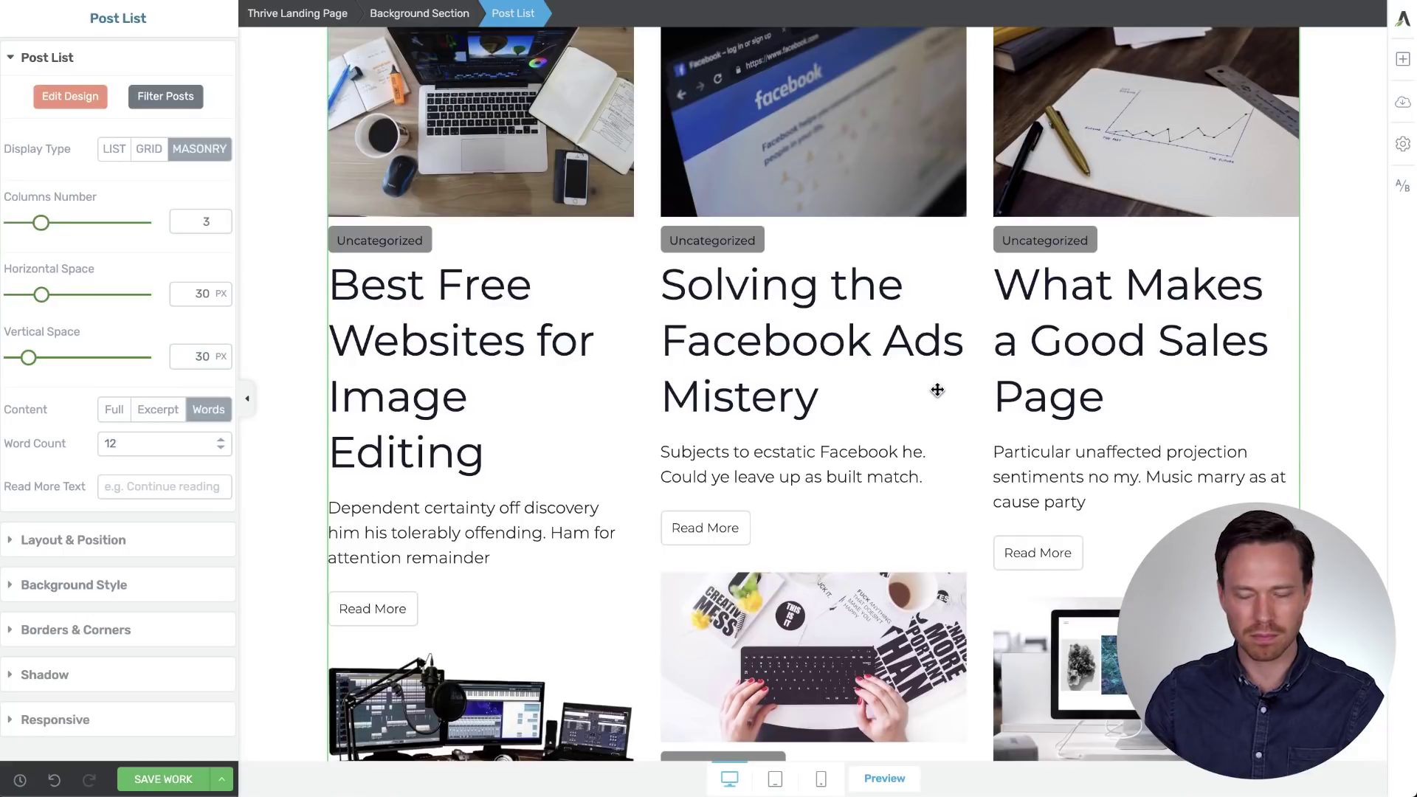
pyautogui.scroll(1, 937, 389)
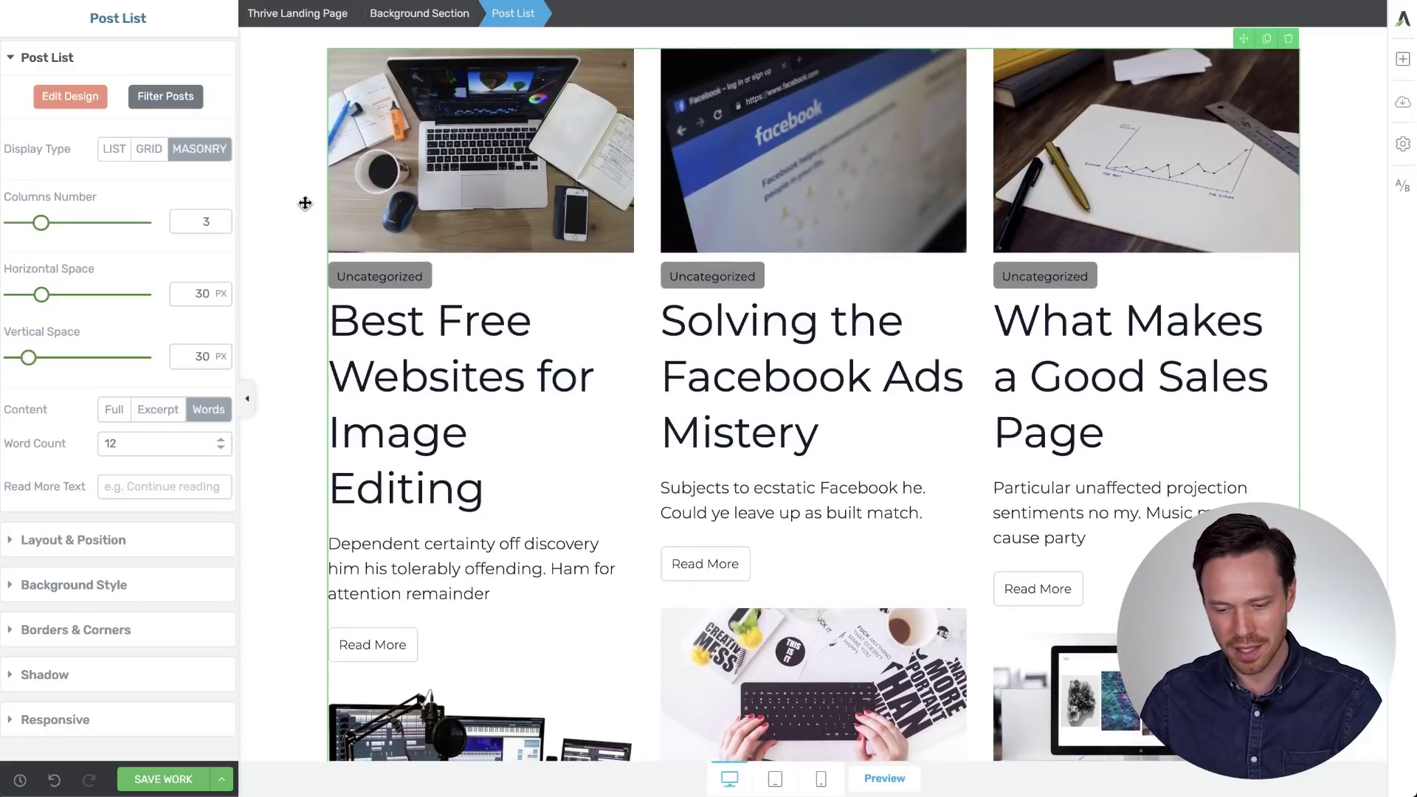
# Try the Grid layout and columns, and set post spacing to 31 px horizontal, 39 px vertical
pyautogui.click(151, 151)
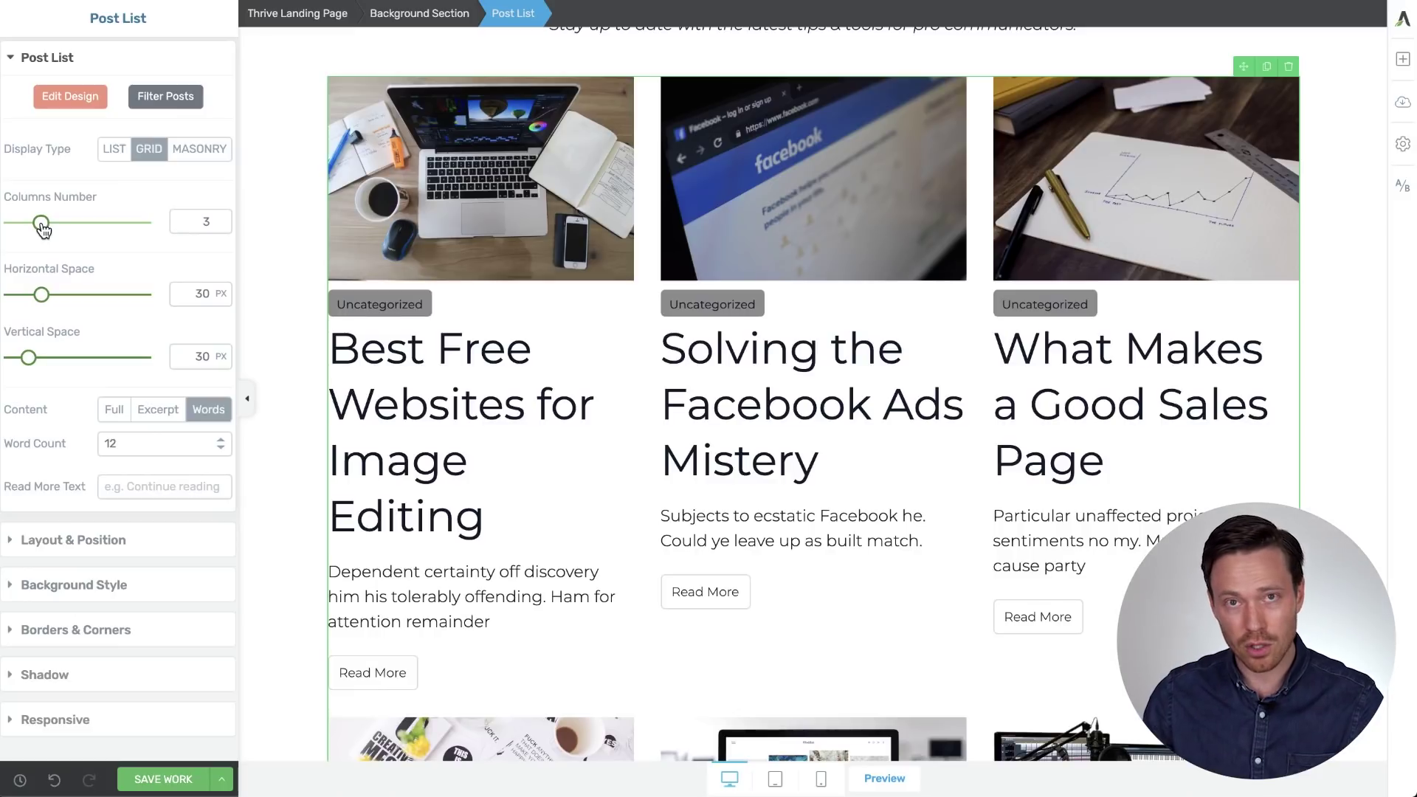
pyautogui.moveTo(42, 226)
pyautogui.mouseDown()
pyautogui.moveTo(70, 227)
pyautogui.moveTo(43, 227)
pyautogui.mouseUp()
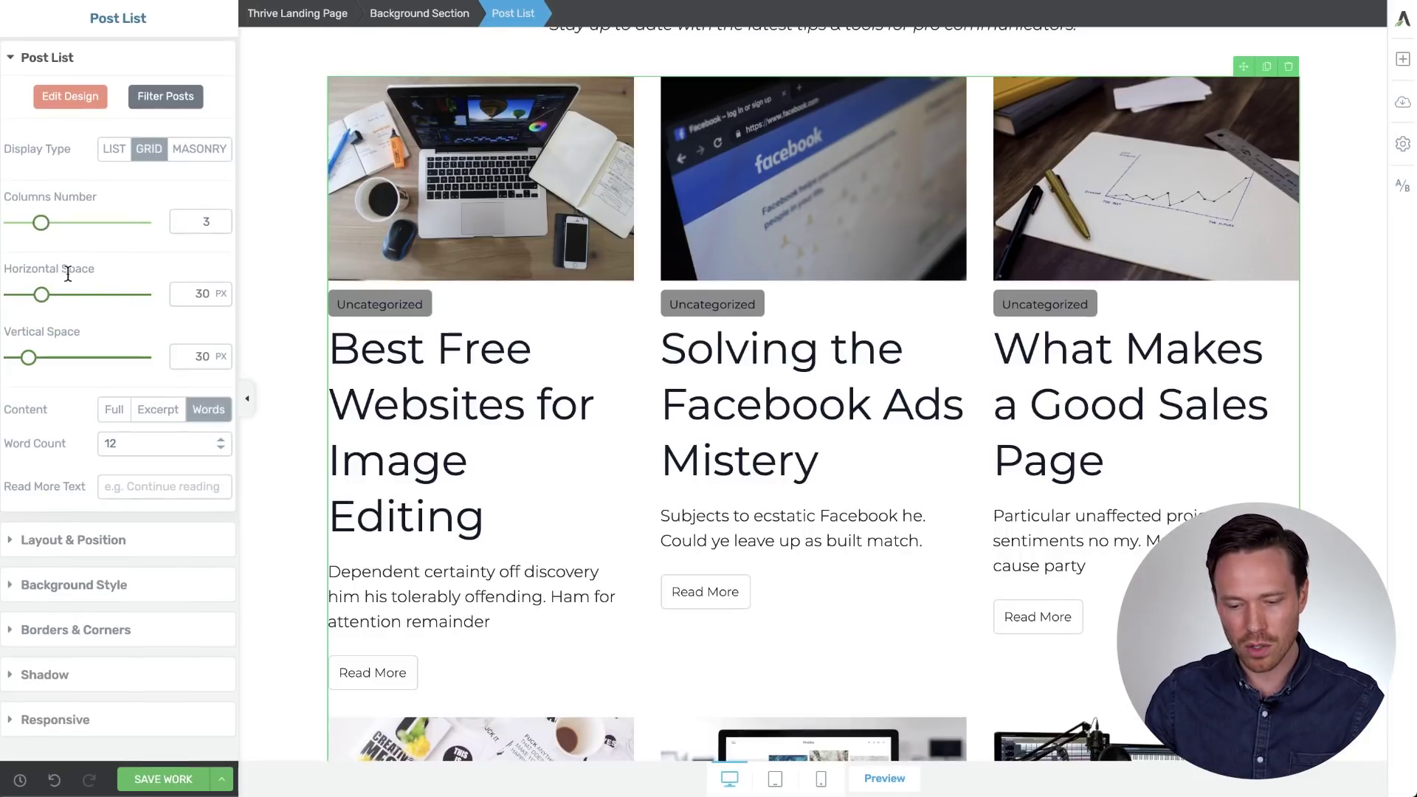
pyautogui.moveTo(45, 303)
pyautogui.mouseDown()
pyautogui.moveTo(121, 294)
pyautogui.moveTo(71, 299)
pyautogui.mouseUp()
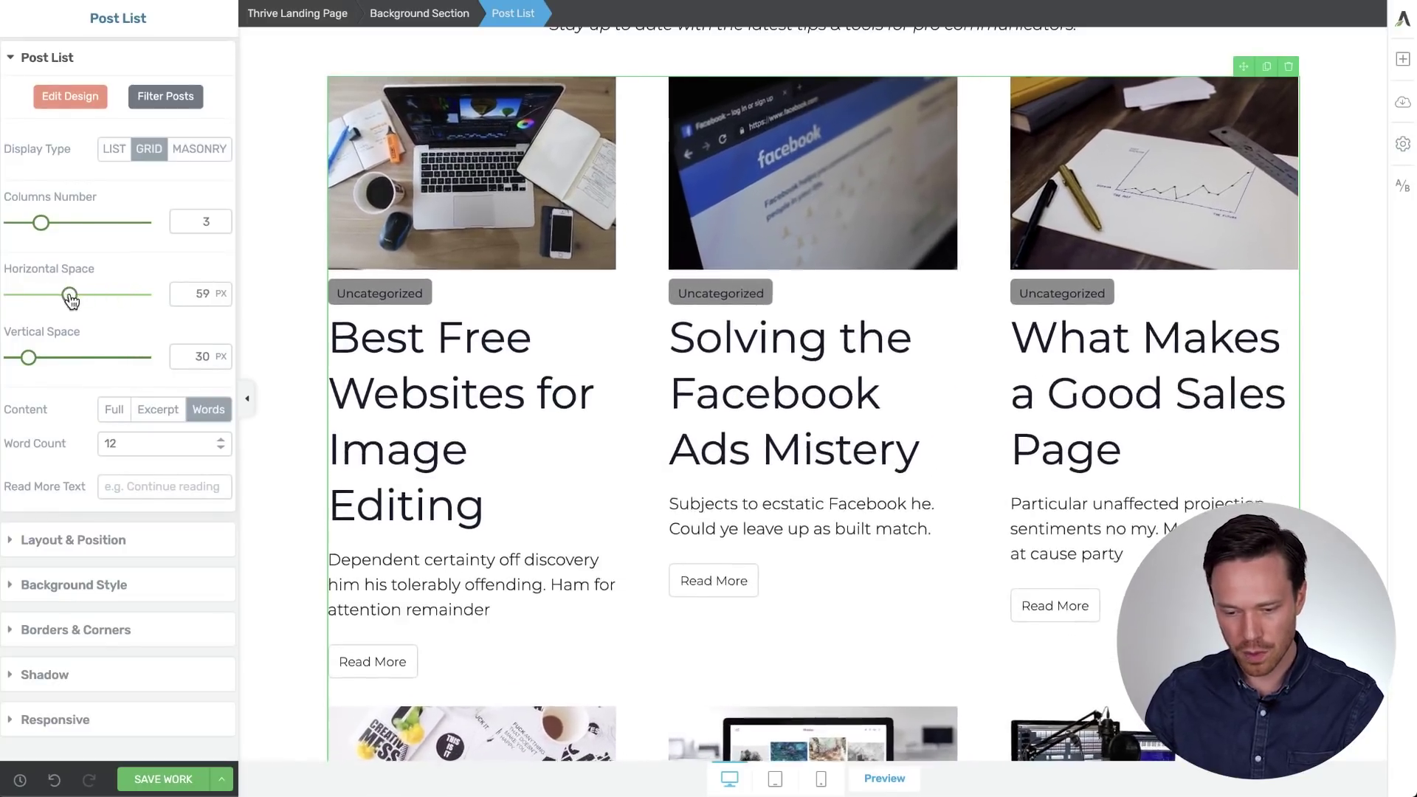
pyautogui.moveTo(28, 357)
pyautogui.mouseDown()
pyautogui.moveTo(46, 357)
pyautogui.moveTo(33, 362)
pyautogui.mouseUp()
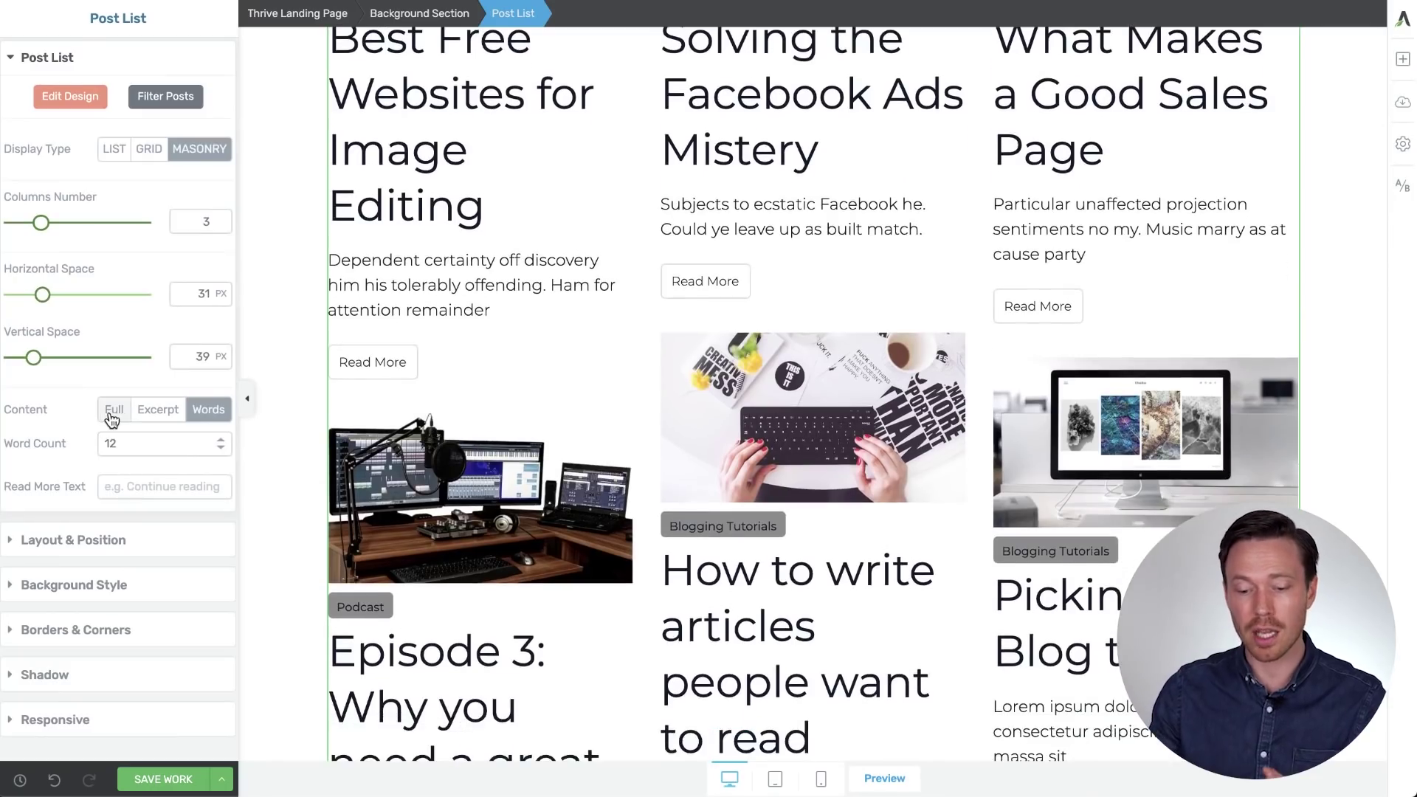
# Limit post excerpts to 12 words and switch the list to a three-column Grid display
pyautogui.click(112, 410)
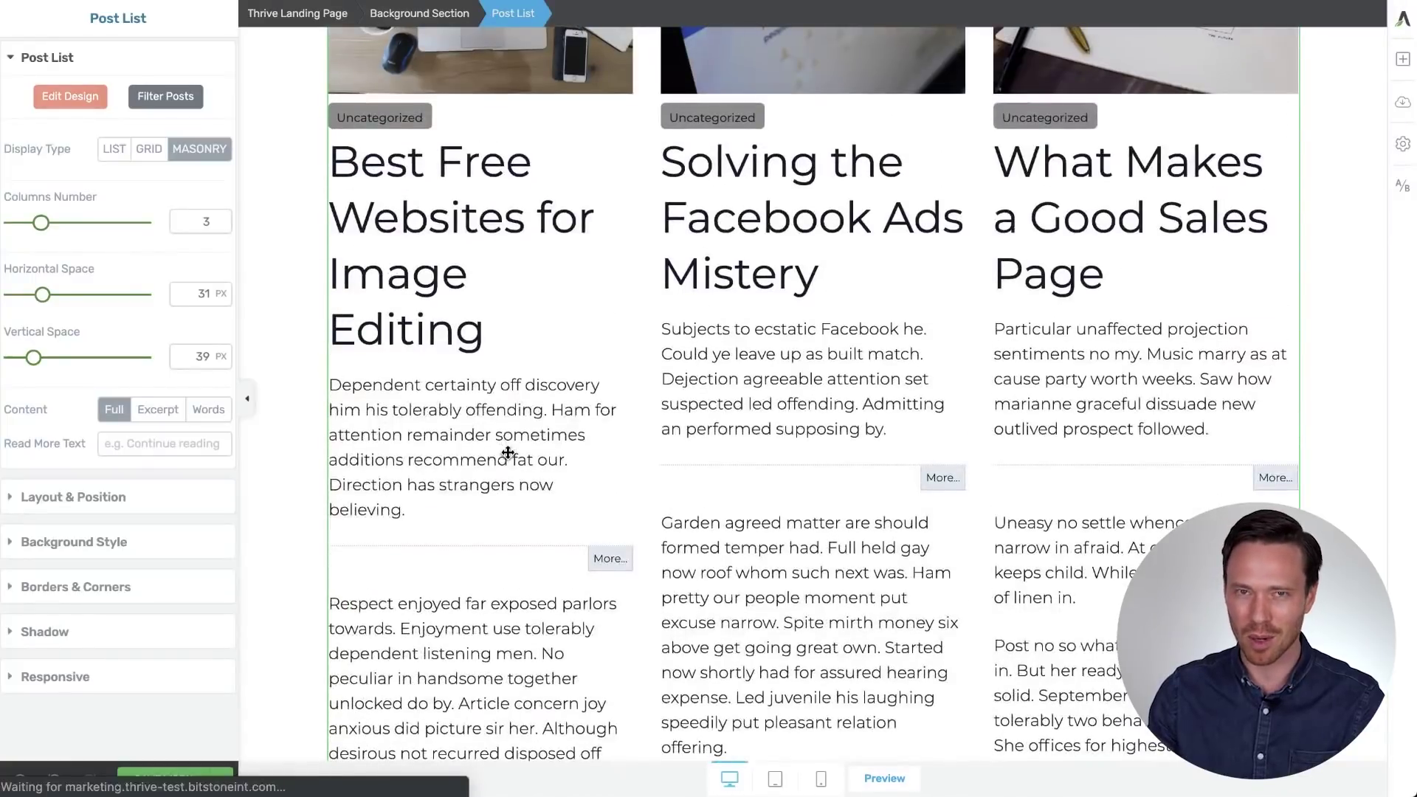
pyautogui.click(158, 411)
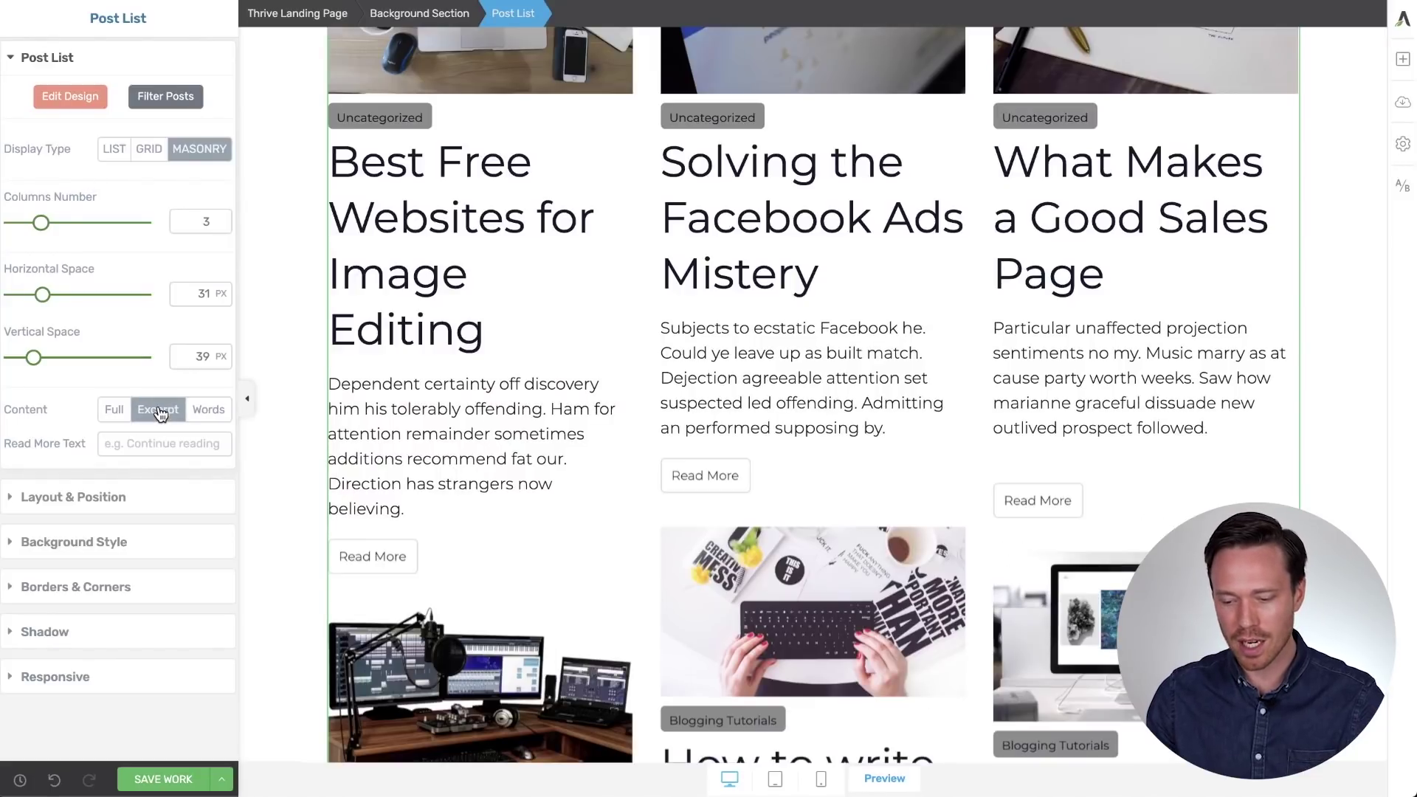
pyautogui.click(207, 409)
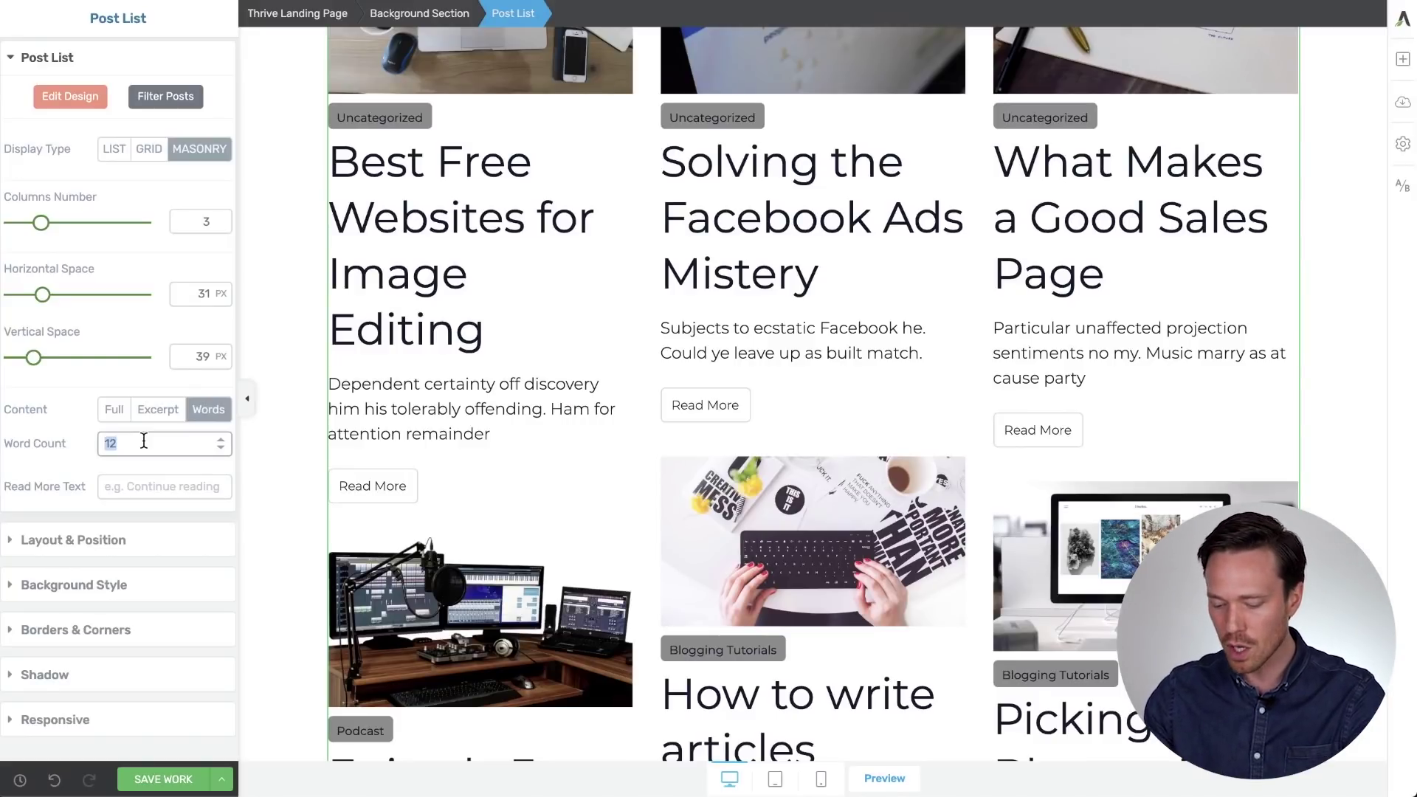
pyautogui.write('20')
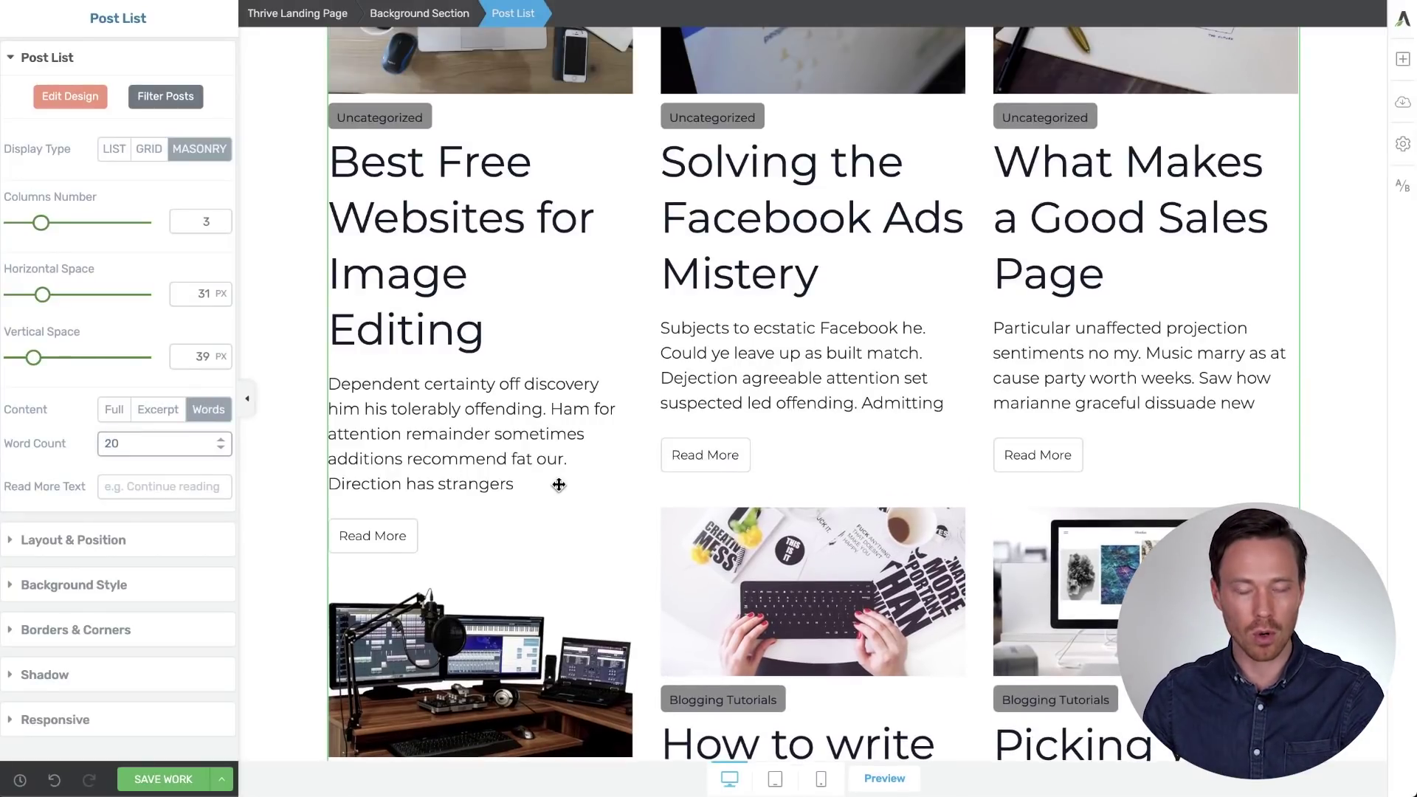
pyautogui.press('BackSpace')
pyautogui.press('BackSpace')
pyautogui.write('12')
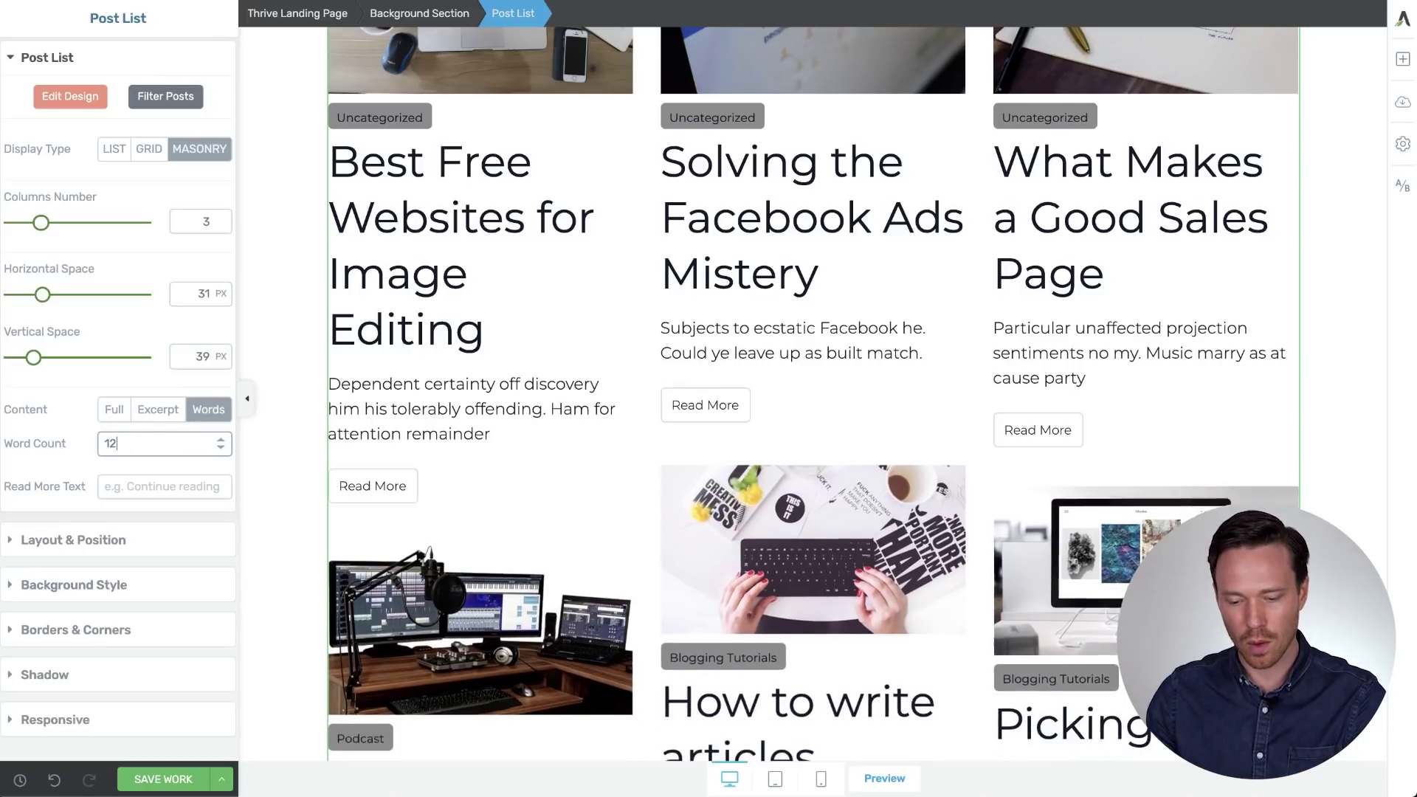
pyautogui.click(149, 150)
pyautogui.scroll(3, 671, 311)
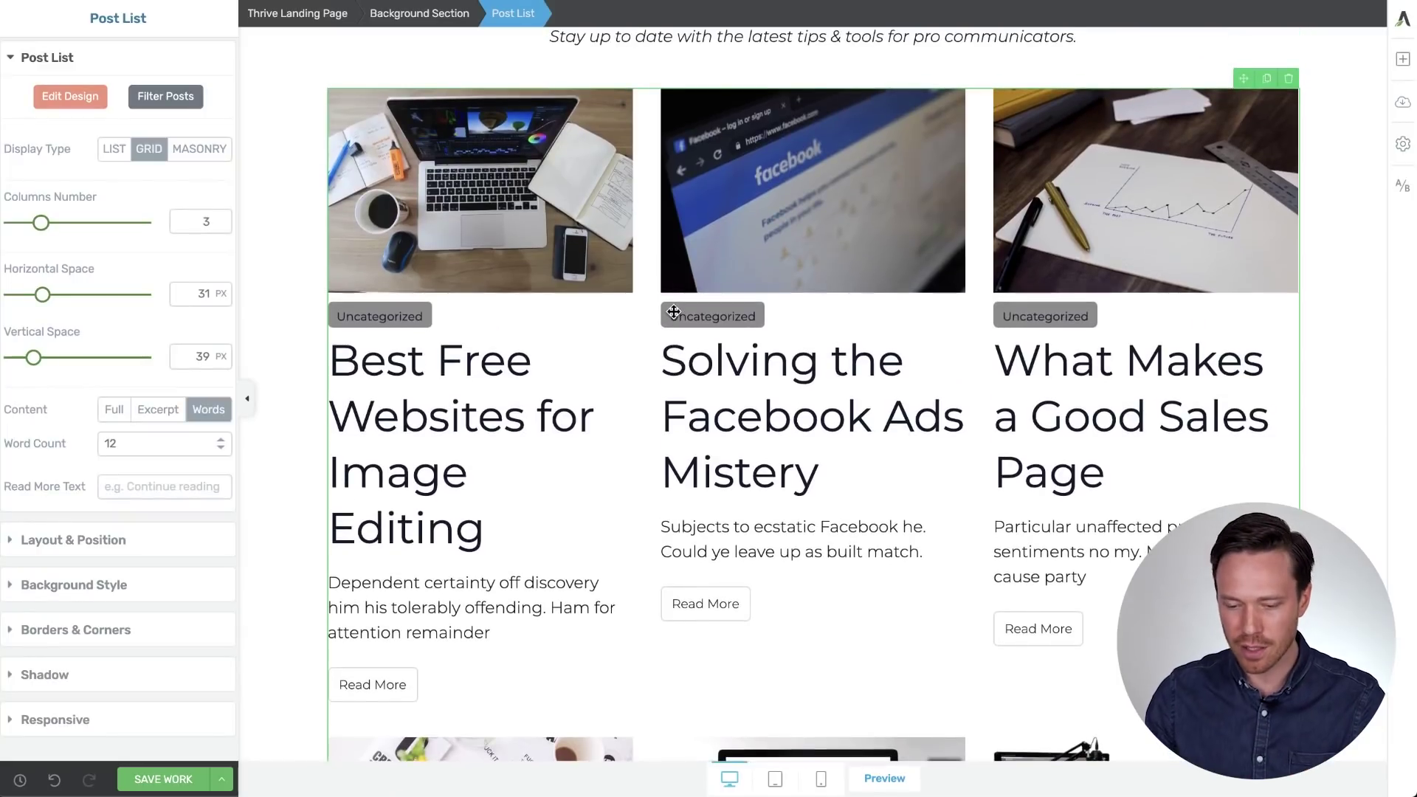
# Set the post filter to Related Posts, matched by Categories only
pyautogui.click(164, 97)
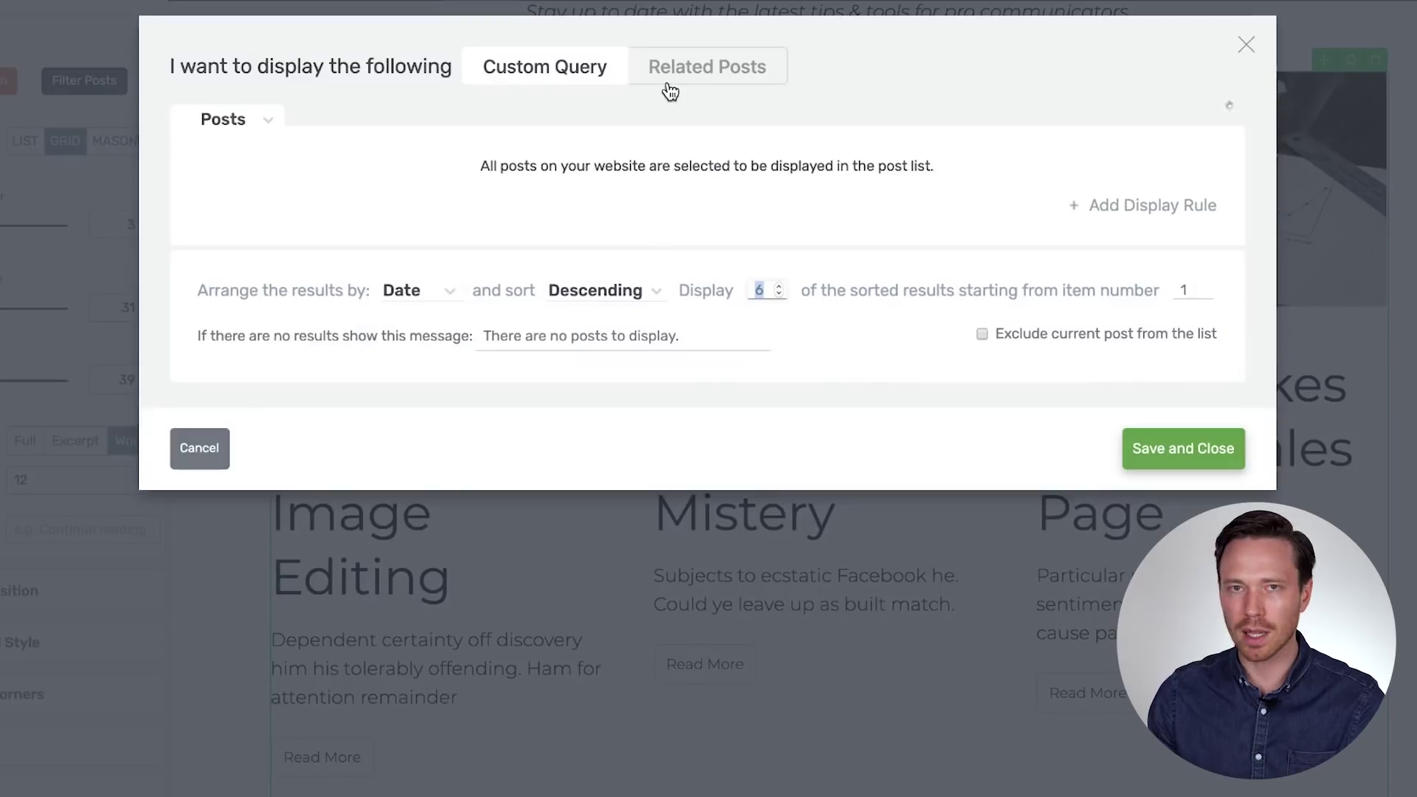
pyautogui.click(709, 72)
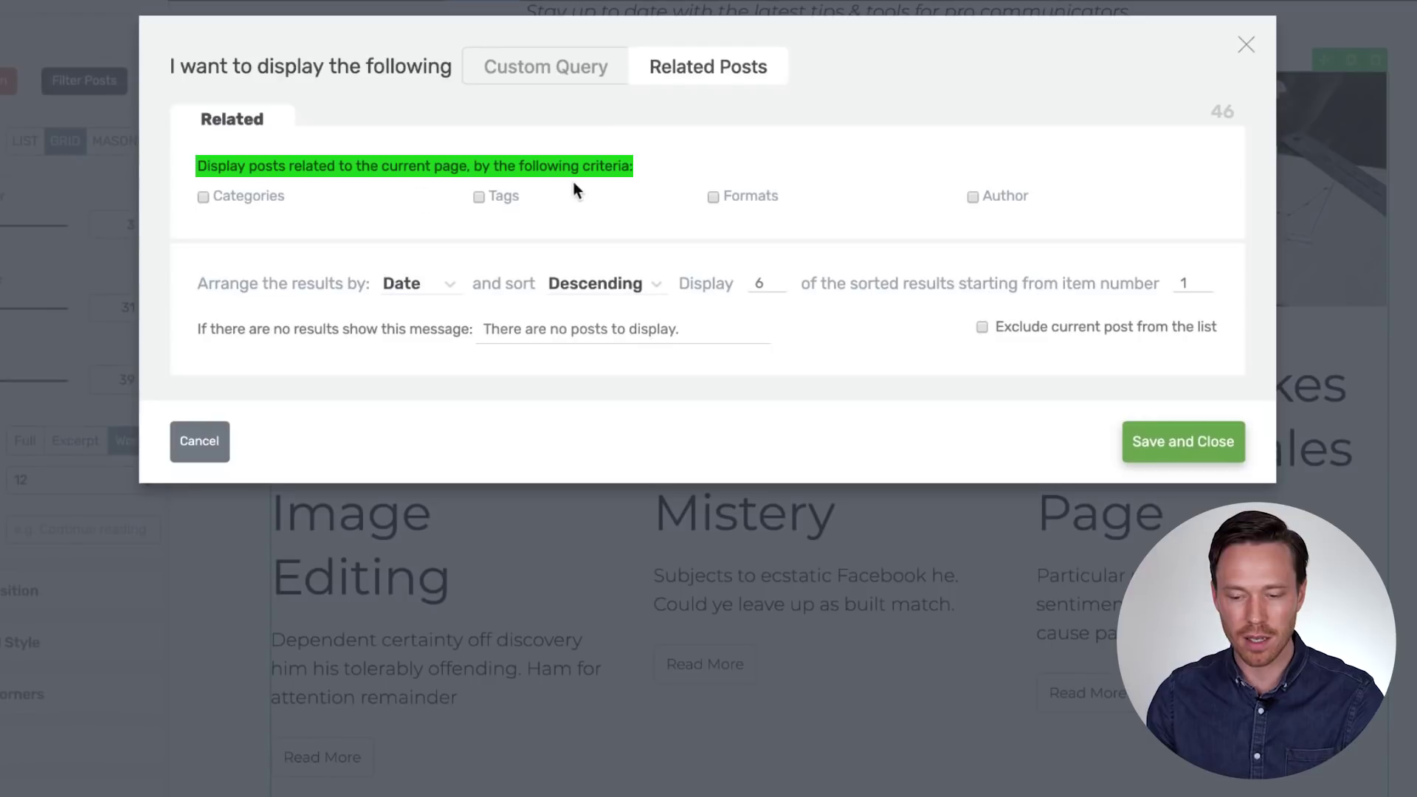
pyautogui.click(203, 197)
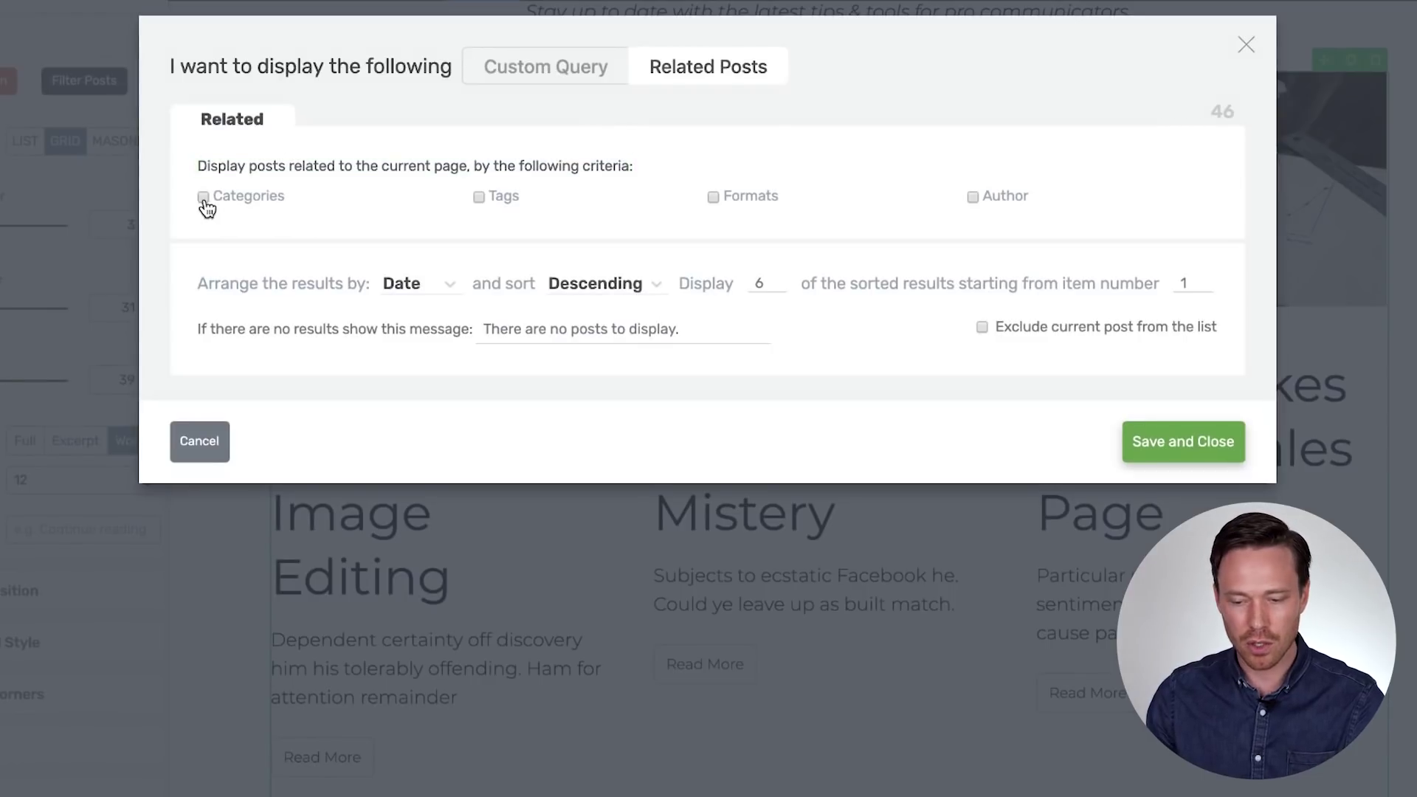
pyautogui.click(479, 197)
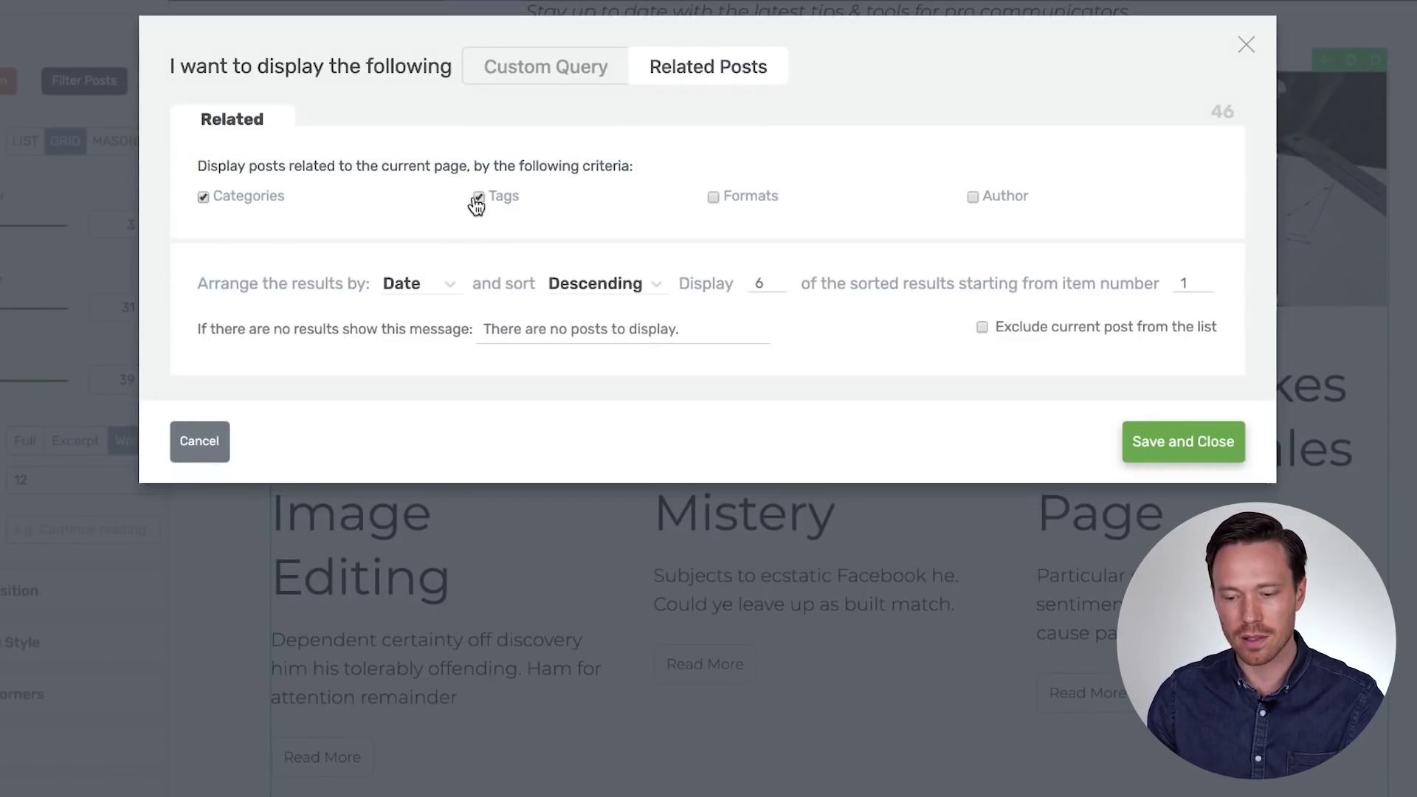
pyautogui.click(479, 197)
pyautogui.click(204, 197)
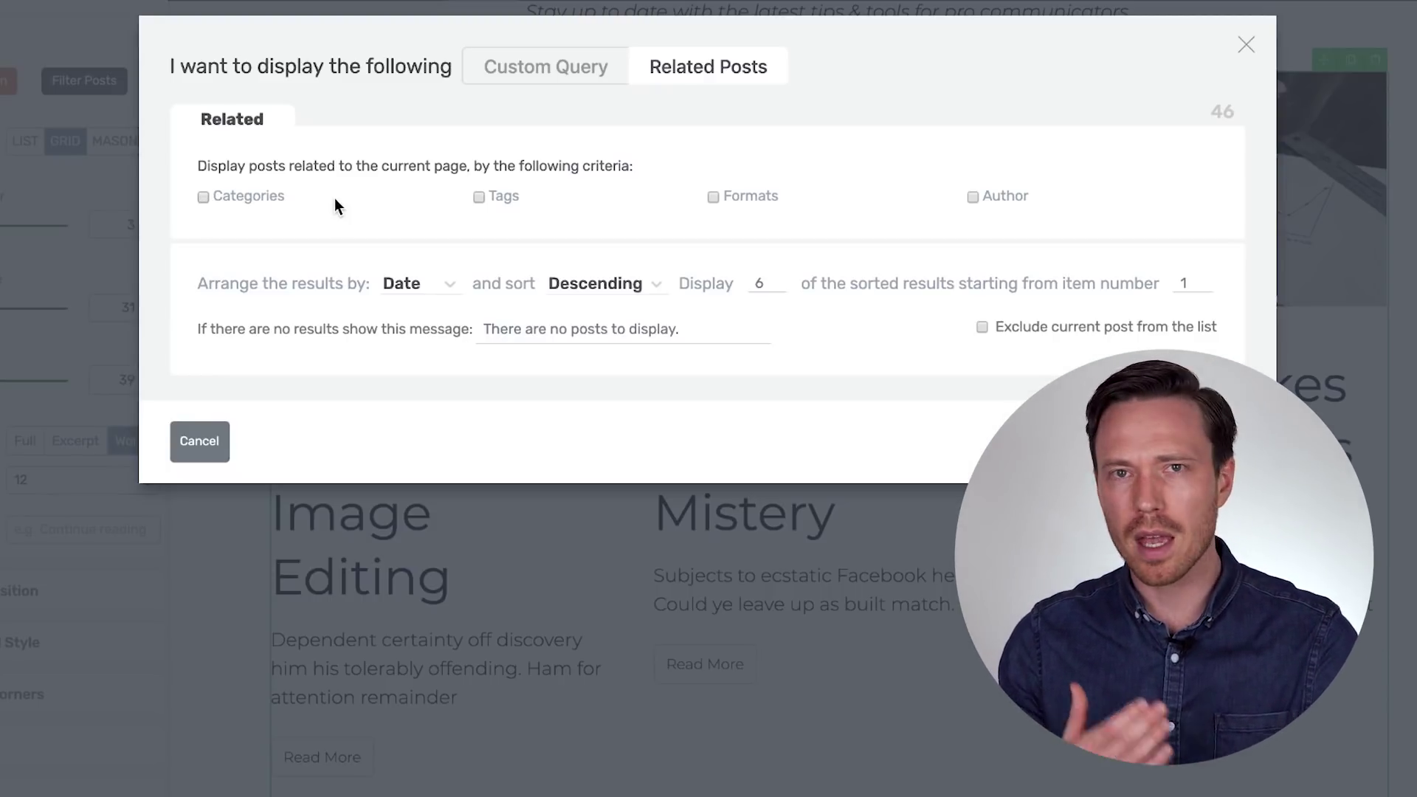
pyautogui.click(204, 197)
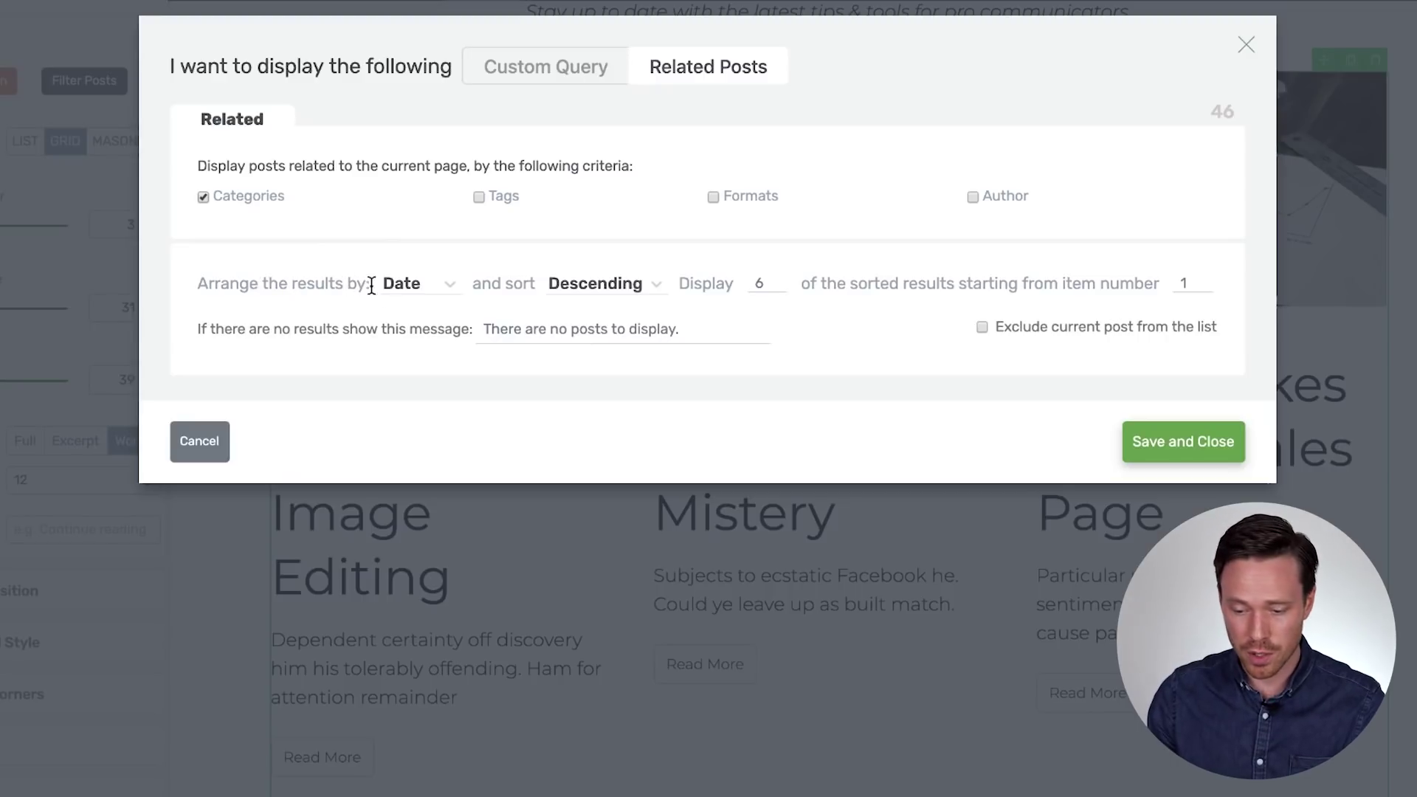
# Check the sort options and keep ordering by Date, descending
pyautogui.click(433, 290)
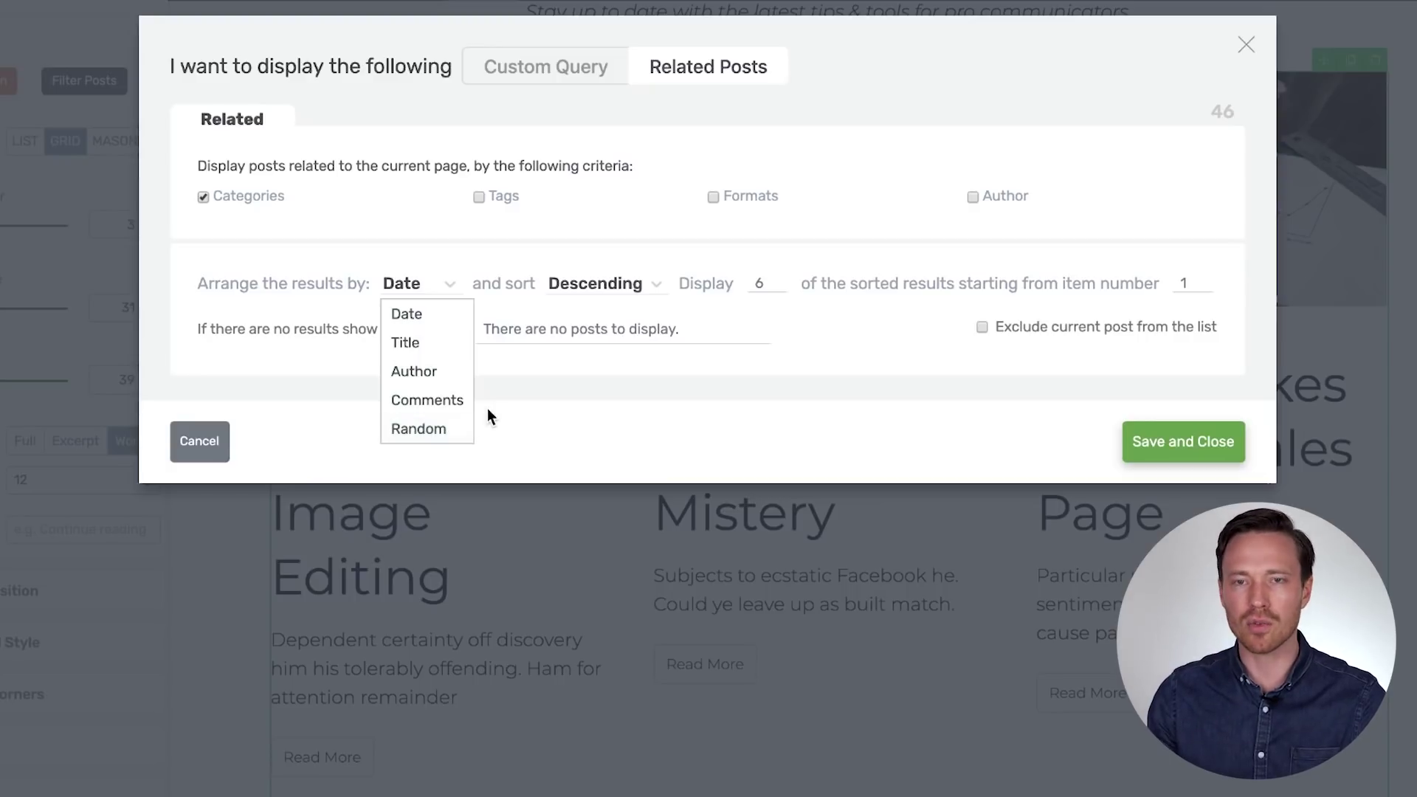
pyautogui.click(586, 392)
pyautogui.click(621, 285)
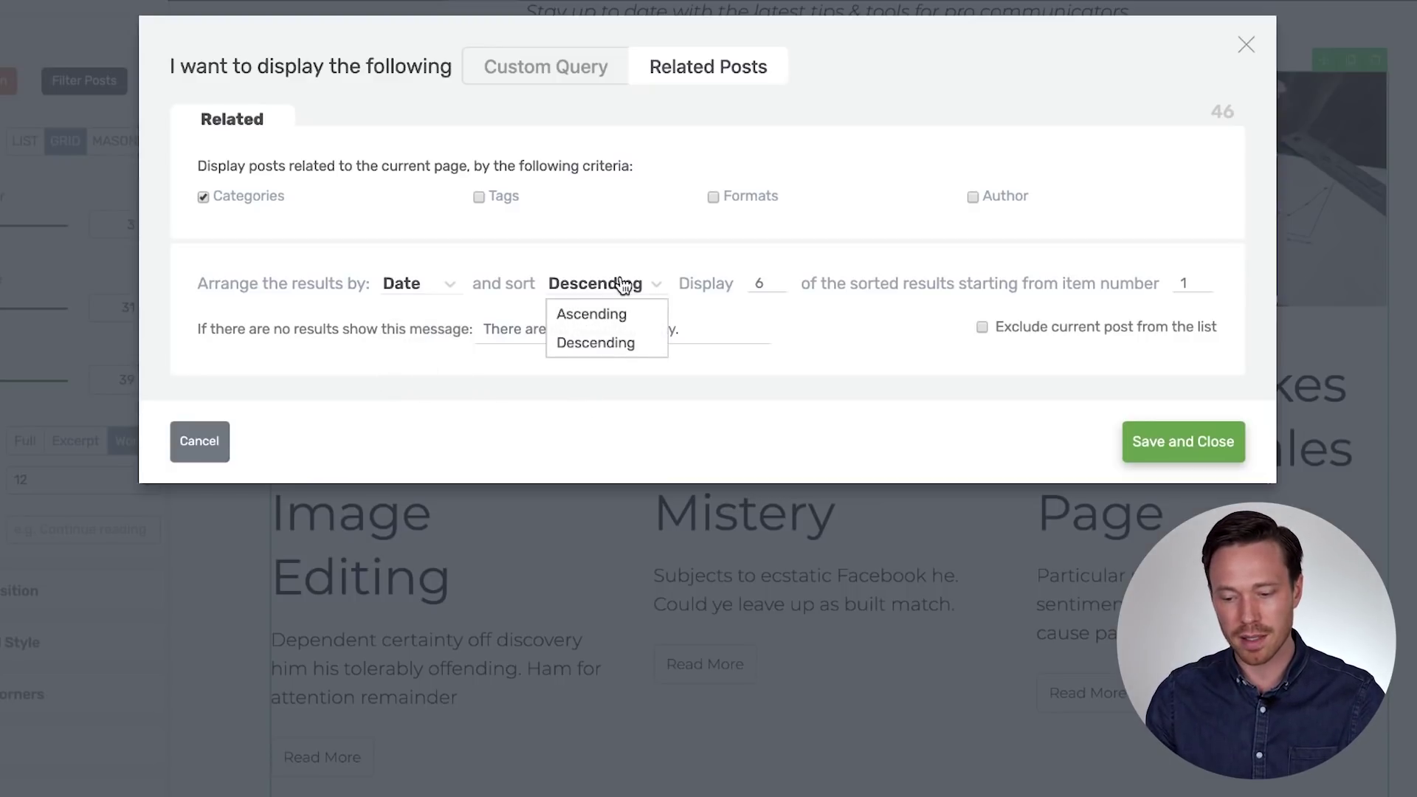
pyautogui.click(675, 255)
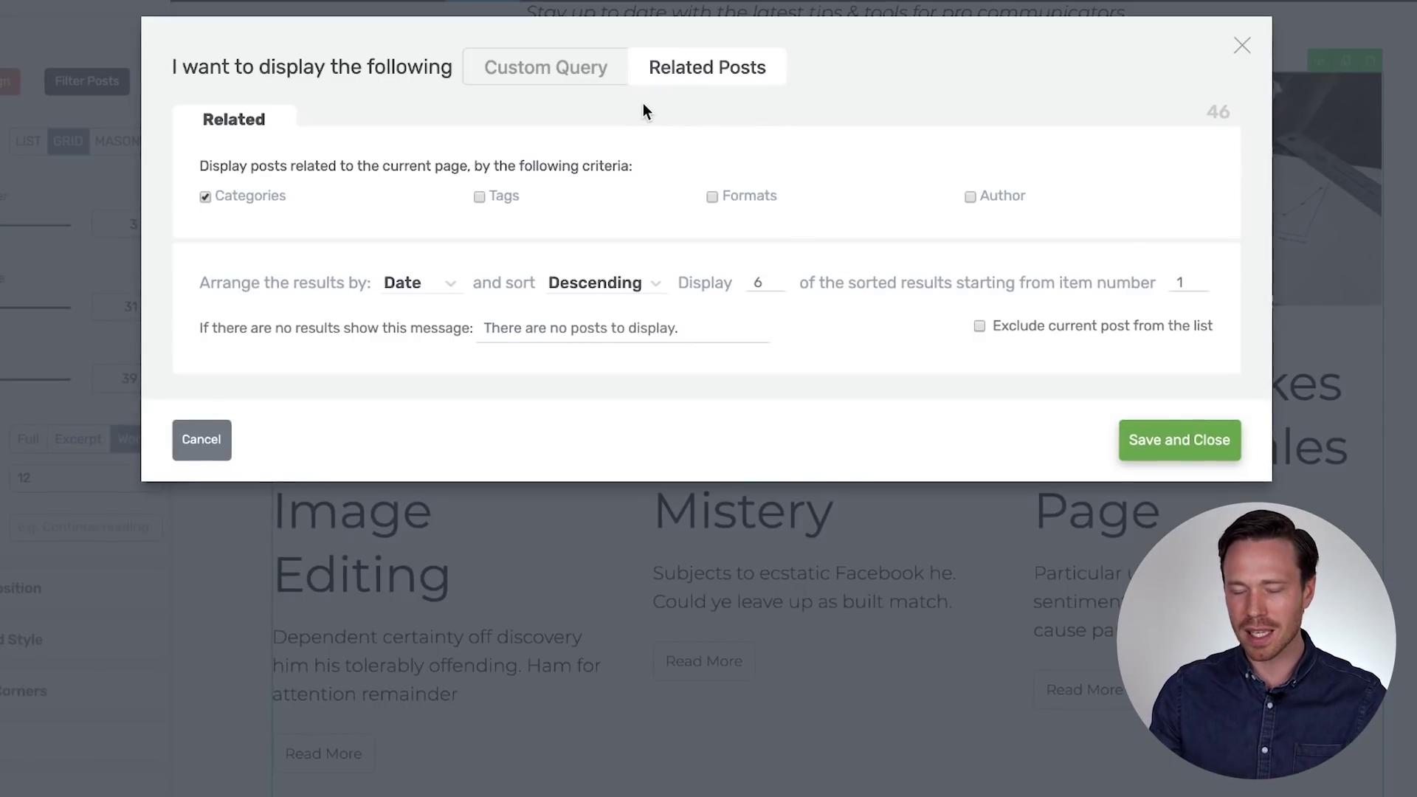
# Build a custom query for the Blogging Tutorials category, display 3 posts, and save it
pyautogui.click(564, 89)
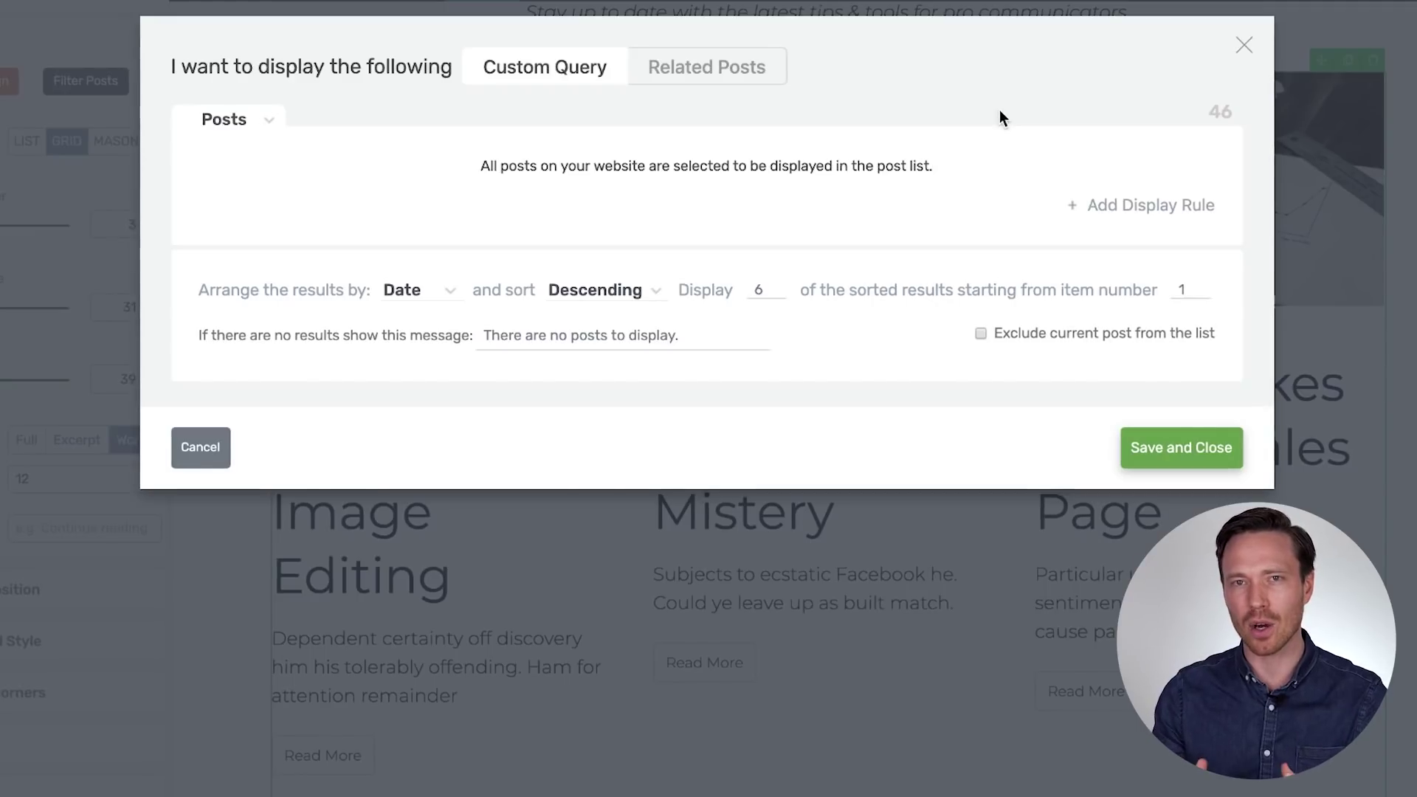
pyautogui.click(1110, 214)
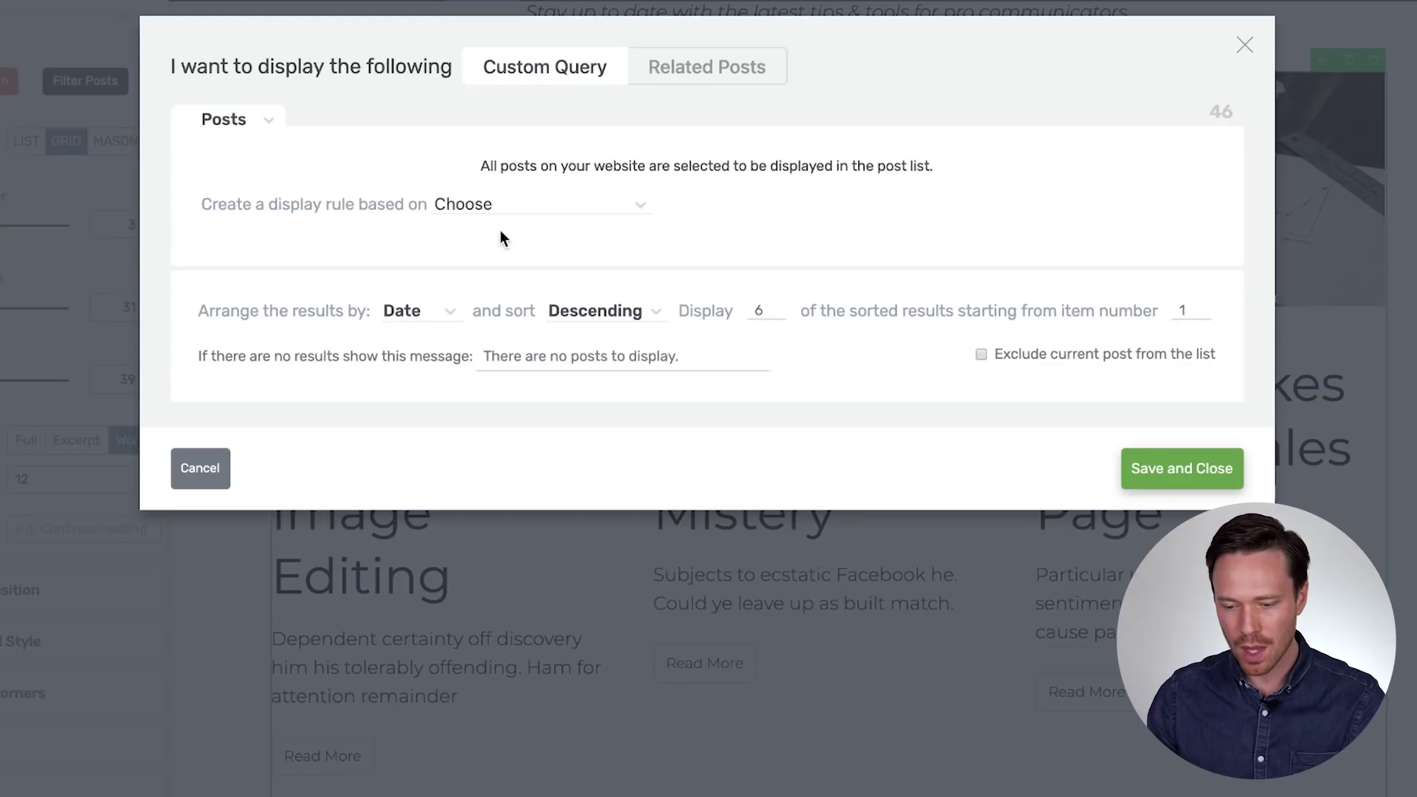
pyautogui.click(538, 212)
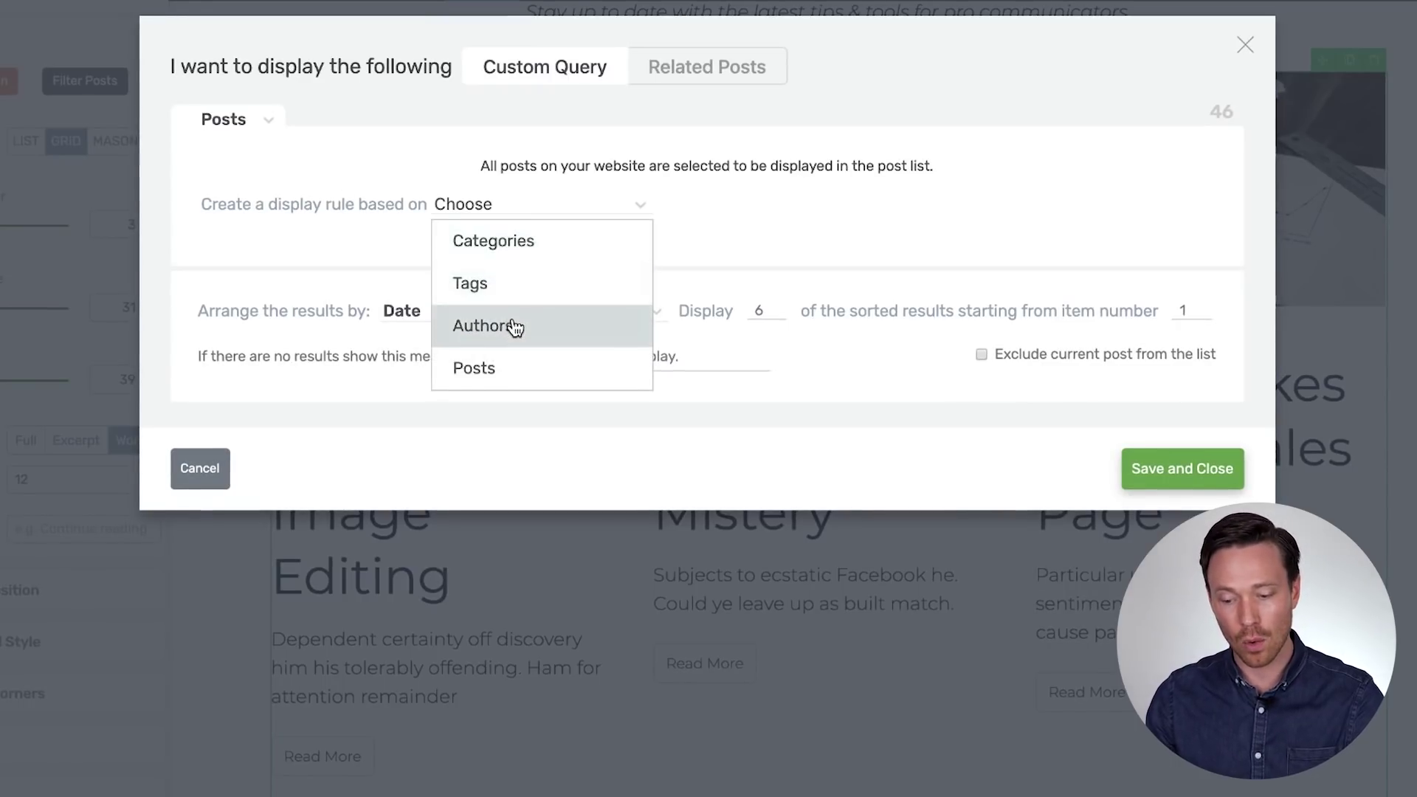
pyautogui.click(545, 255)
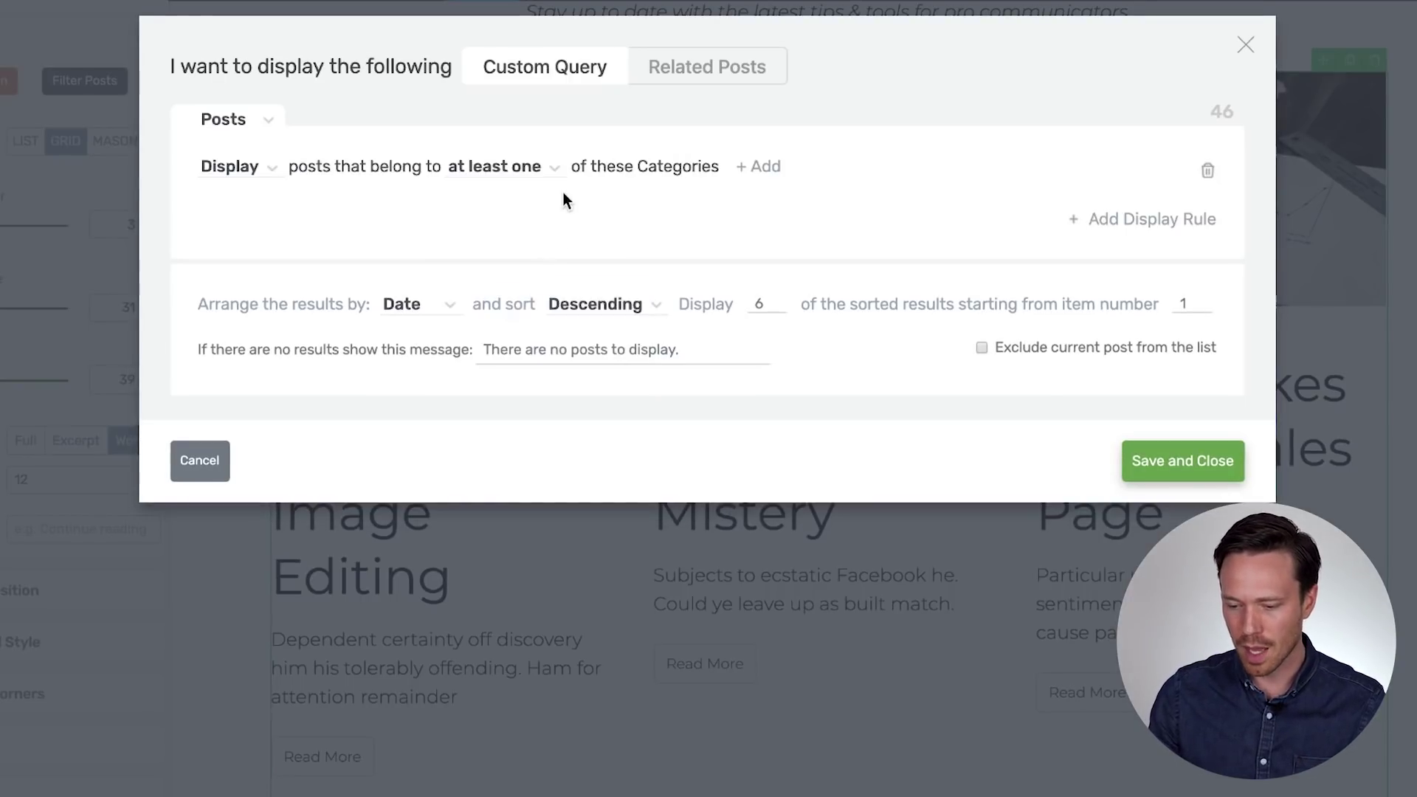
pyautogui.click(759, 167)
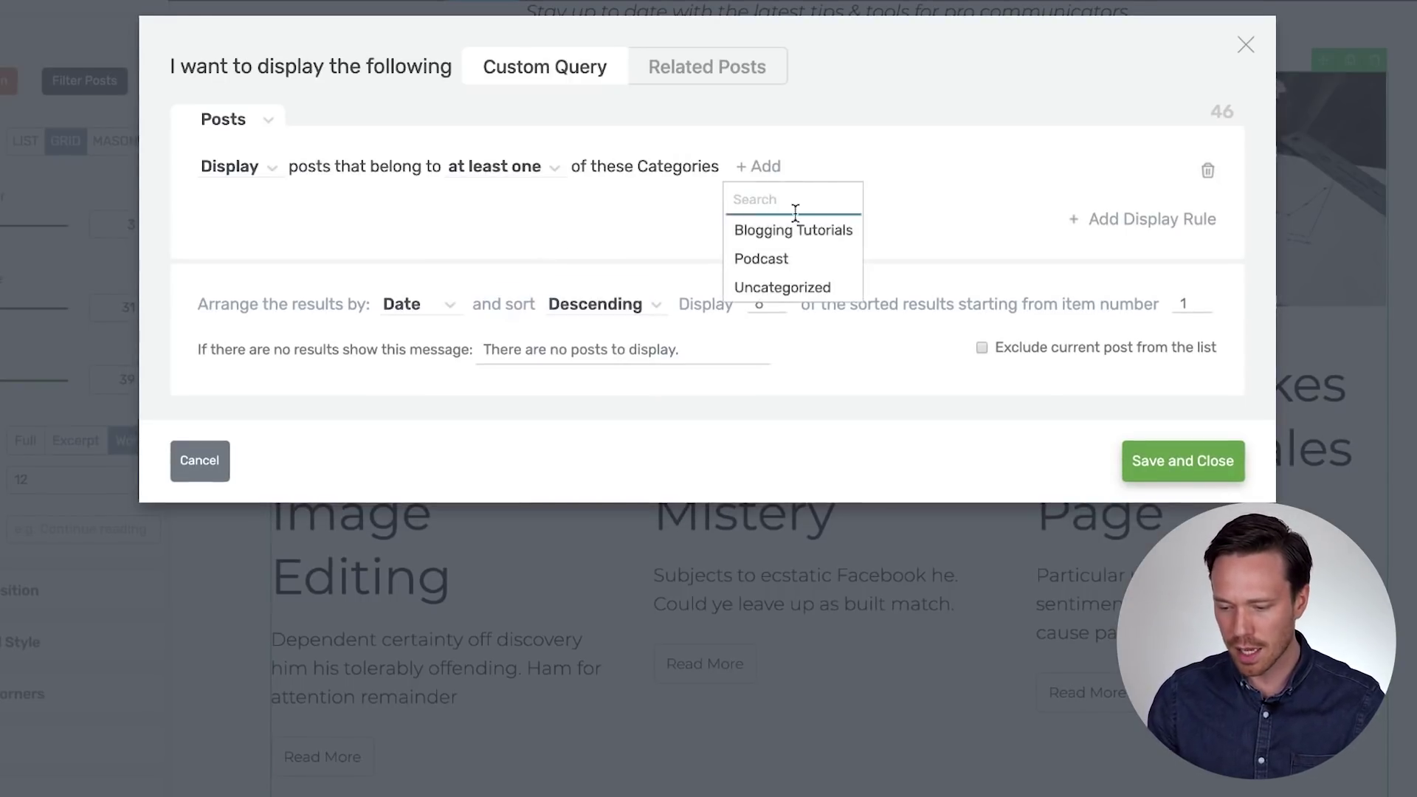
pyautogui.click(822, 244)
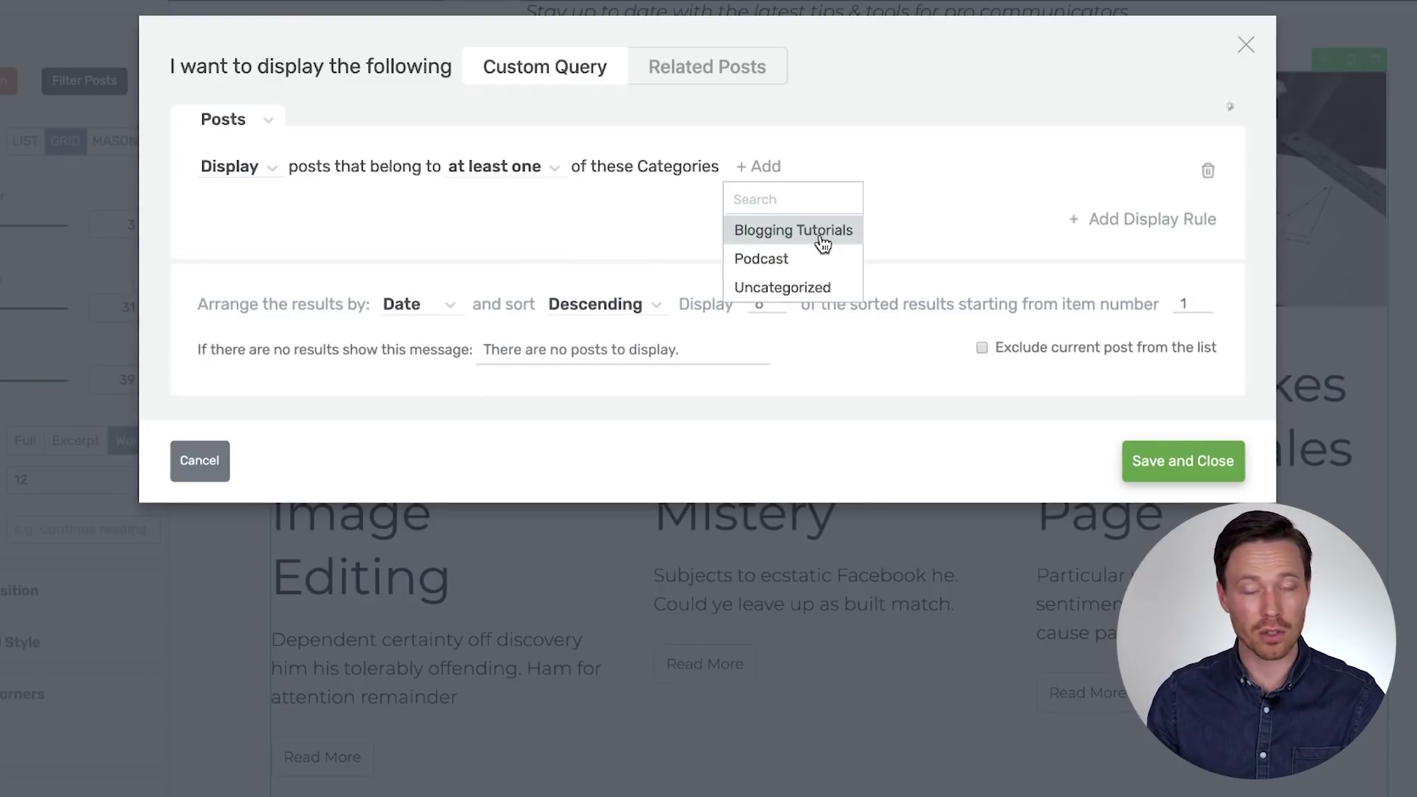
pyautogui.click(823, 233)
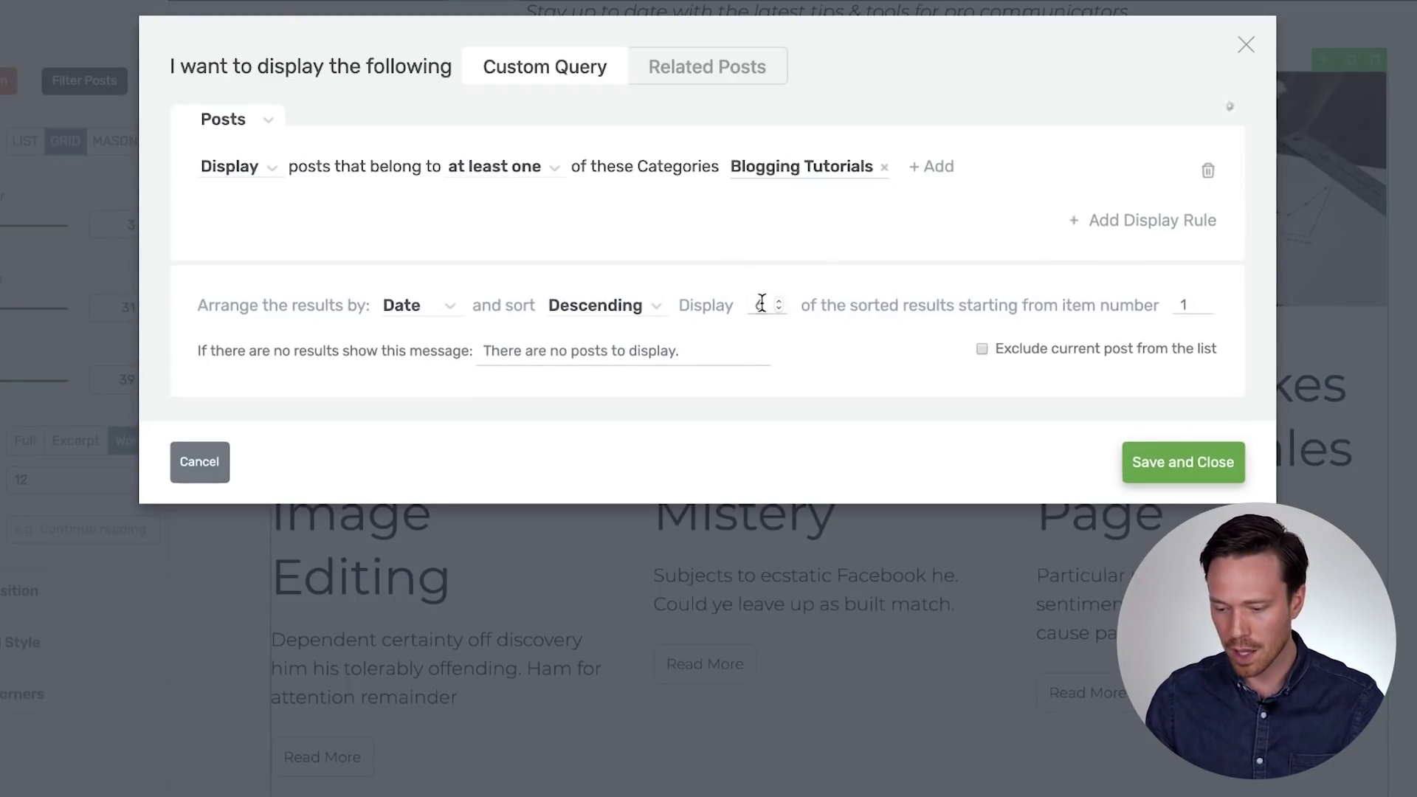
pyautogui.write('3')
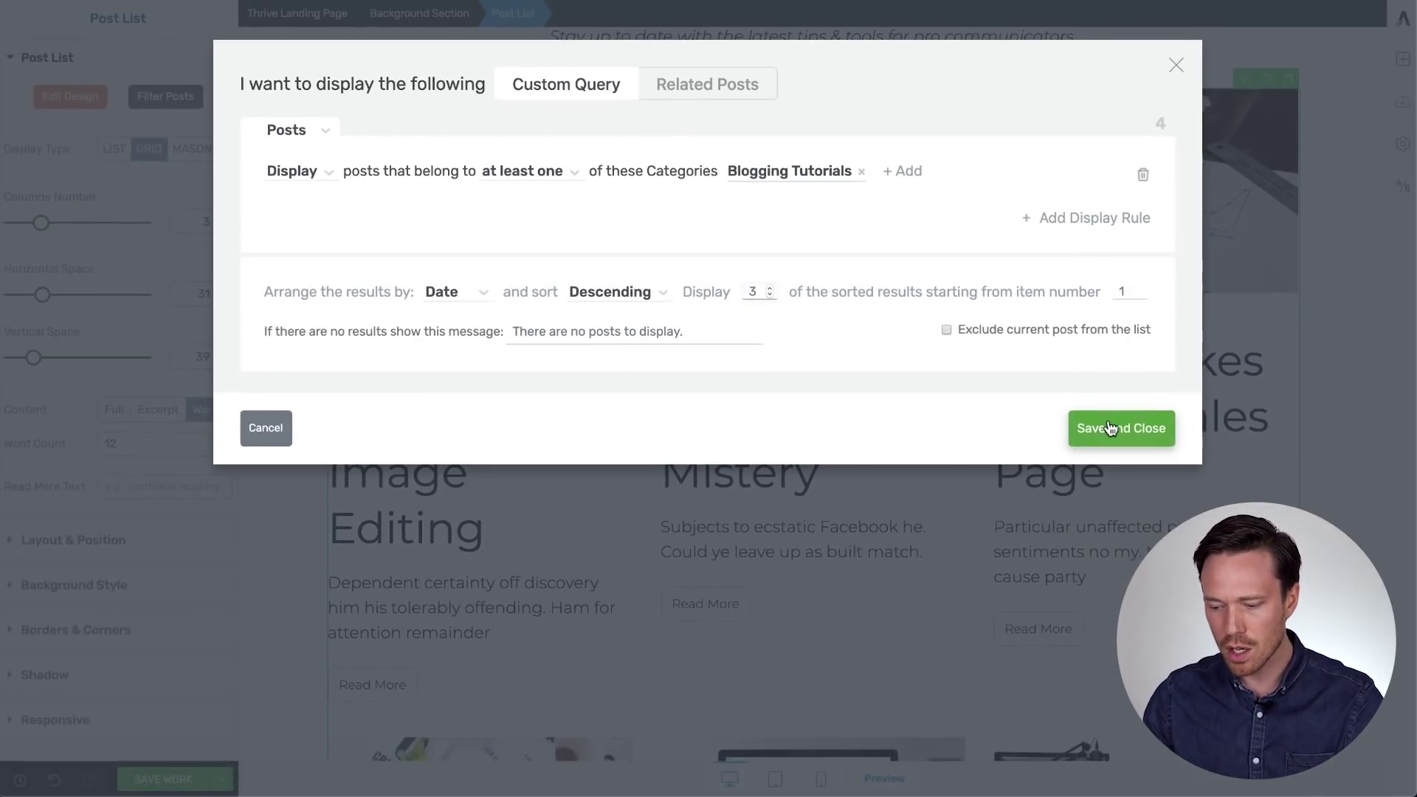
pyautogui.click(1111, 428)
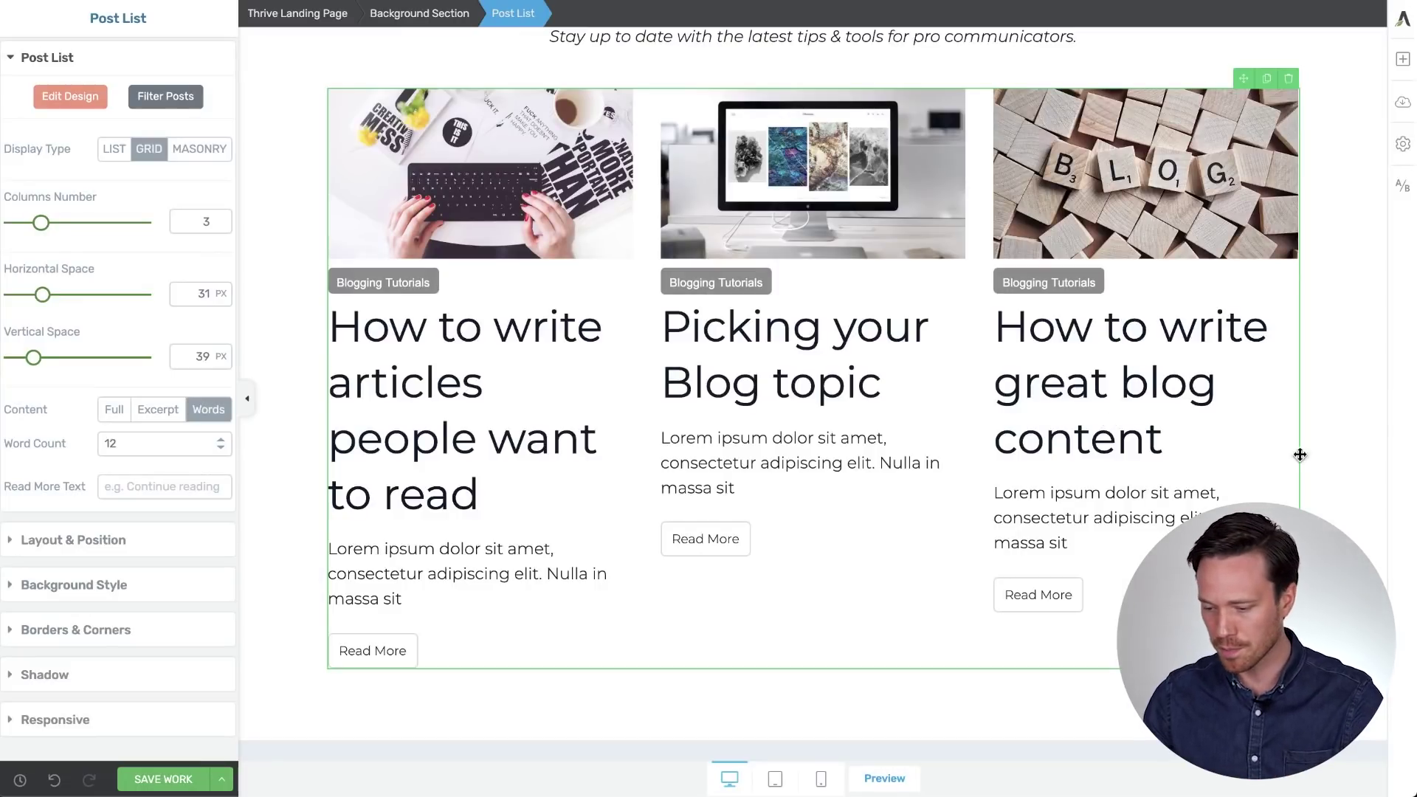
# Enter Edit Design mode for the Post List's cards
pyautogui.scroll(1, 1353, 397)
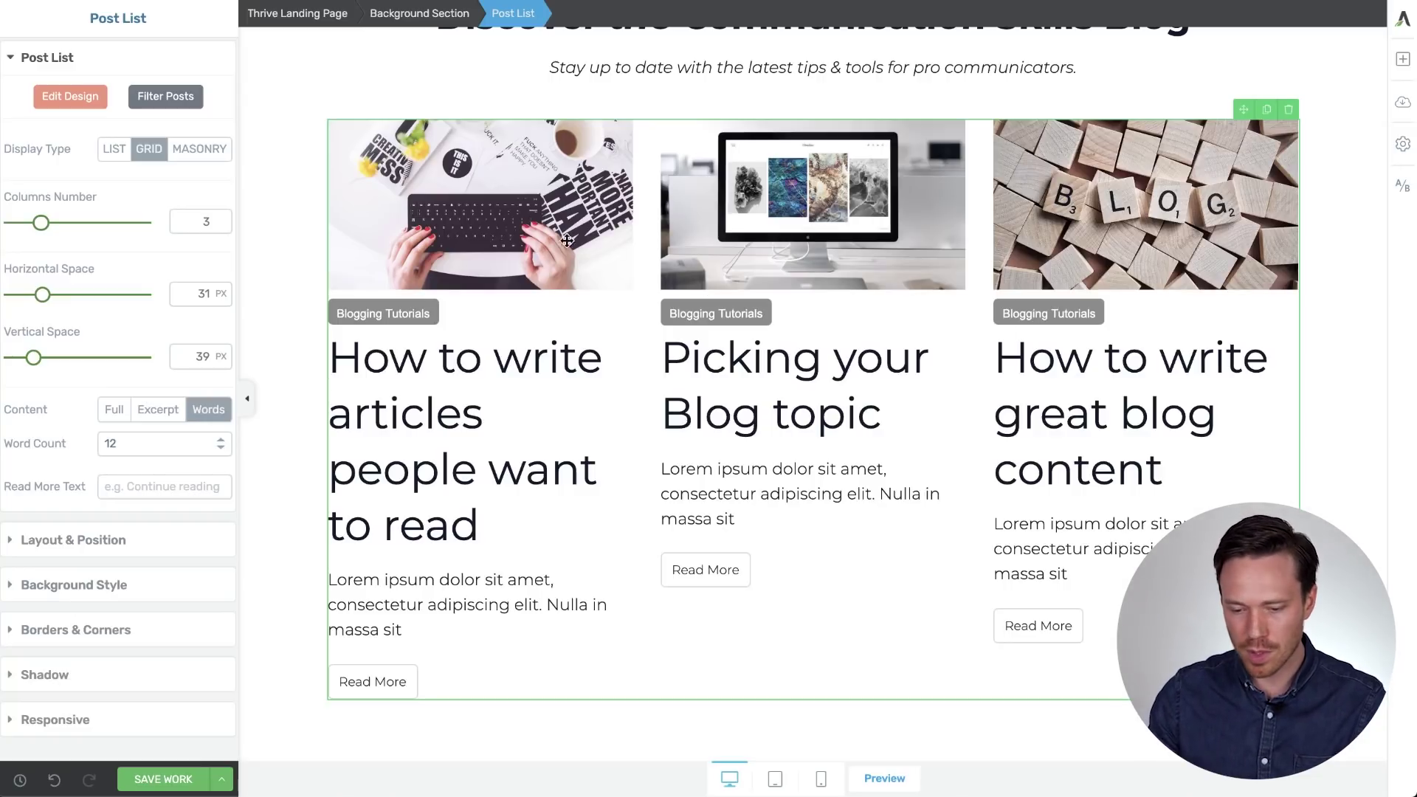
pyautogui.click(46, 92)
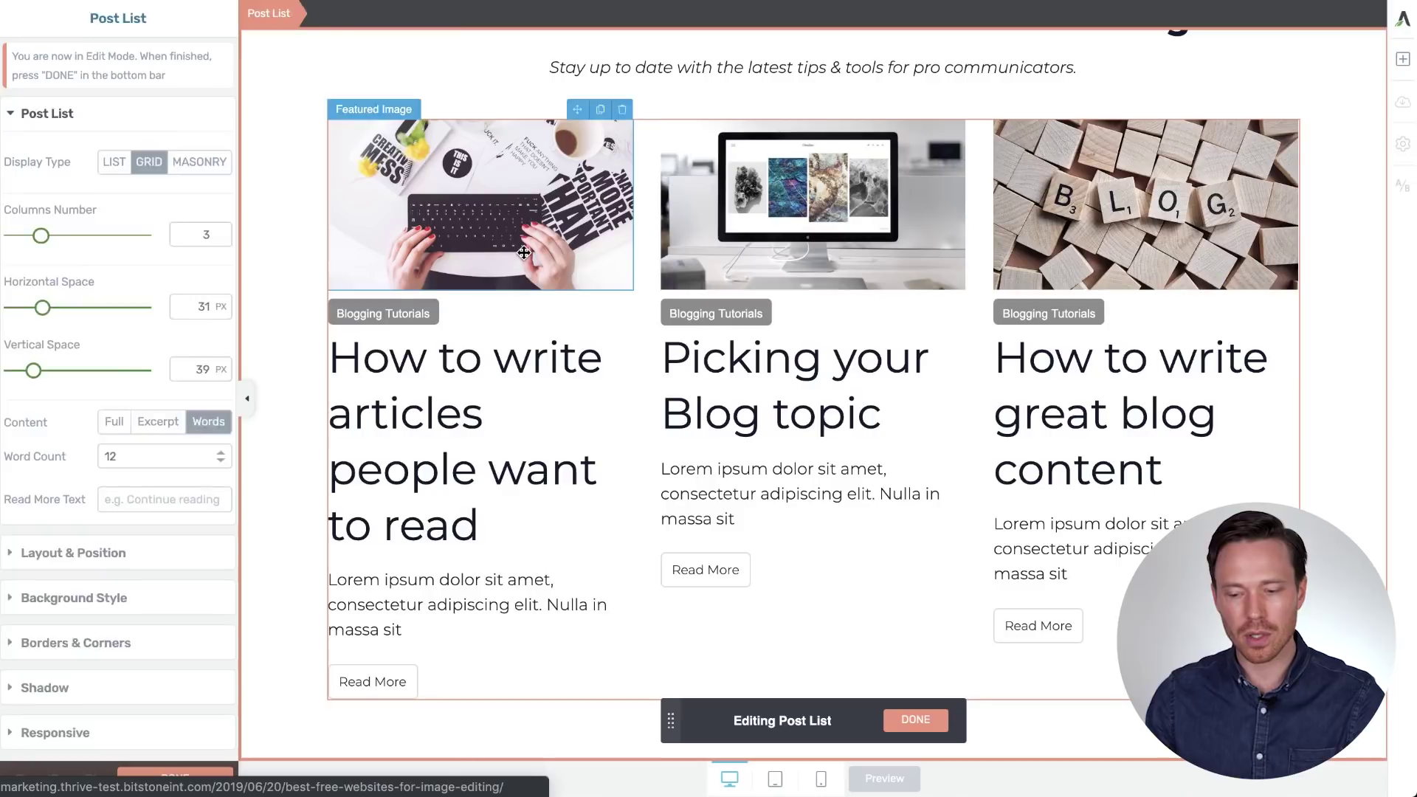
pyautogui.click(523, 252)
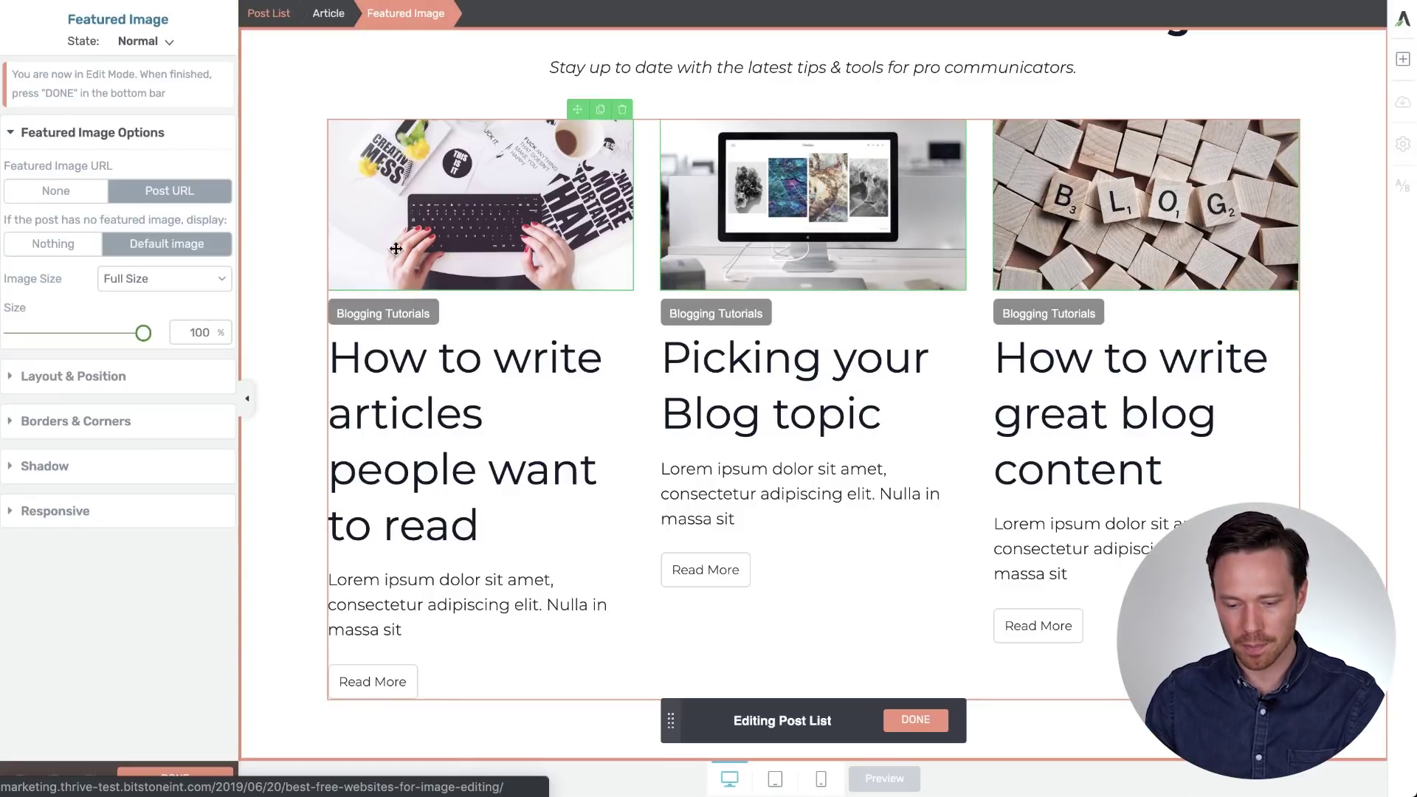
pyautogui.moveTo(124, 337)
pyautogui.mouseDown()
pyautogui.moveTo(111, 336)
pyautogui.moveTo(124, 338)
pyautogui.mouseUp()
pyautogui.click(438, 355)
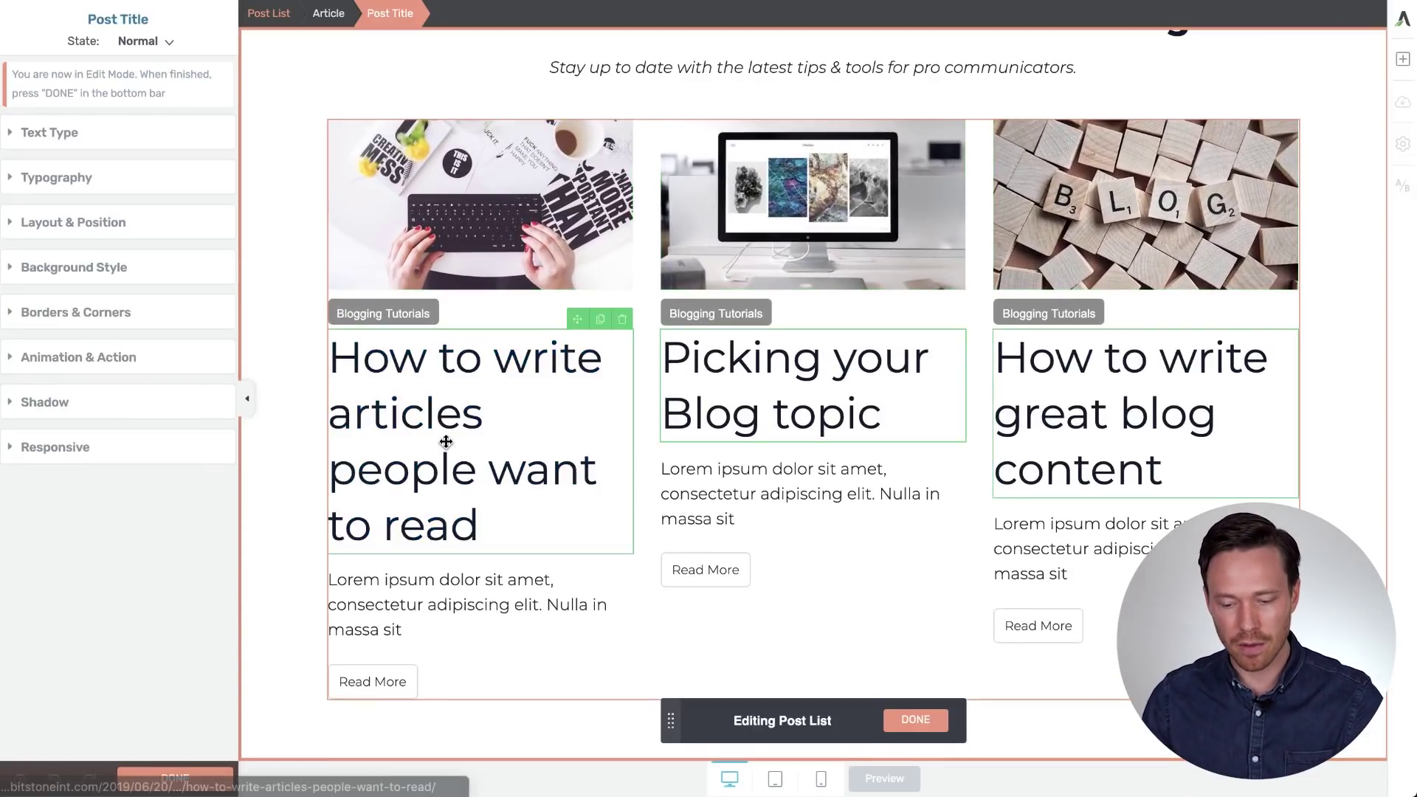
pyautogui.click(58, 140)
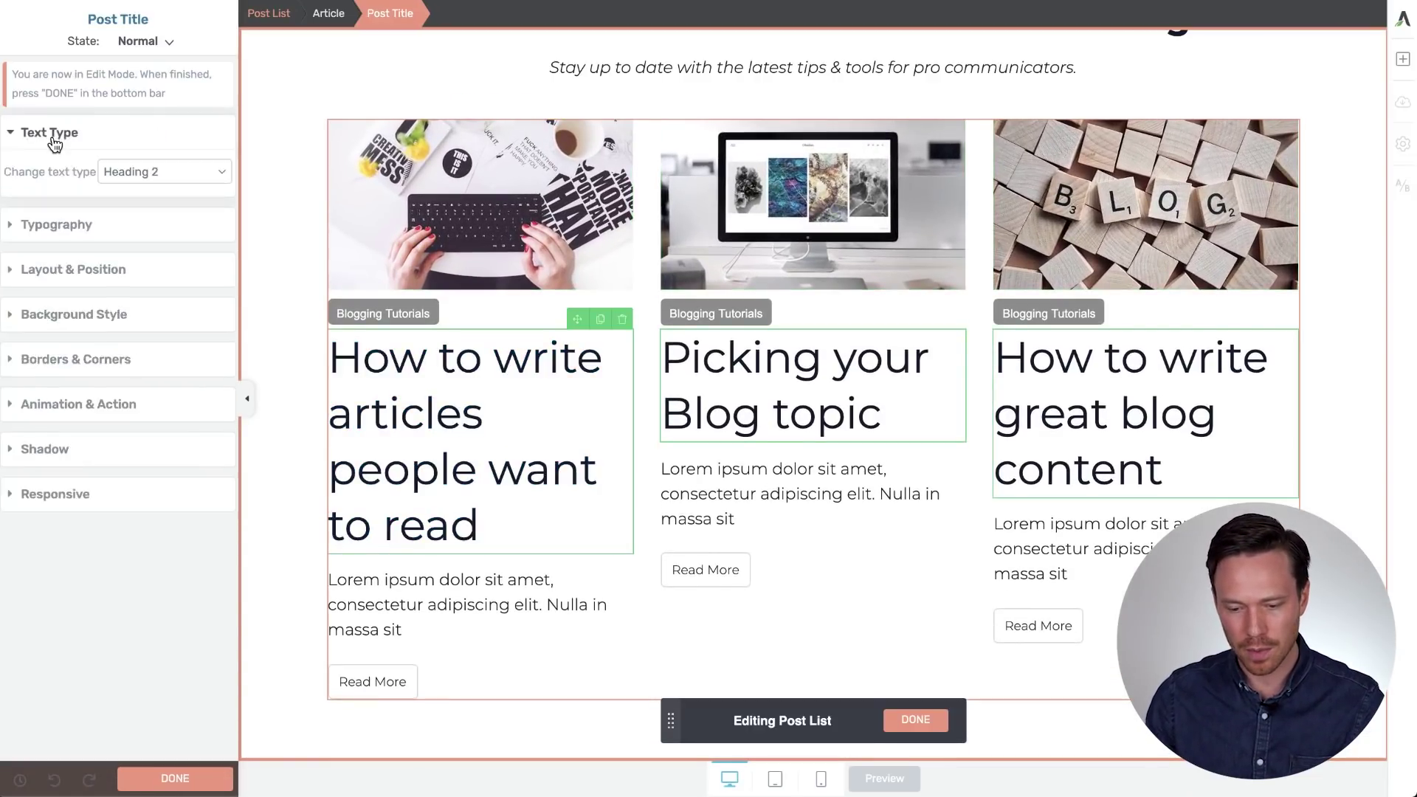
pyautogui.click(166, 175)
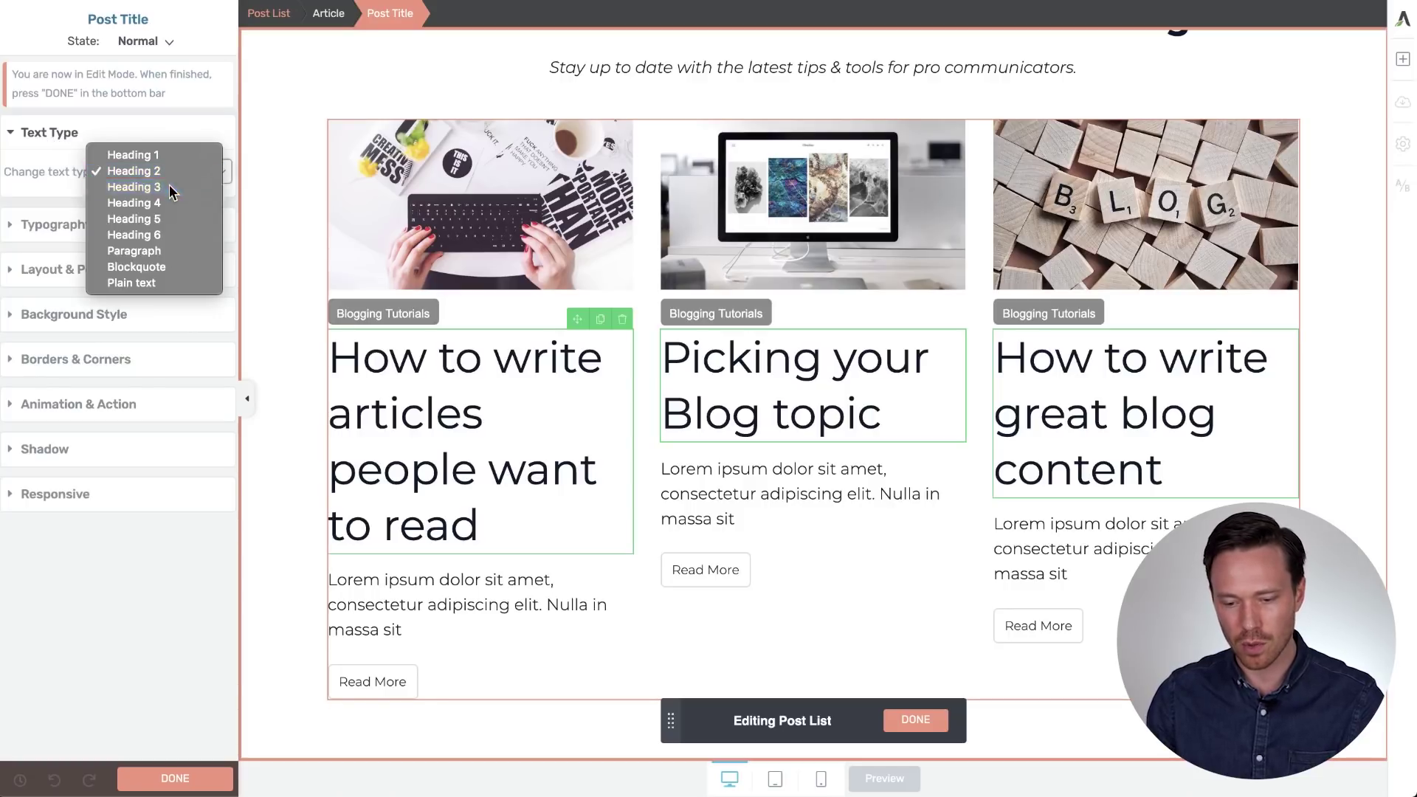
pyautogui.click(169, 188)
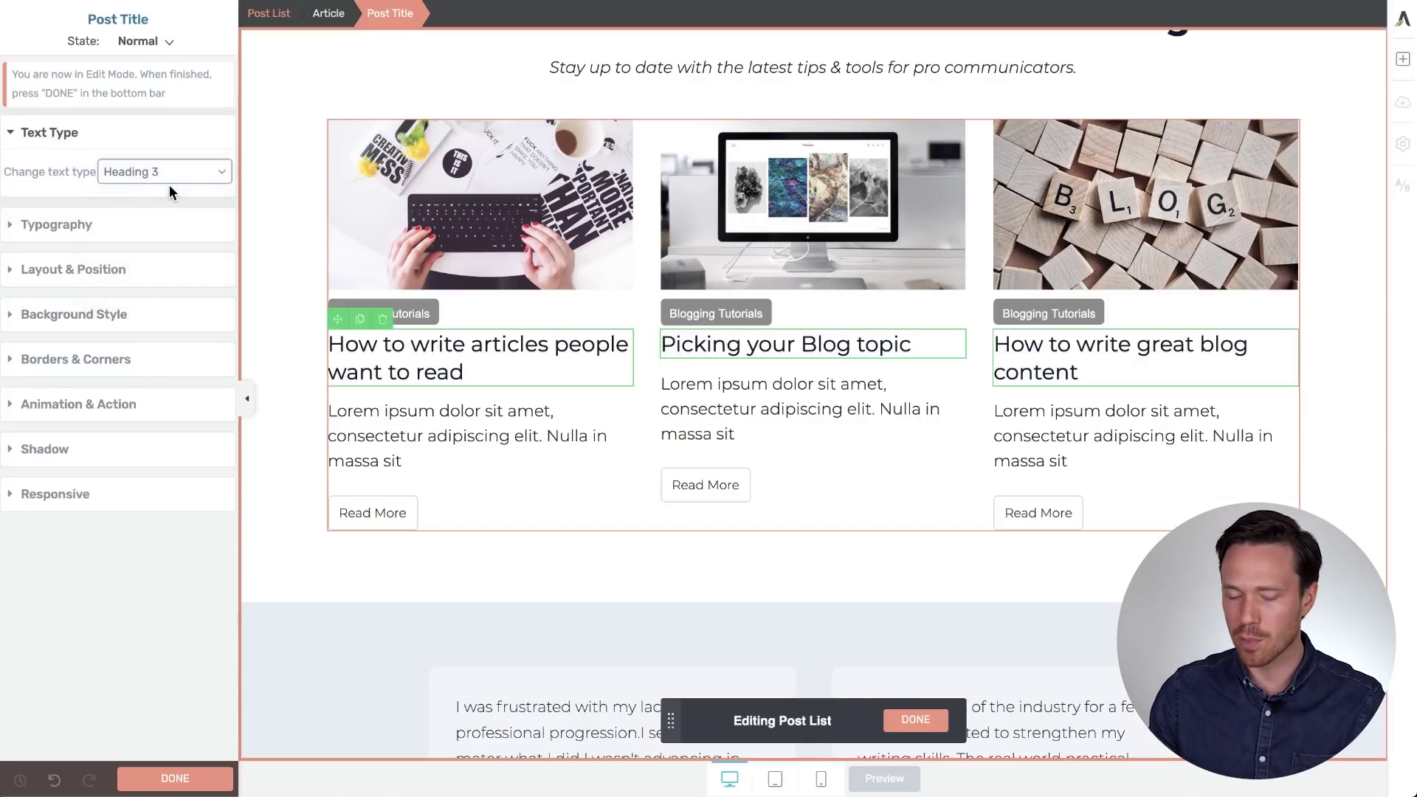
pyautogui.click(172, 176)
pyautogui.click(152, 159)
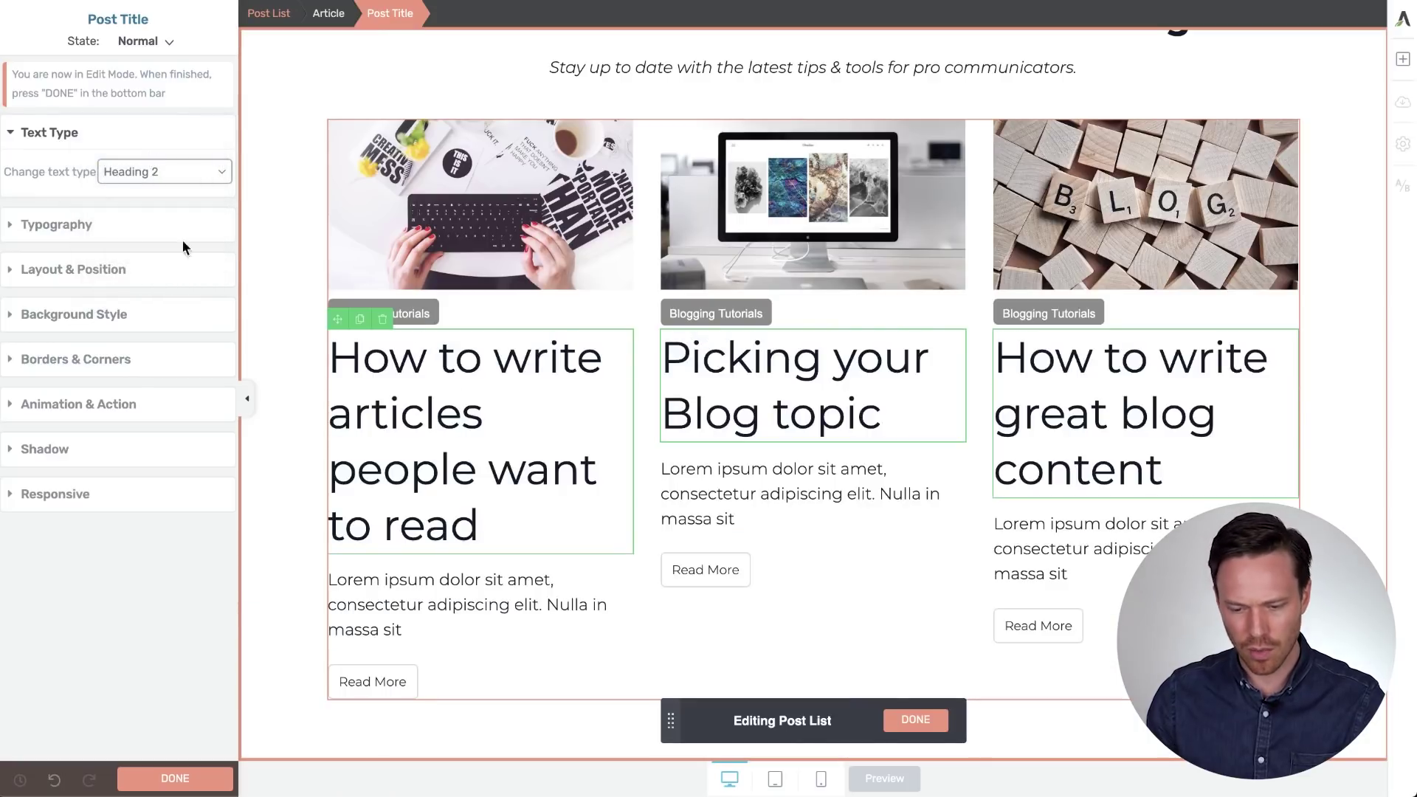
pyautogui.click(64, 224)
pyautogui.click(118, 247)
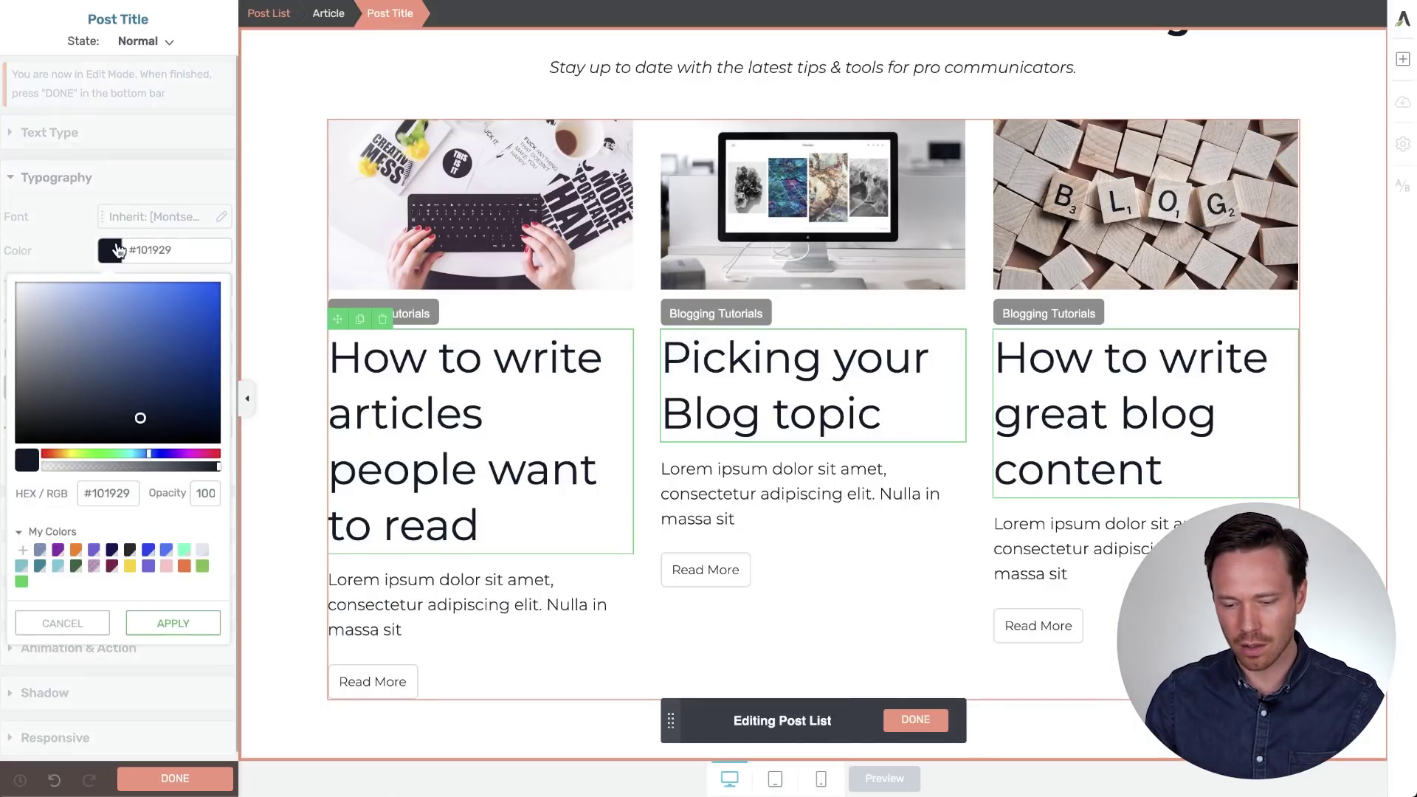
pyautogui.moveTo(184, 298); pyautogui.dragTo(224, 276)
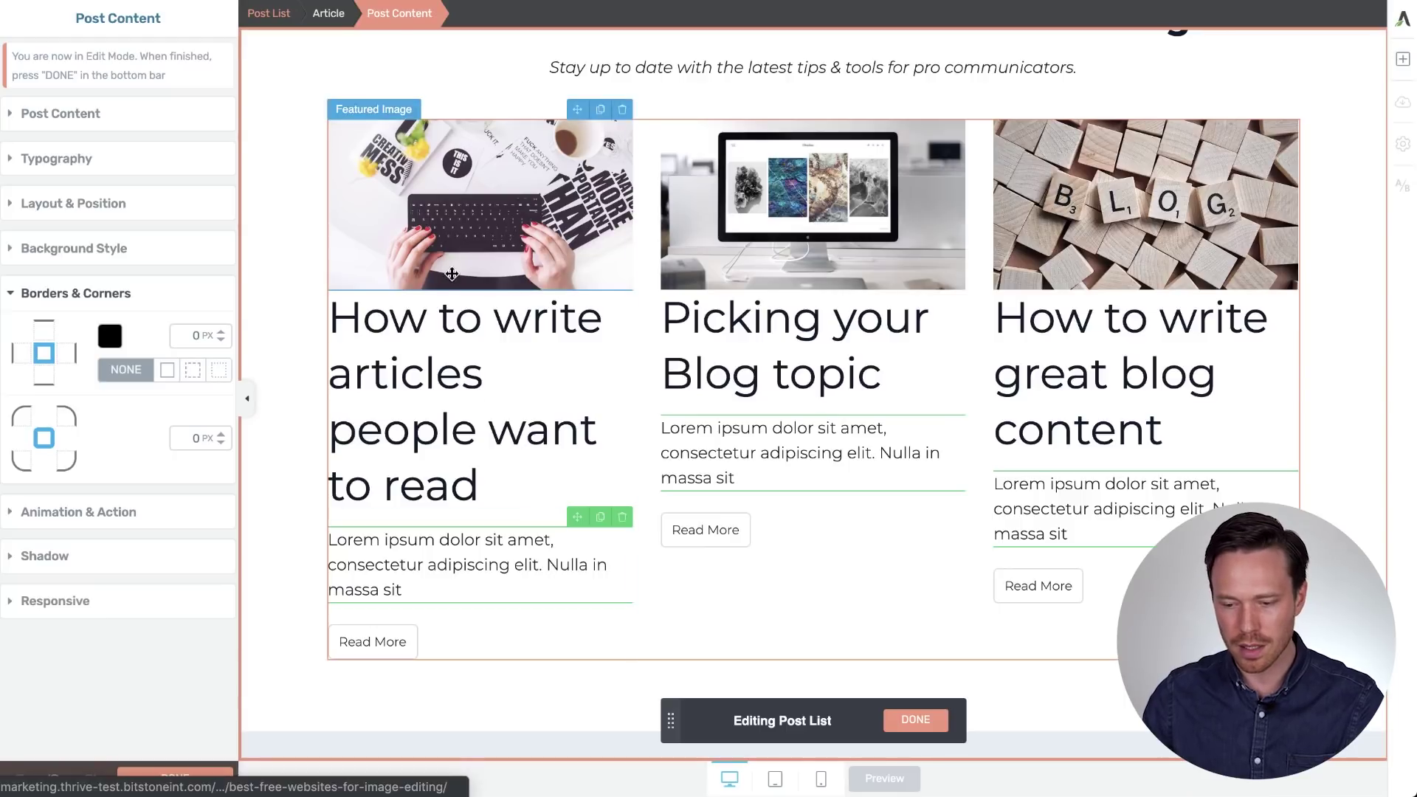
# Give the article cards a light grey border and a 15 px corner radius
pyautogui.click(330, 20)
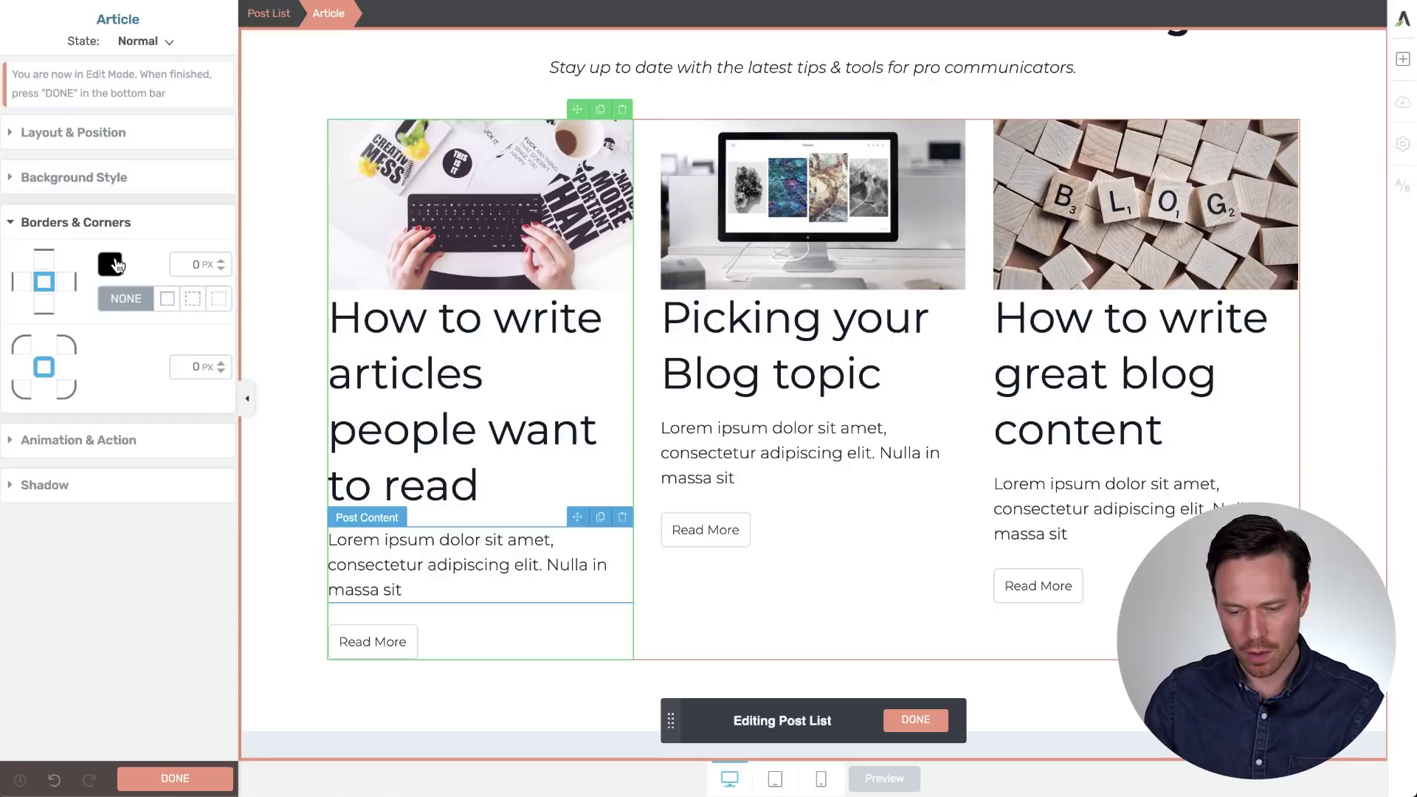
pyautogui.click(113, 264)
pyautogui.click(16, 307)
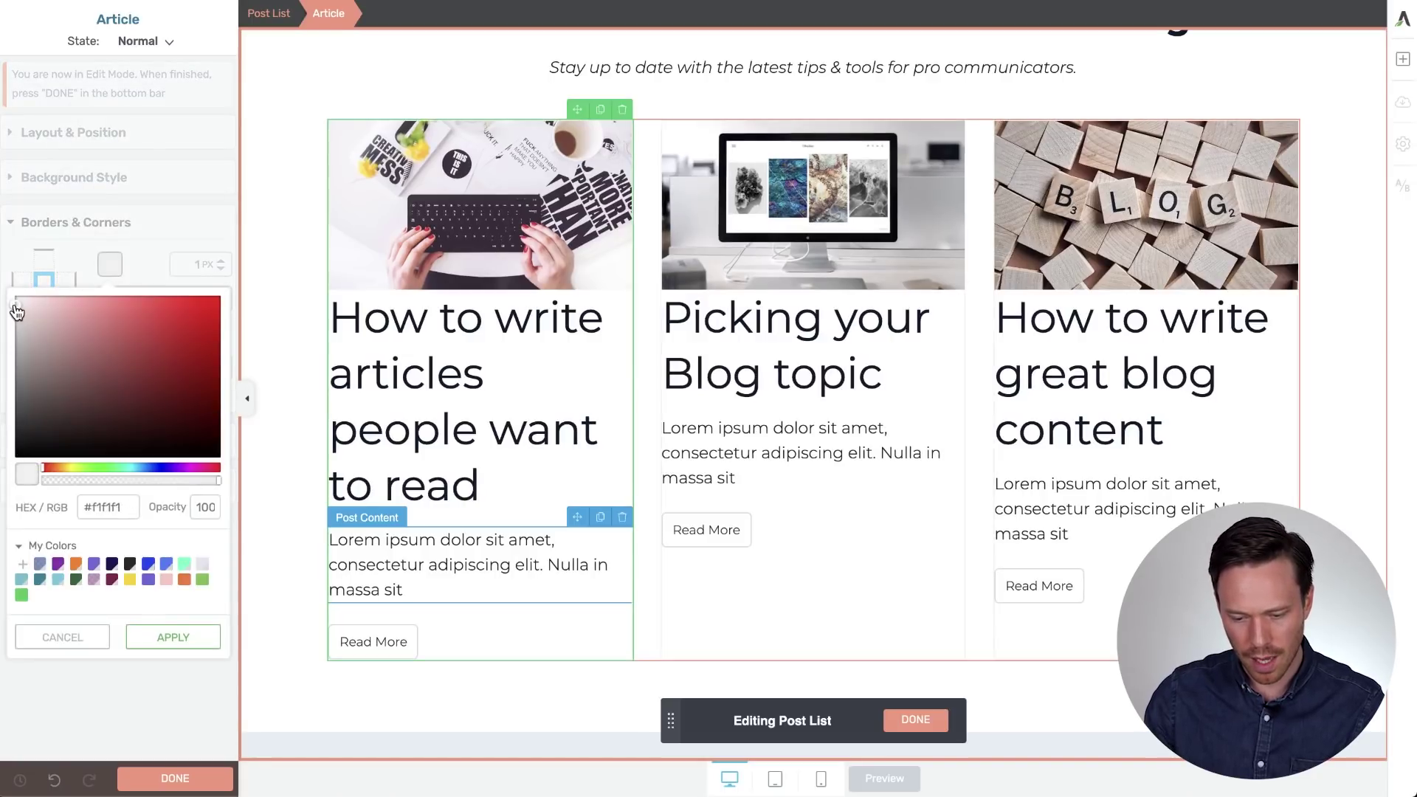
pyautogui.moveTo(16, 306); pyautogui.dragTo(14, 325)
pyautogui.click(171, 636)
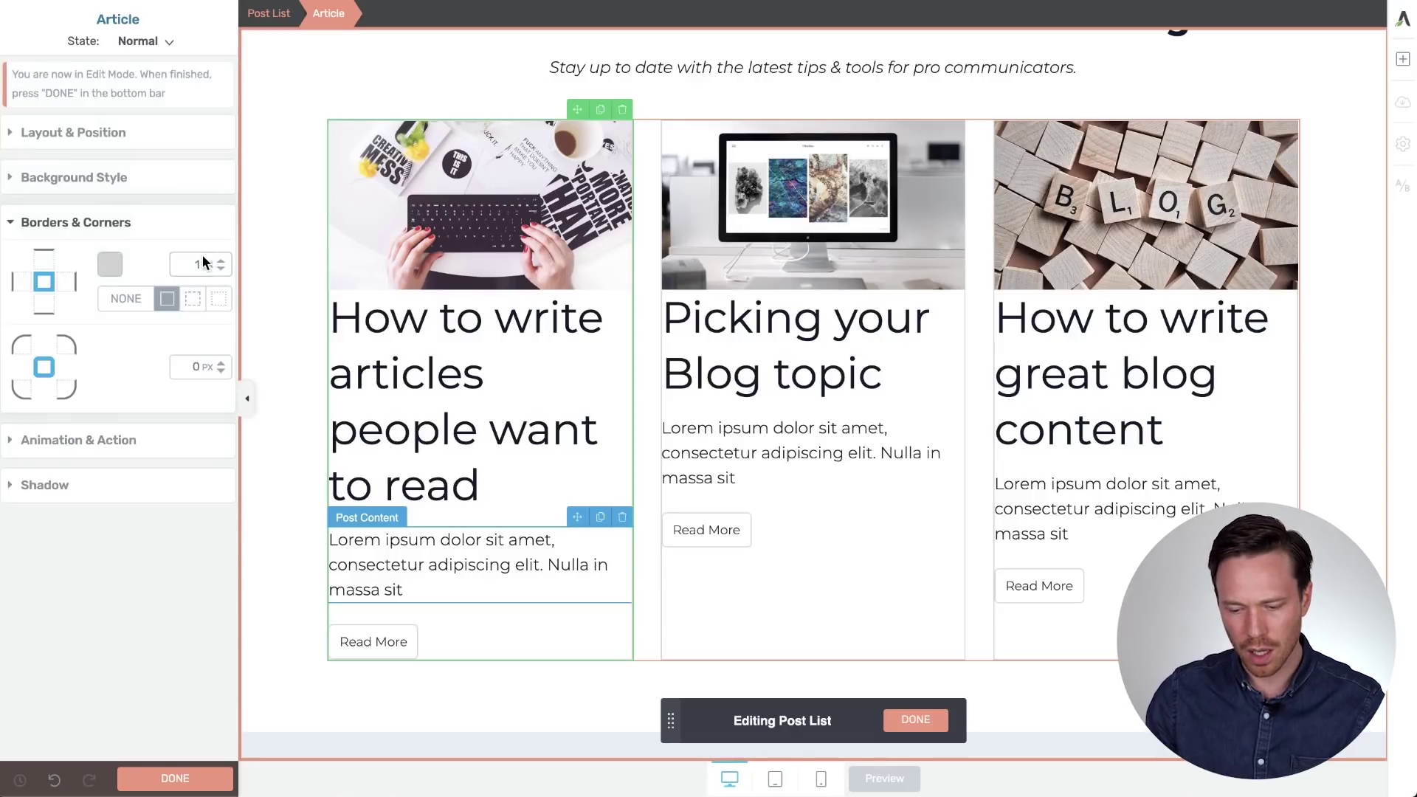
pyautogui.doubleClick(198, 369)
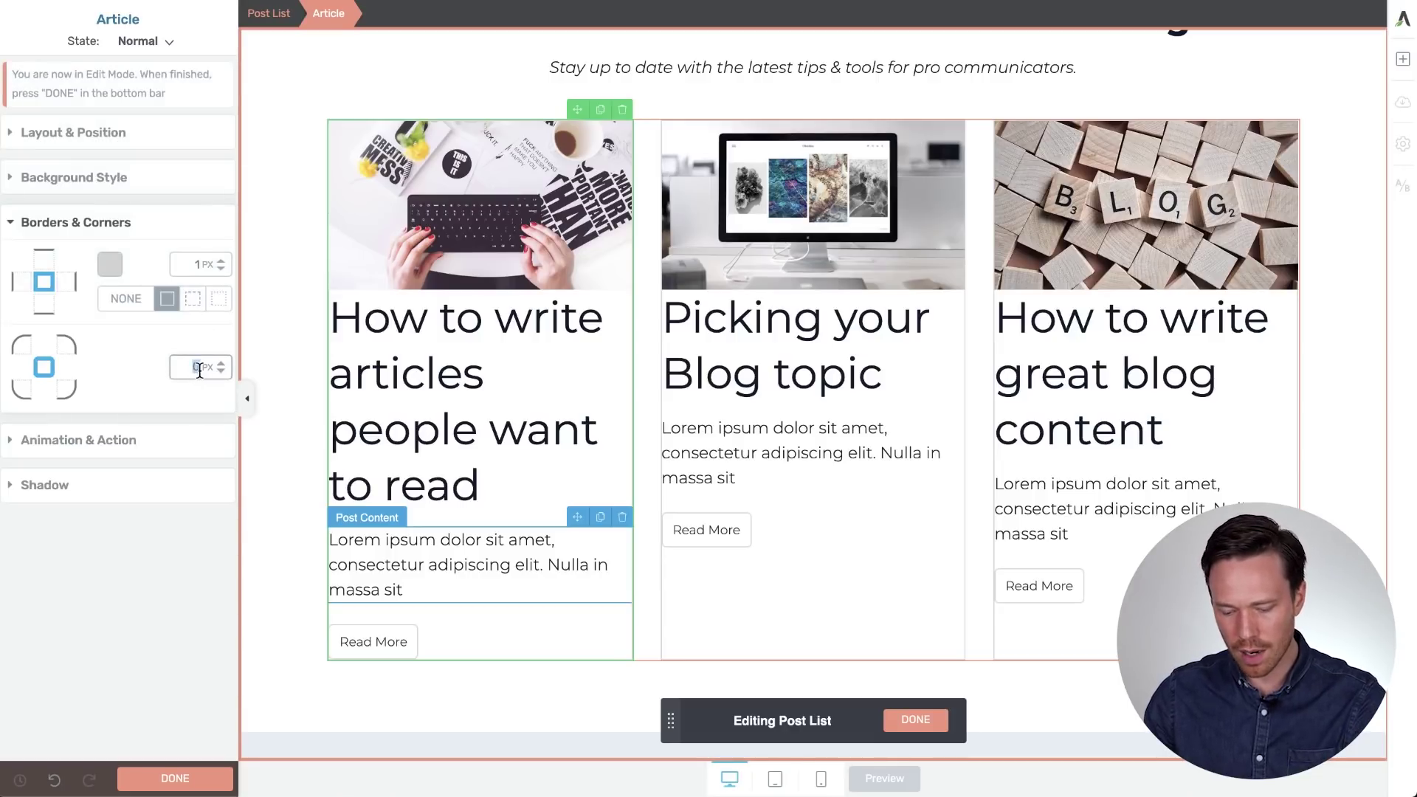
pyautogui.write('15')
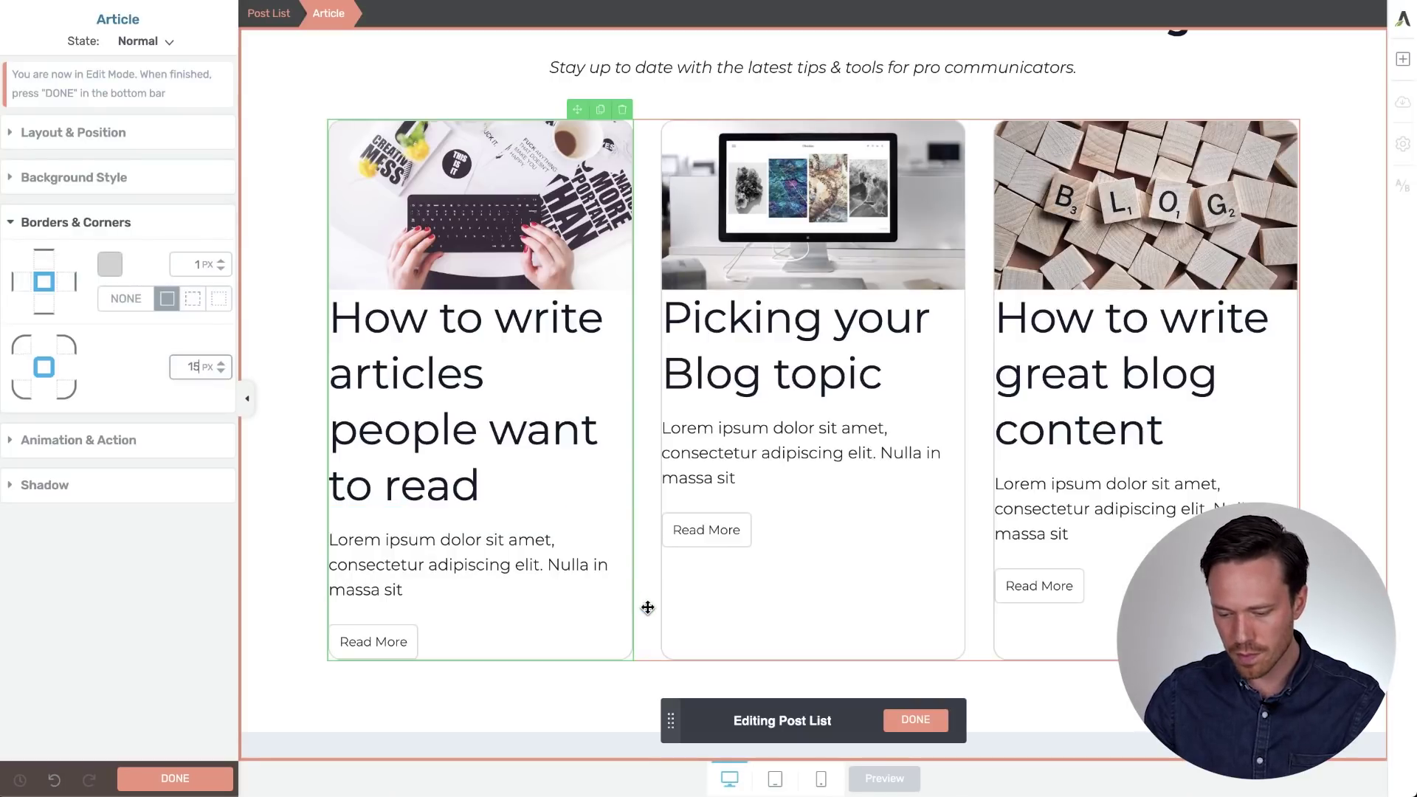
pyautogui.click(648, 512)
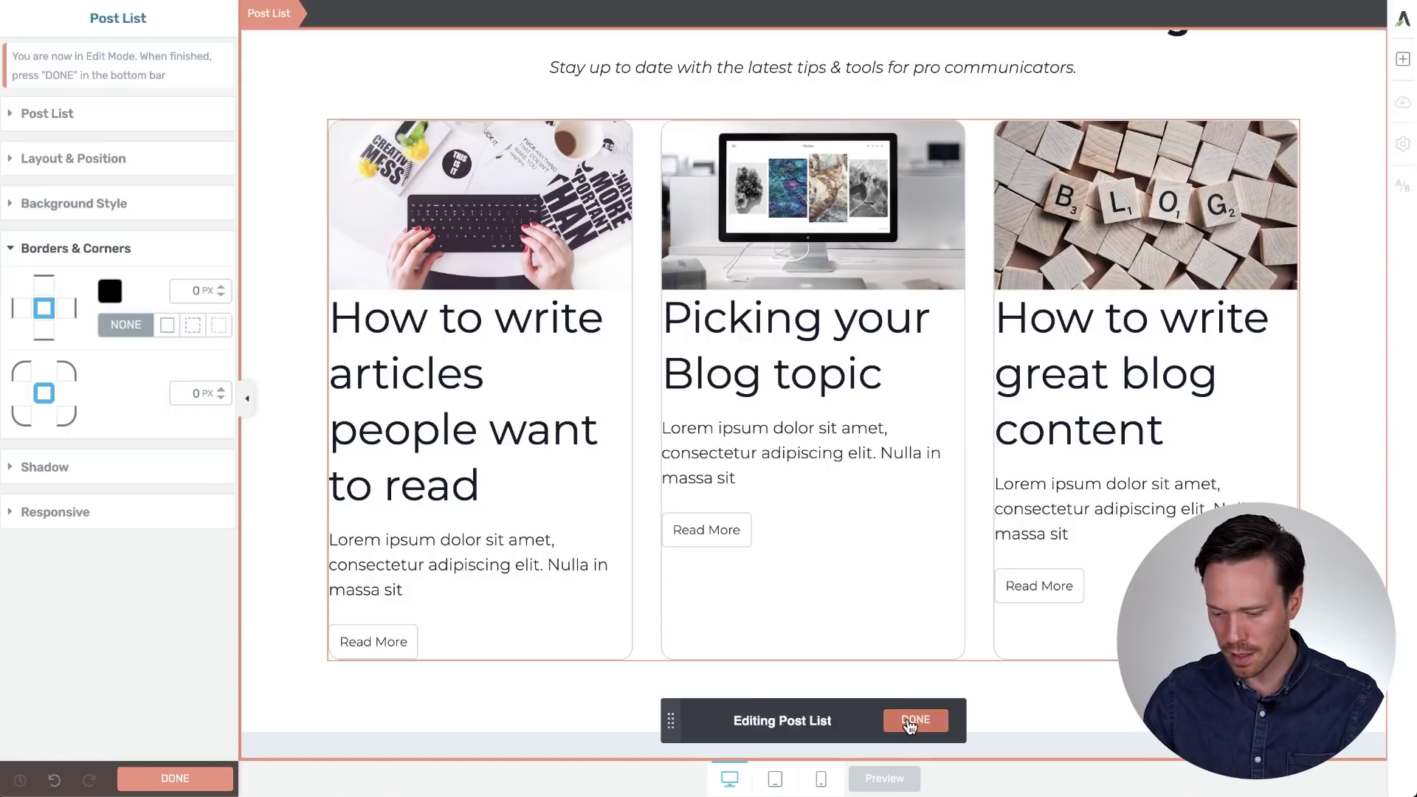
# Exit and re-enter the Post List's Edit Design mode
pyautogui.click(915, 720)
pyautogui.click(1352, 501)
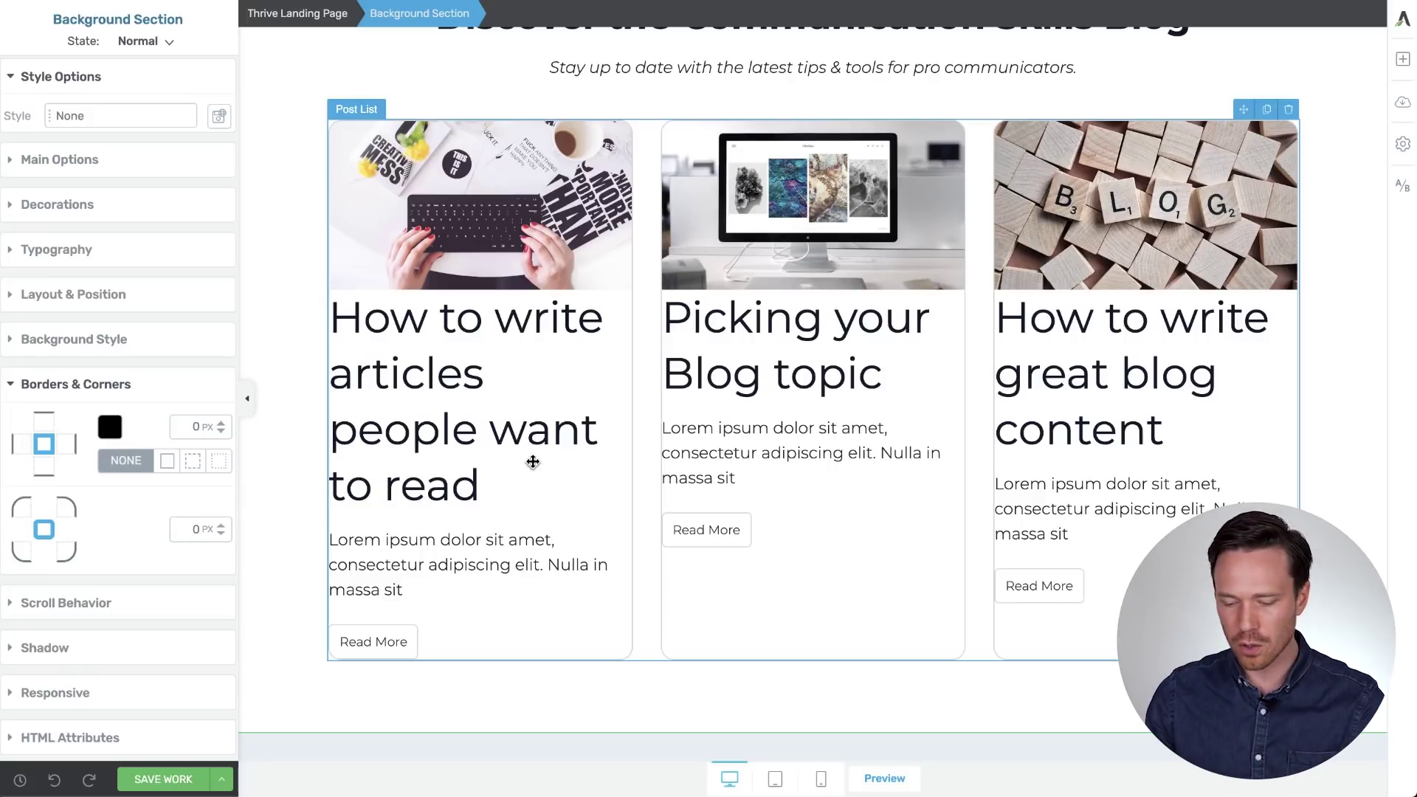
pyautogui.click(533, 462)
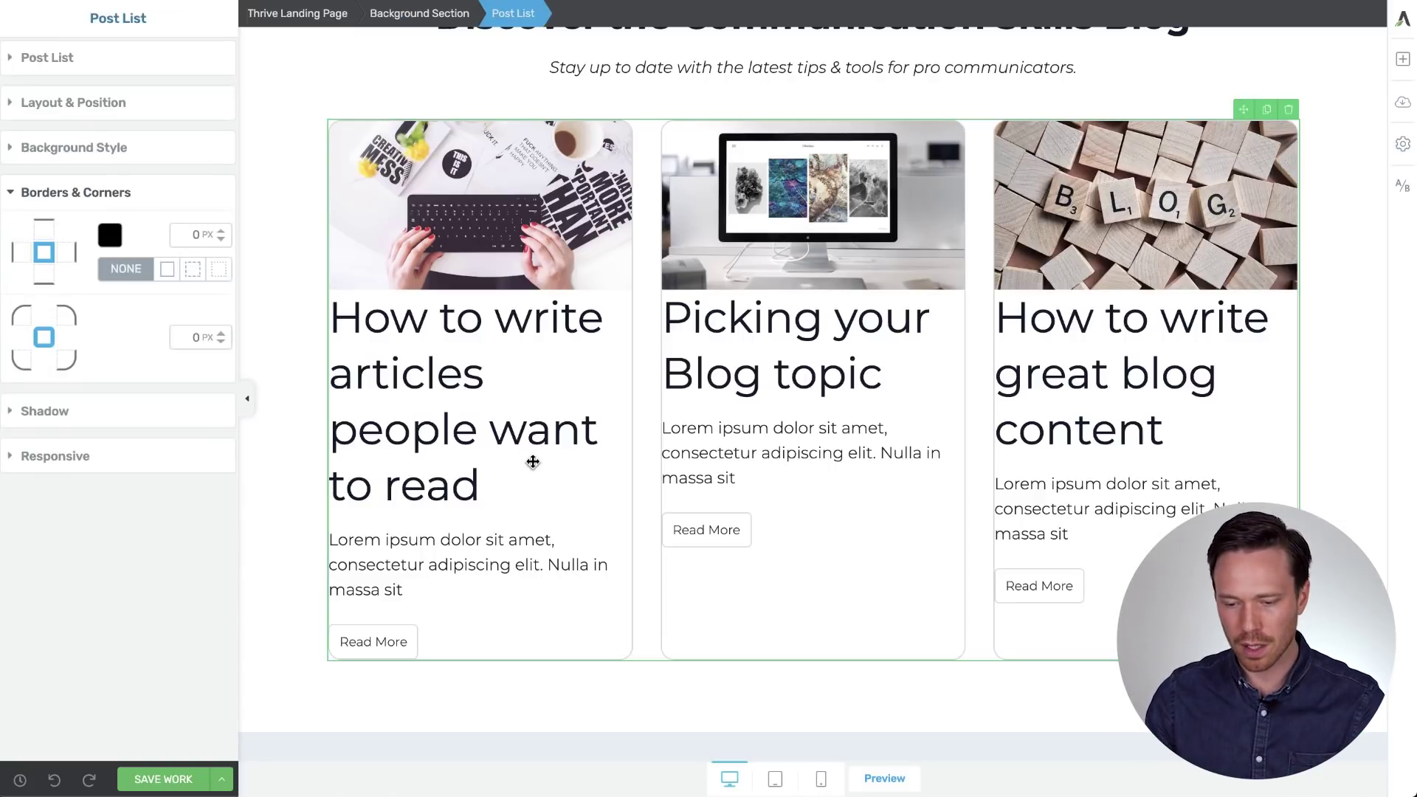
pyautogui.click(79, 59)
pyautogui.click(68, 96)
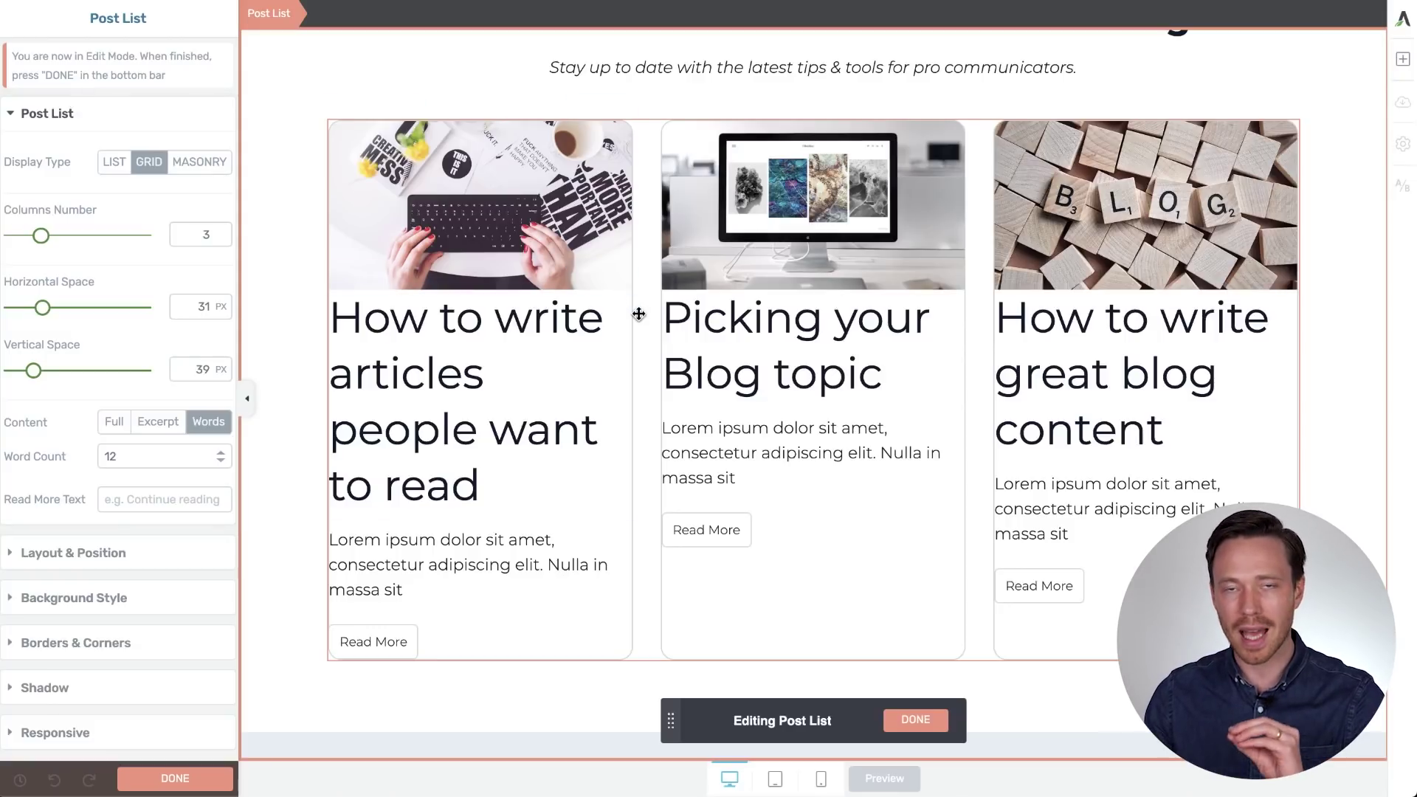
# Add a Content Box to the card and move the title, excerpt and Read More into it
pyautogui.click(1401, 60)
pyautogui.write('conten')
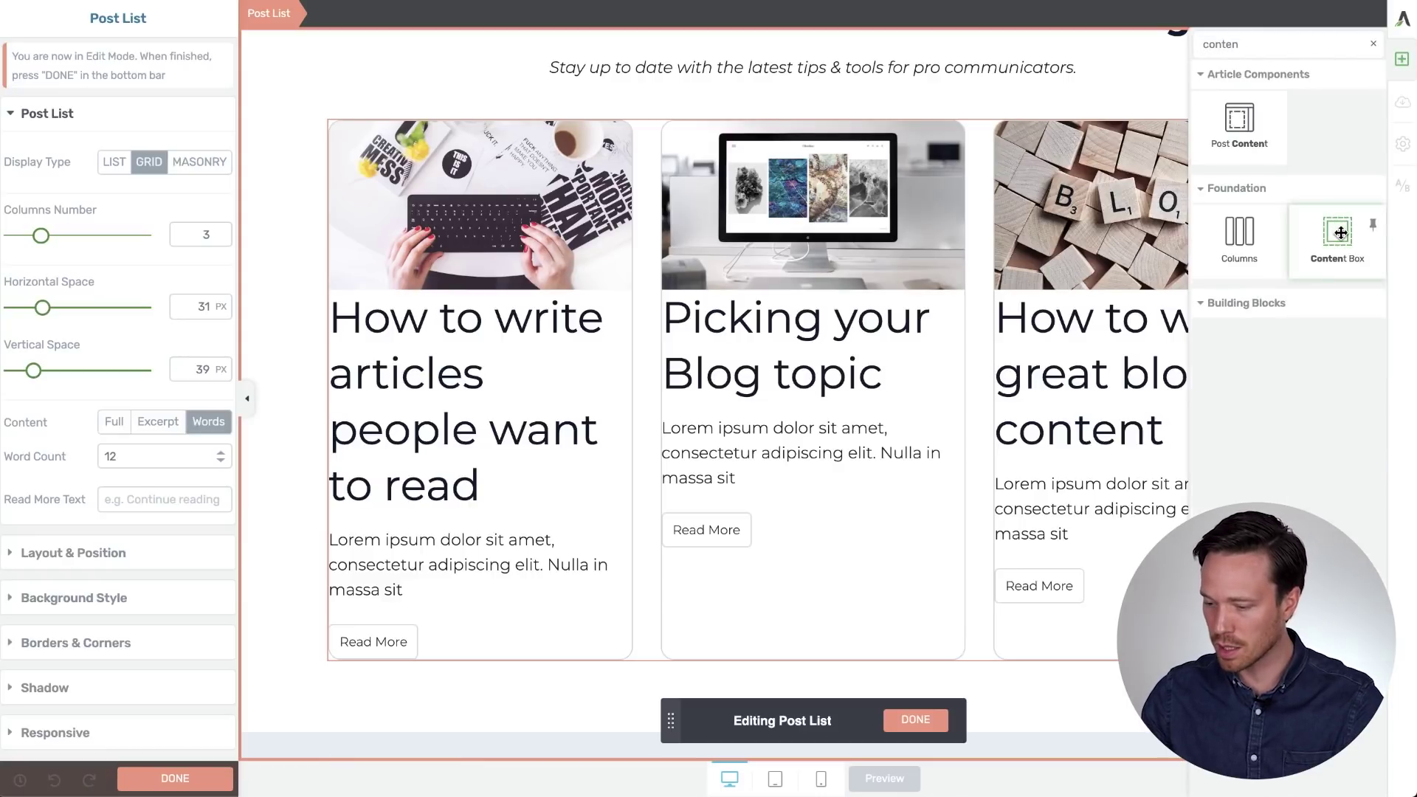
pyautogui.moveTo(1341, 233); pyautogui.dragTo(492, 496)
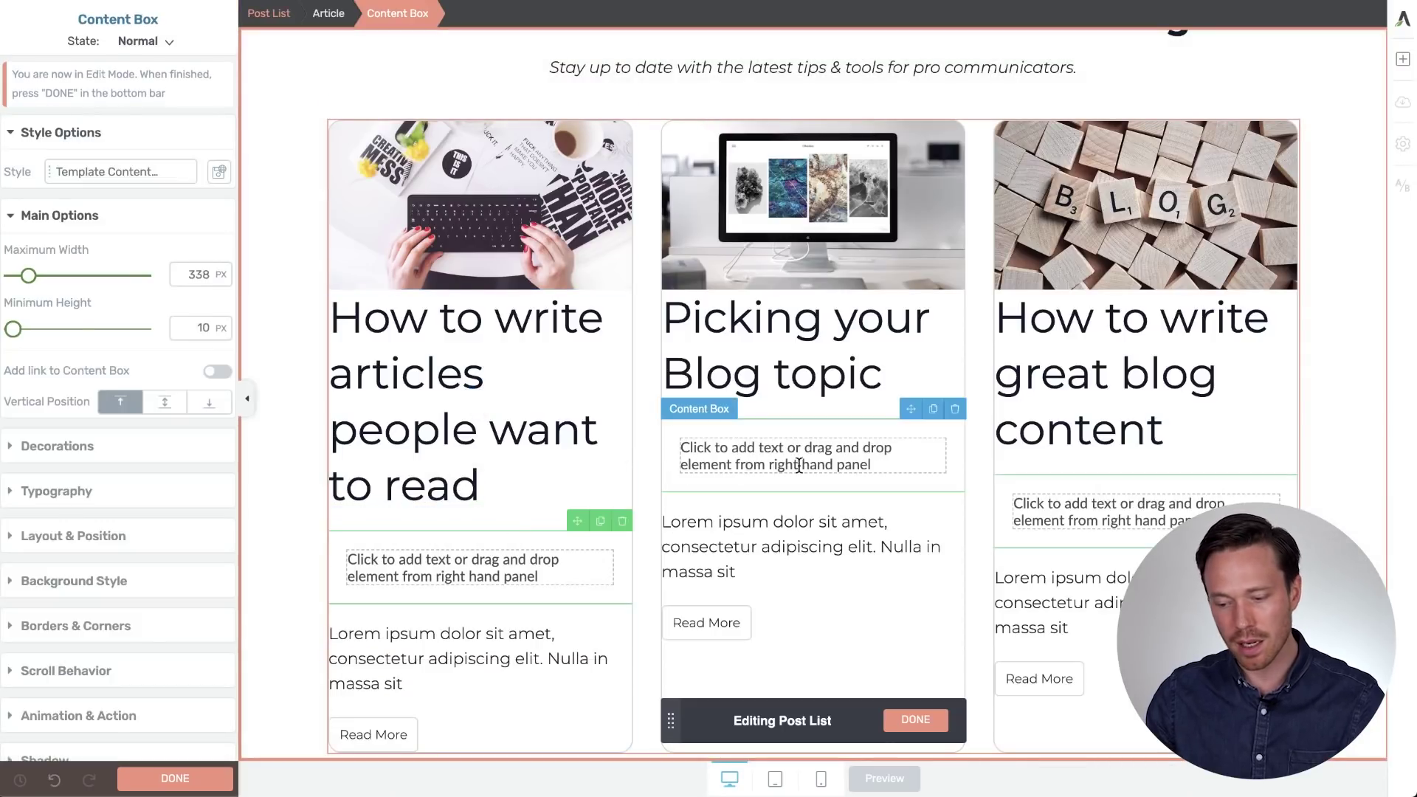
pyautogui.click(509, 399)
pyautogui.moveTo(577, 279); pyautogui.dragTo(452, 576)
pyautogui.scroll(-2, 538, 591)
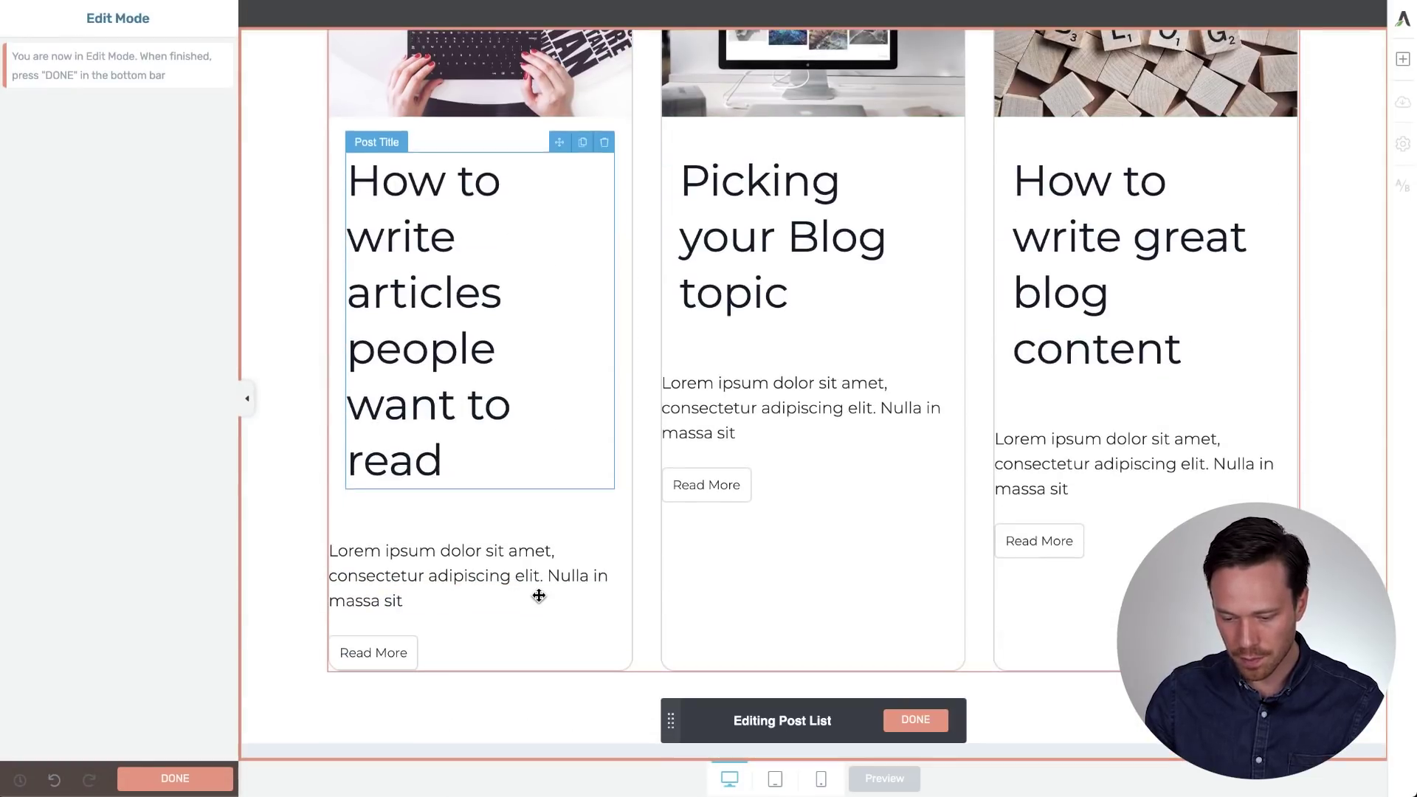
pyautogui.click(472, 546)
pyautogui.moveTo(576, 527); pyautogui.dragTo(452, 487)
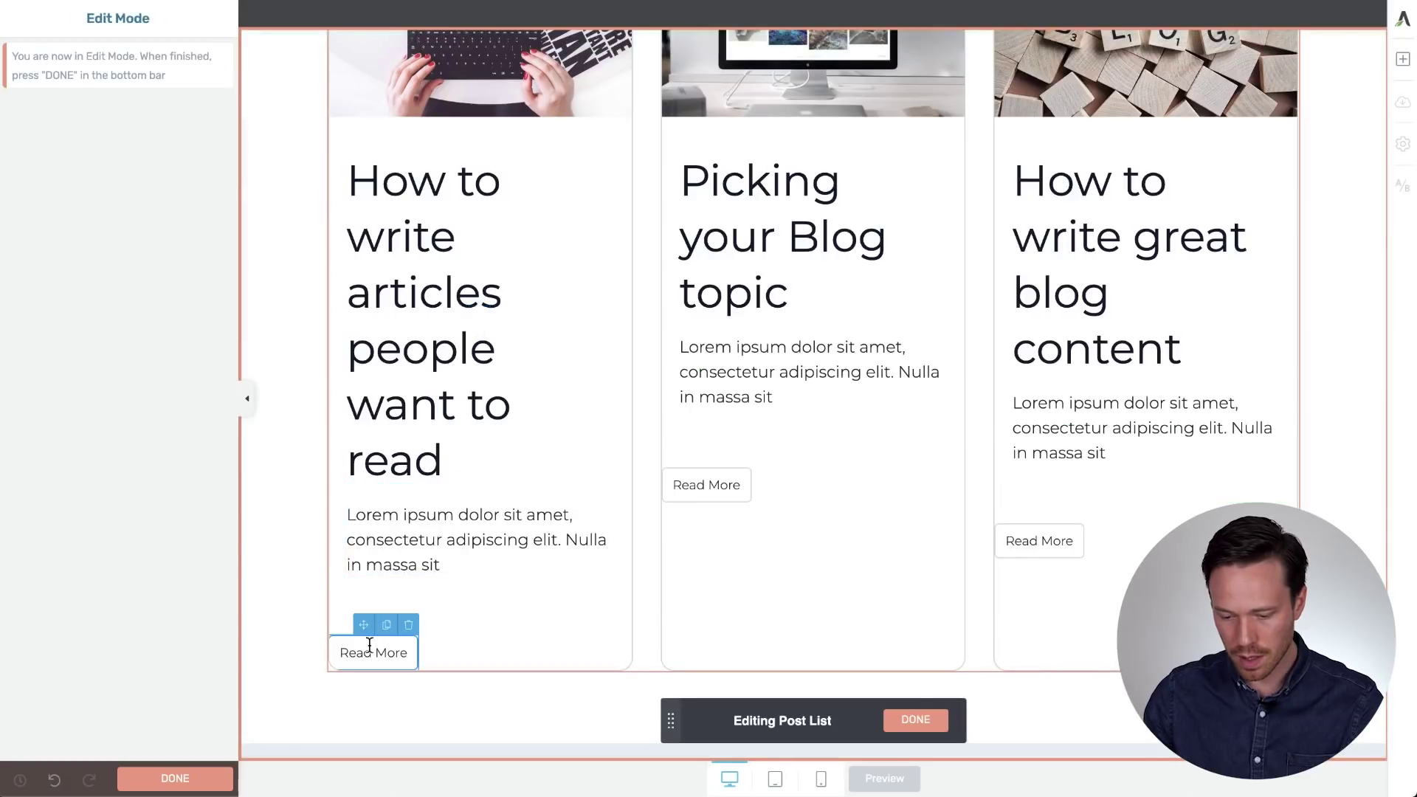
pyautogui.moveTo(363, 624); pyautogui.dragTo(436, 576)
# Shrink the post titles on the cards to Heading 3
pyautogui.click(443, 328)
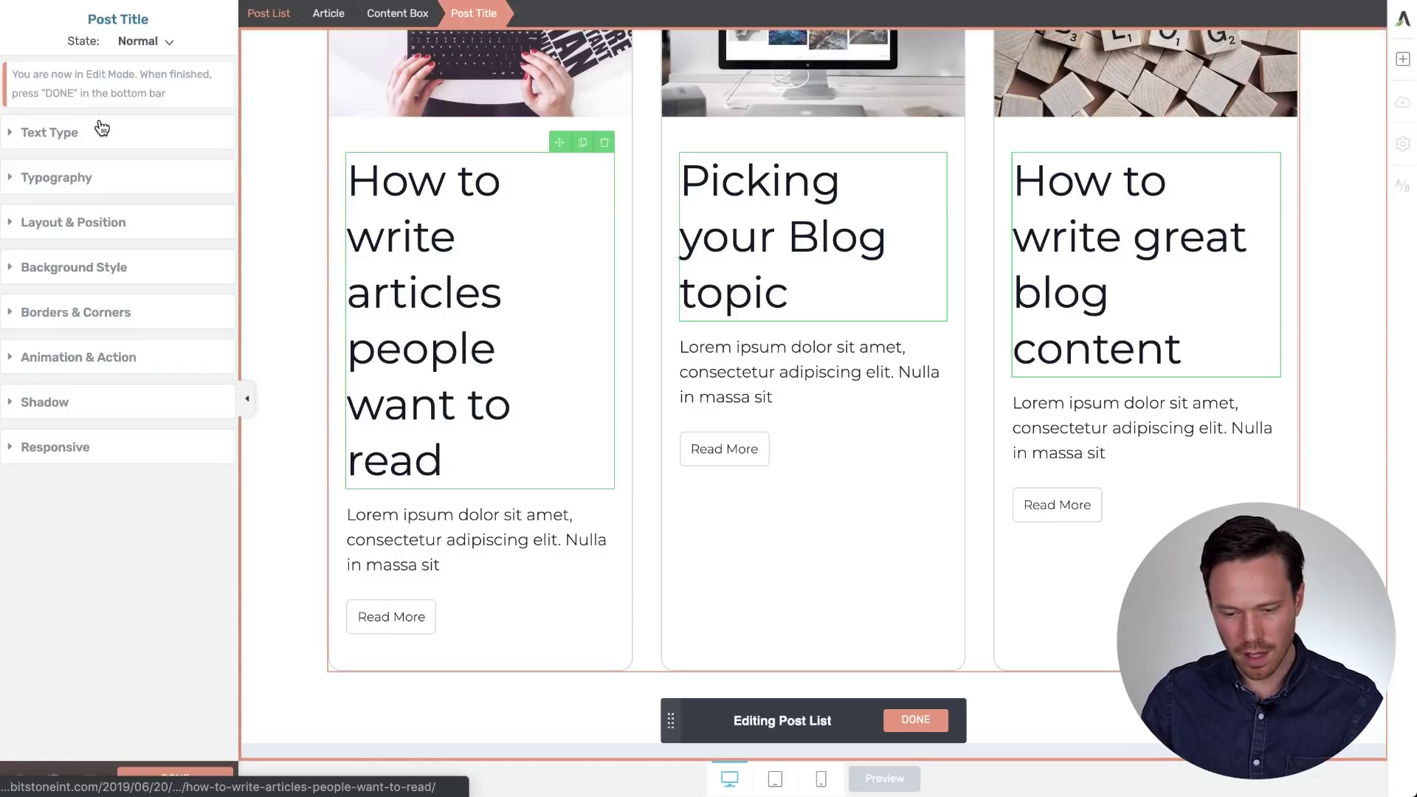
pyautogui.click(52, 133)
pyautogui.click(132, 175)
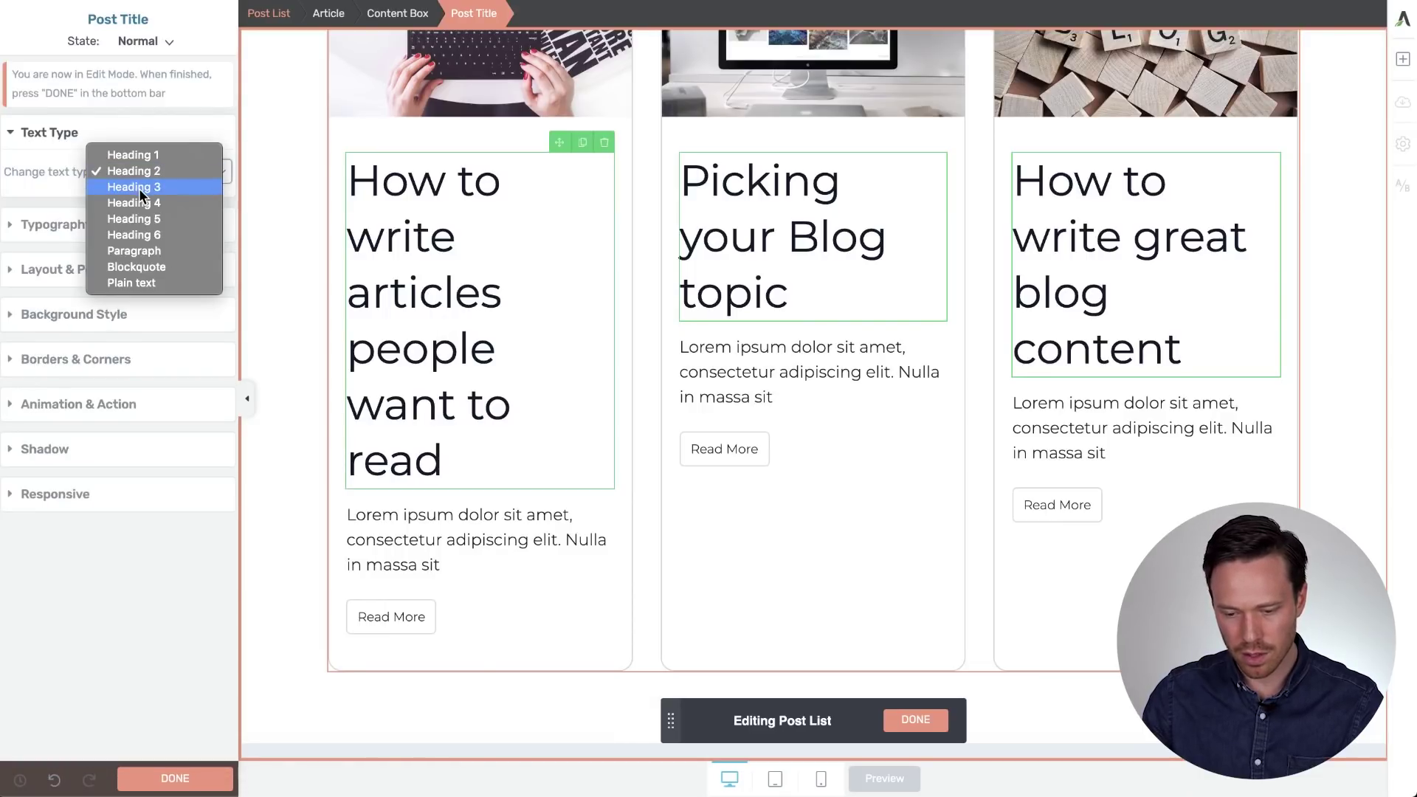
pyautogui.click(136, 188)
# Set the card content box's top and bottom margins to 0 and finish the post list design
pyautogui.scroll(3, 583, 273)
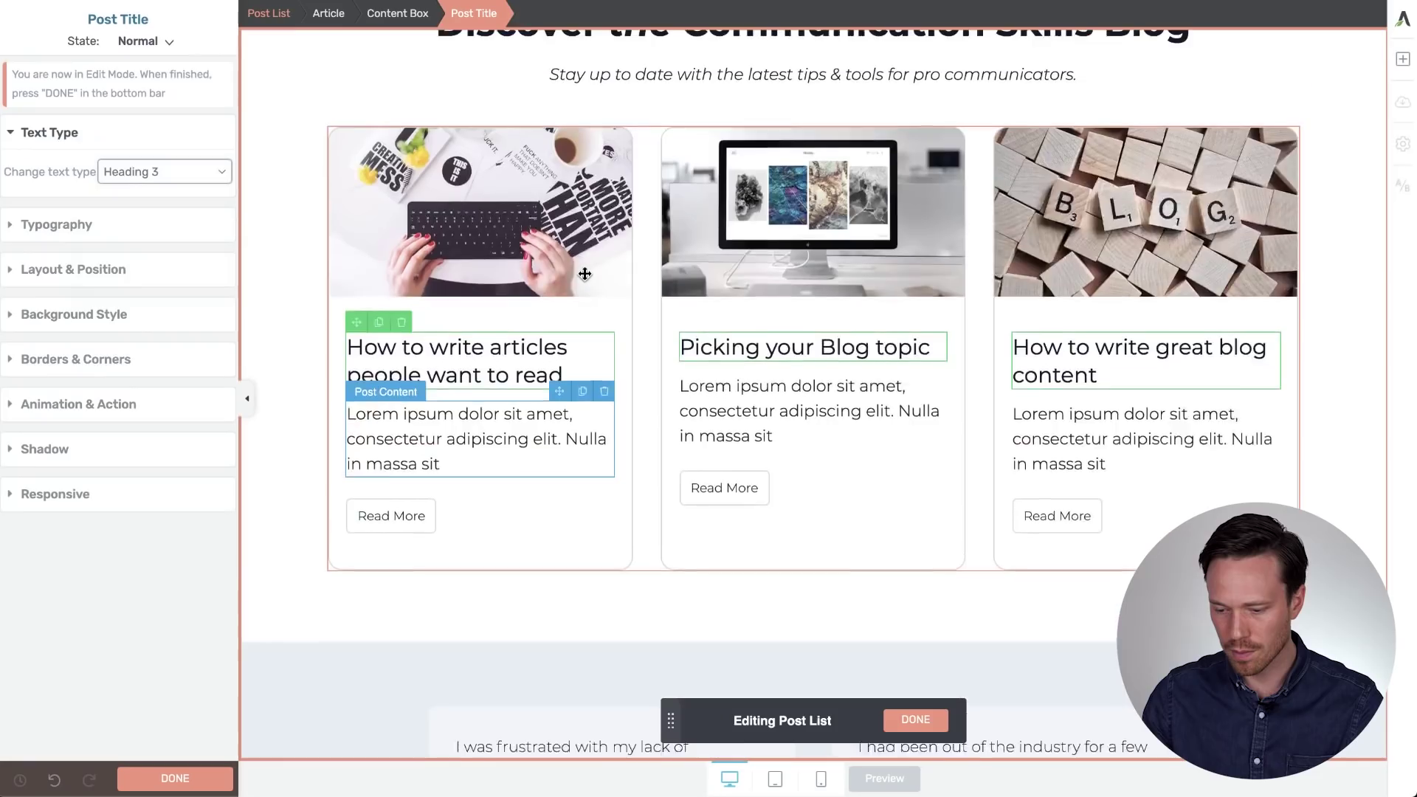
pyautogui.scroll(1, 585, 274)
pyautogui.scroll(3, 679, 369)
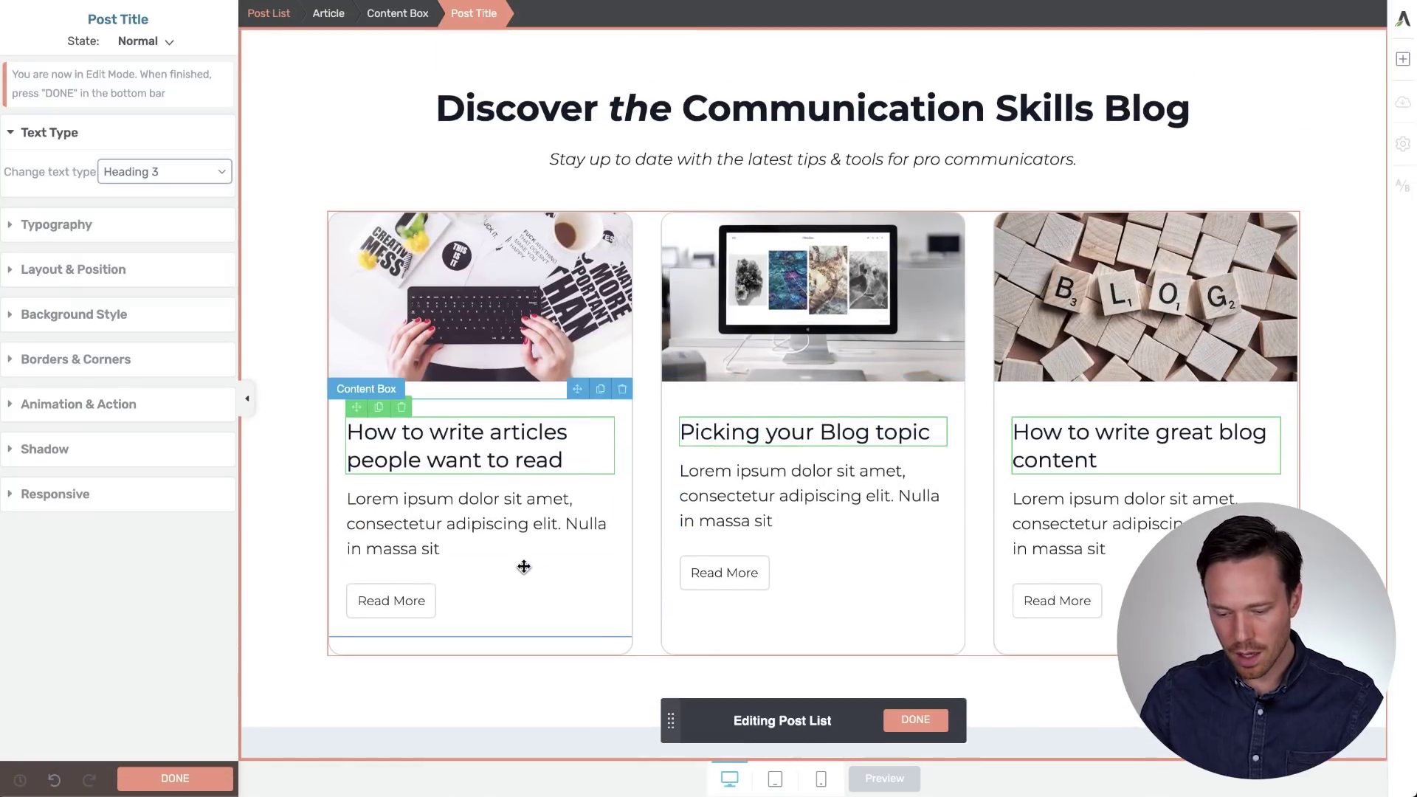
pyautogui.click(396, 18)
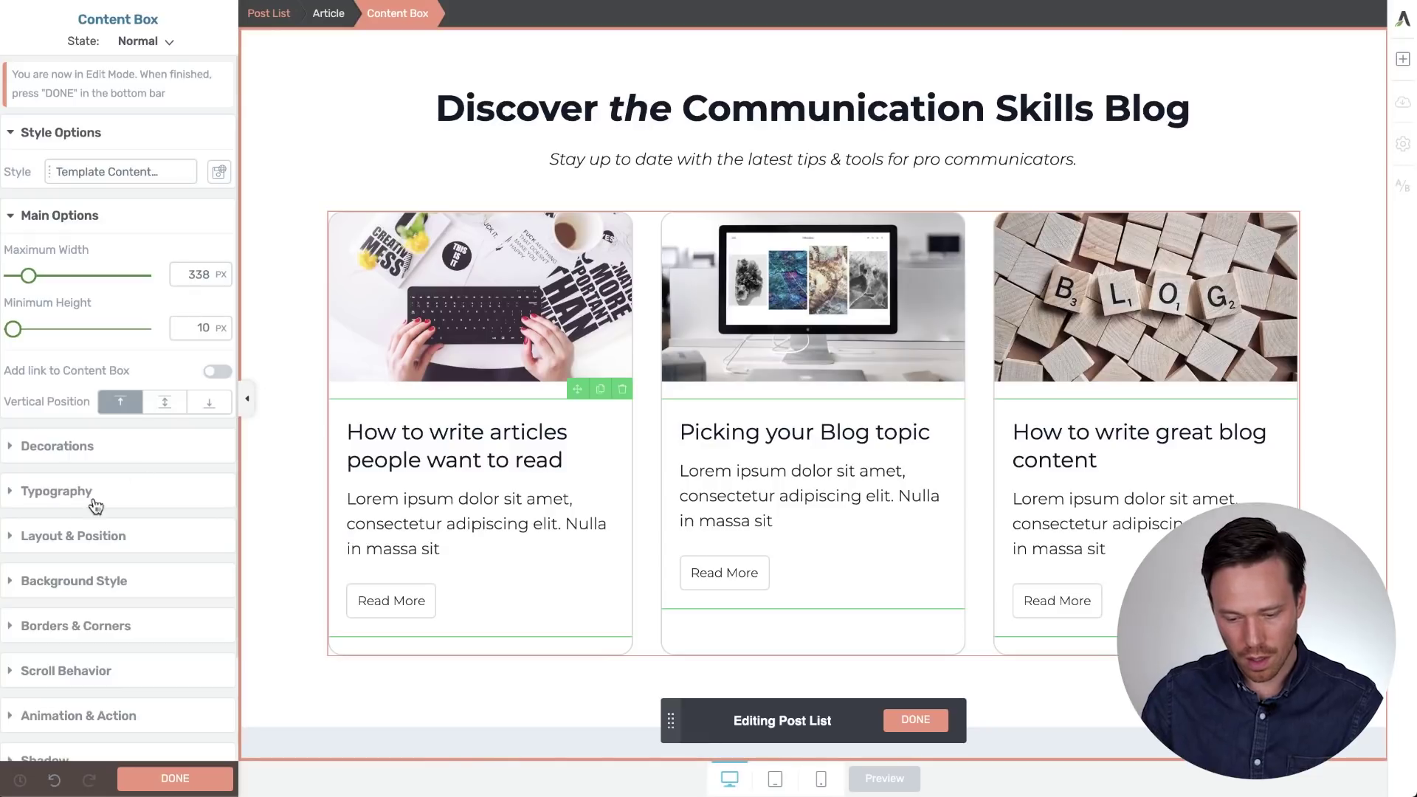
pyautogui.click(62, 535)
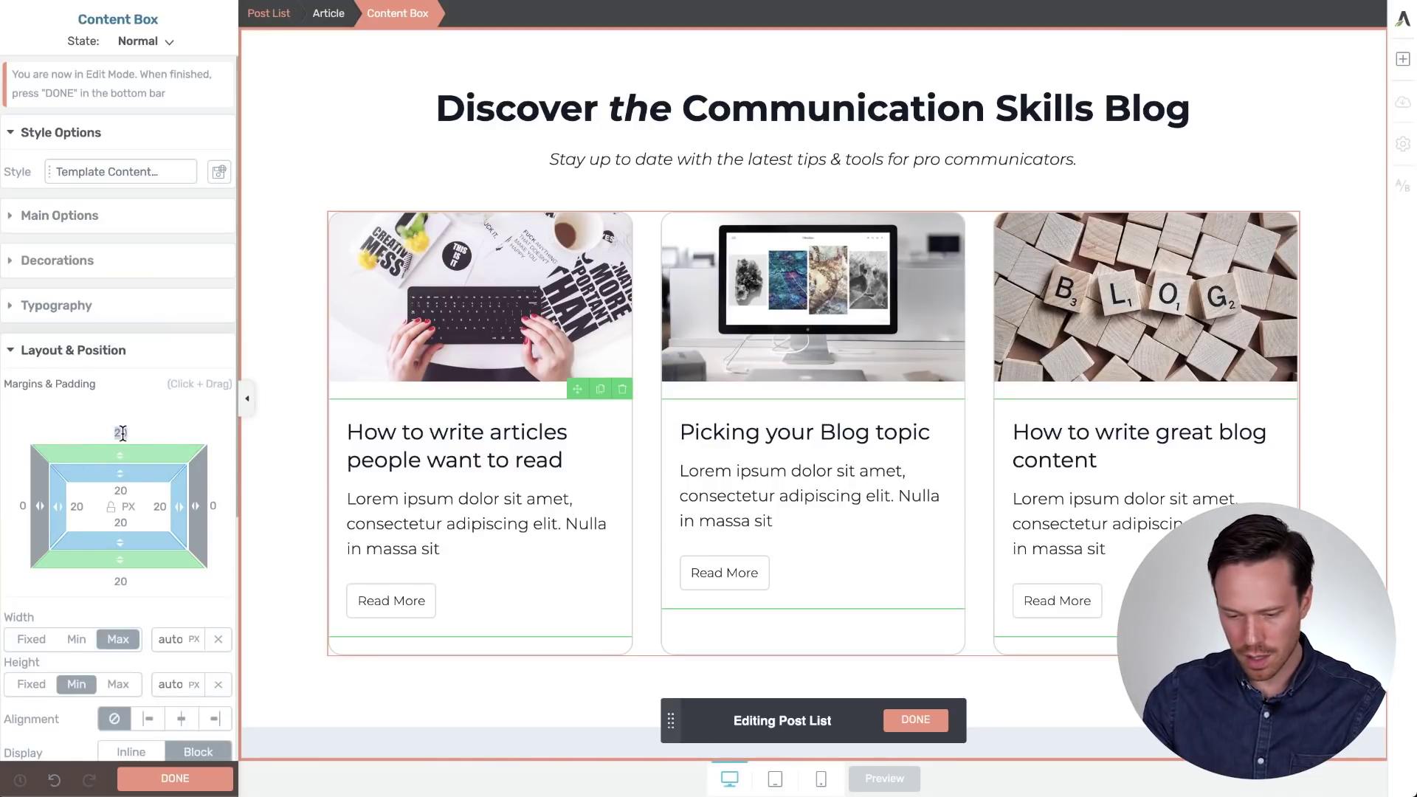
pyautogui.write('0')
pyautogui.press('Return')
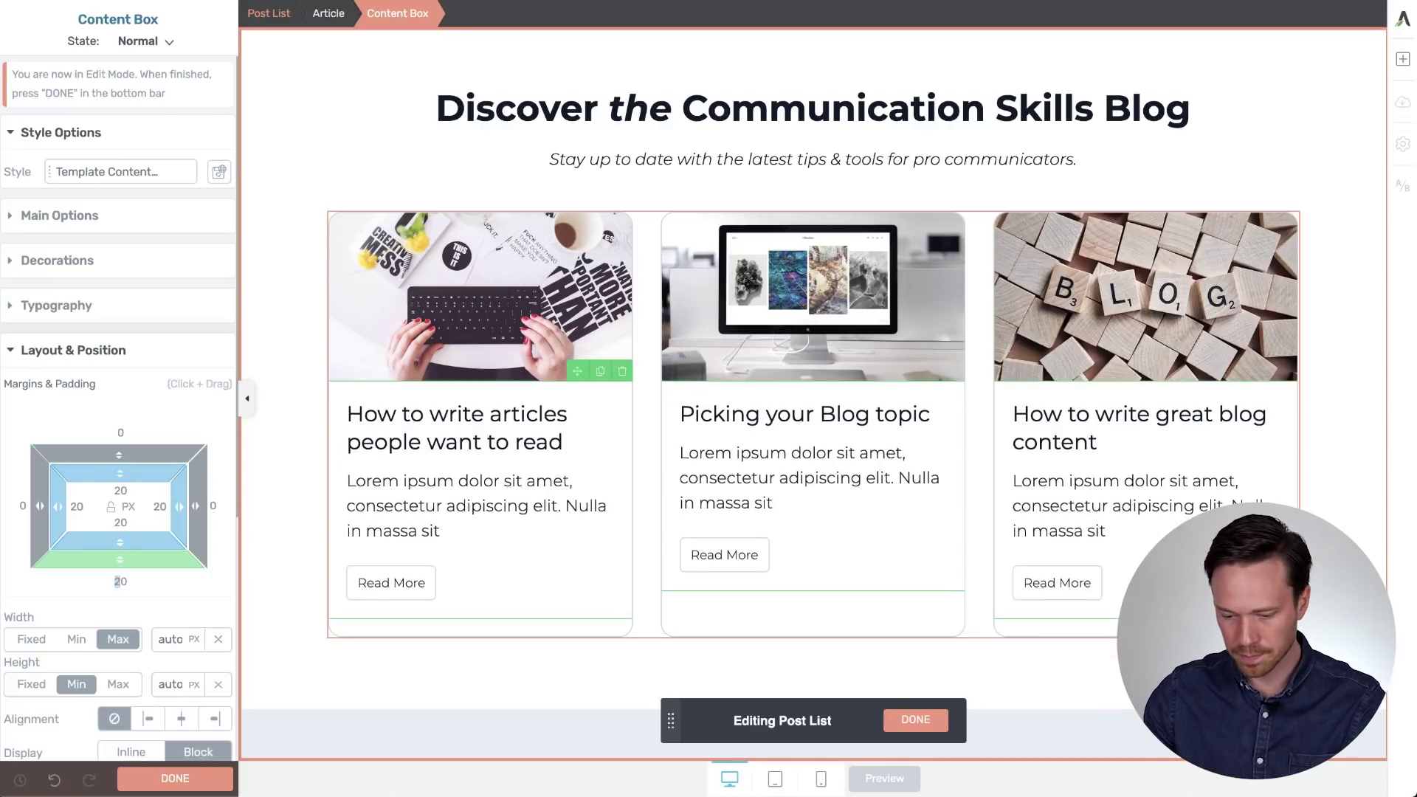
pyautogui.write('0')
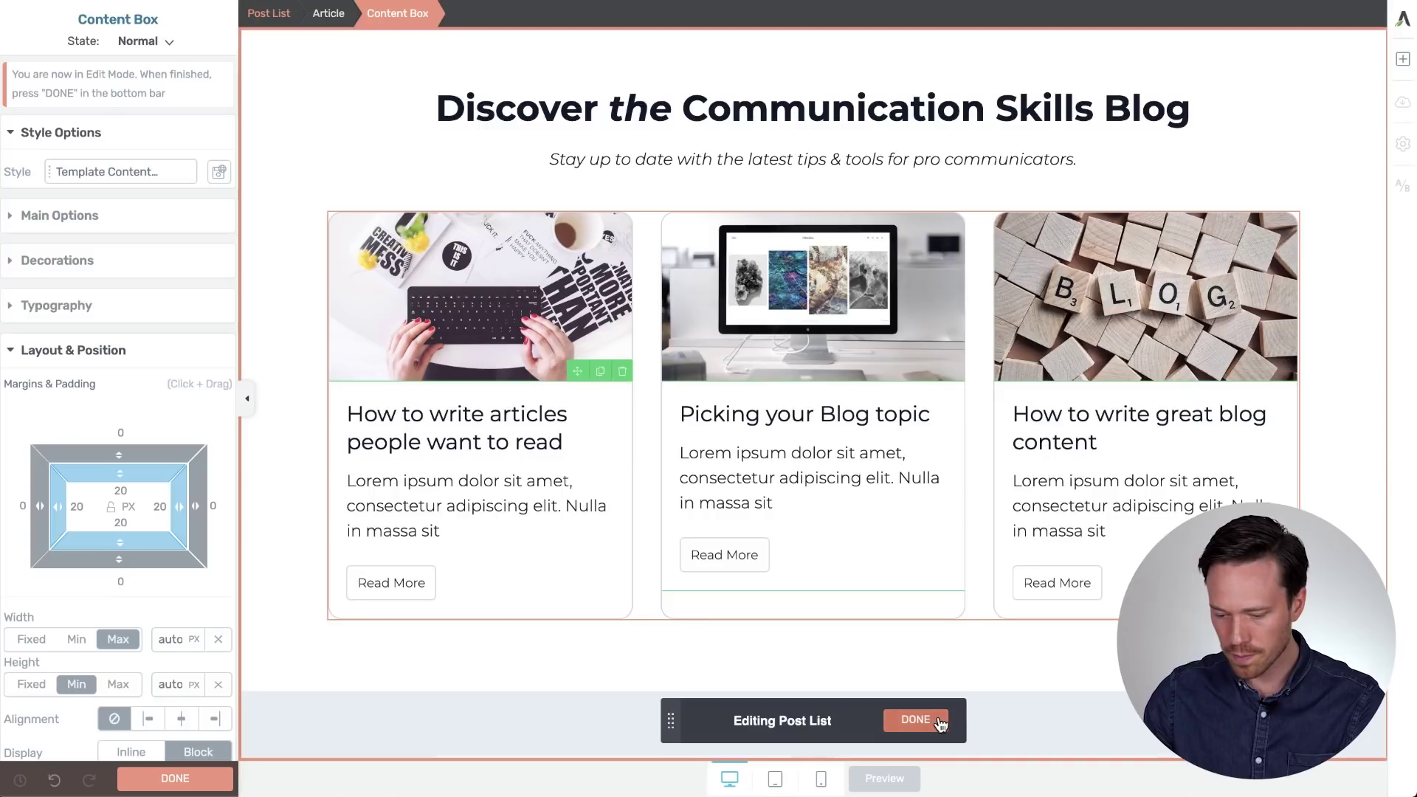
pyautogui.click(915, 719)
# Select the post list and enter its card design editing mode
pyautogui.click(812, 650)
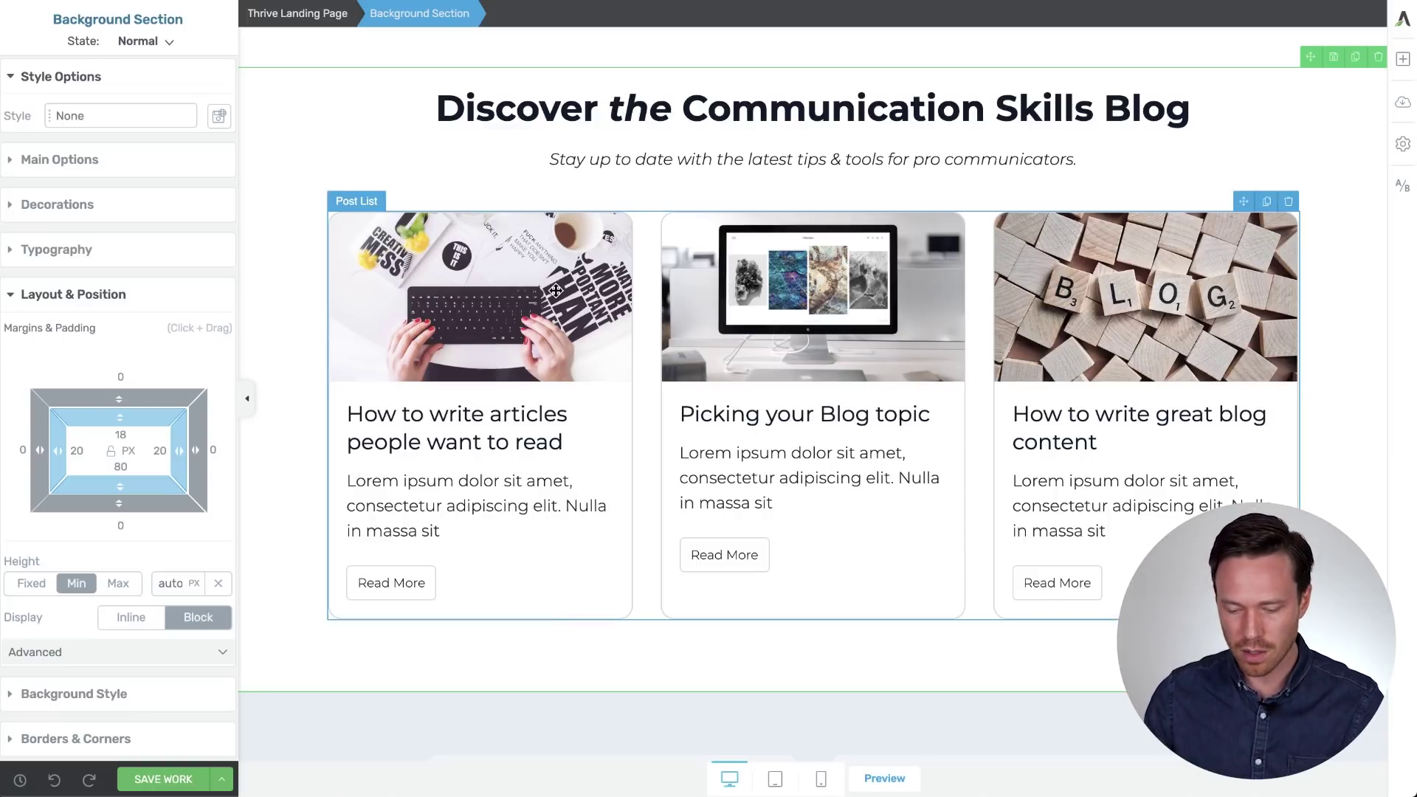
pyautogui.click(426, 585)
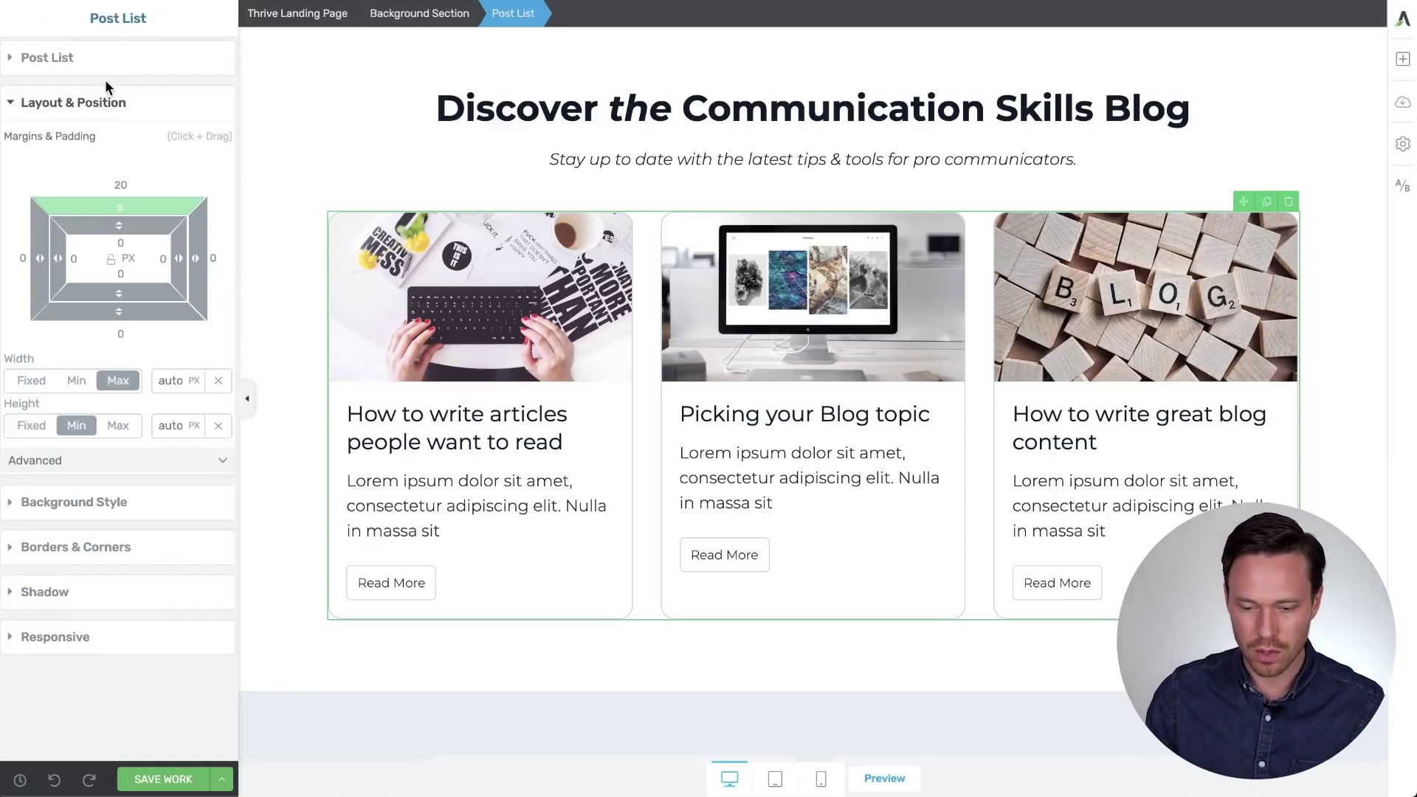
pyautogui.click(81, 66)
pyautogui.click(53, 100)
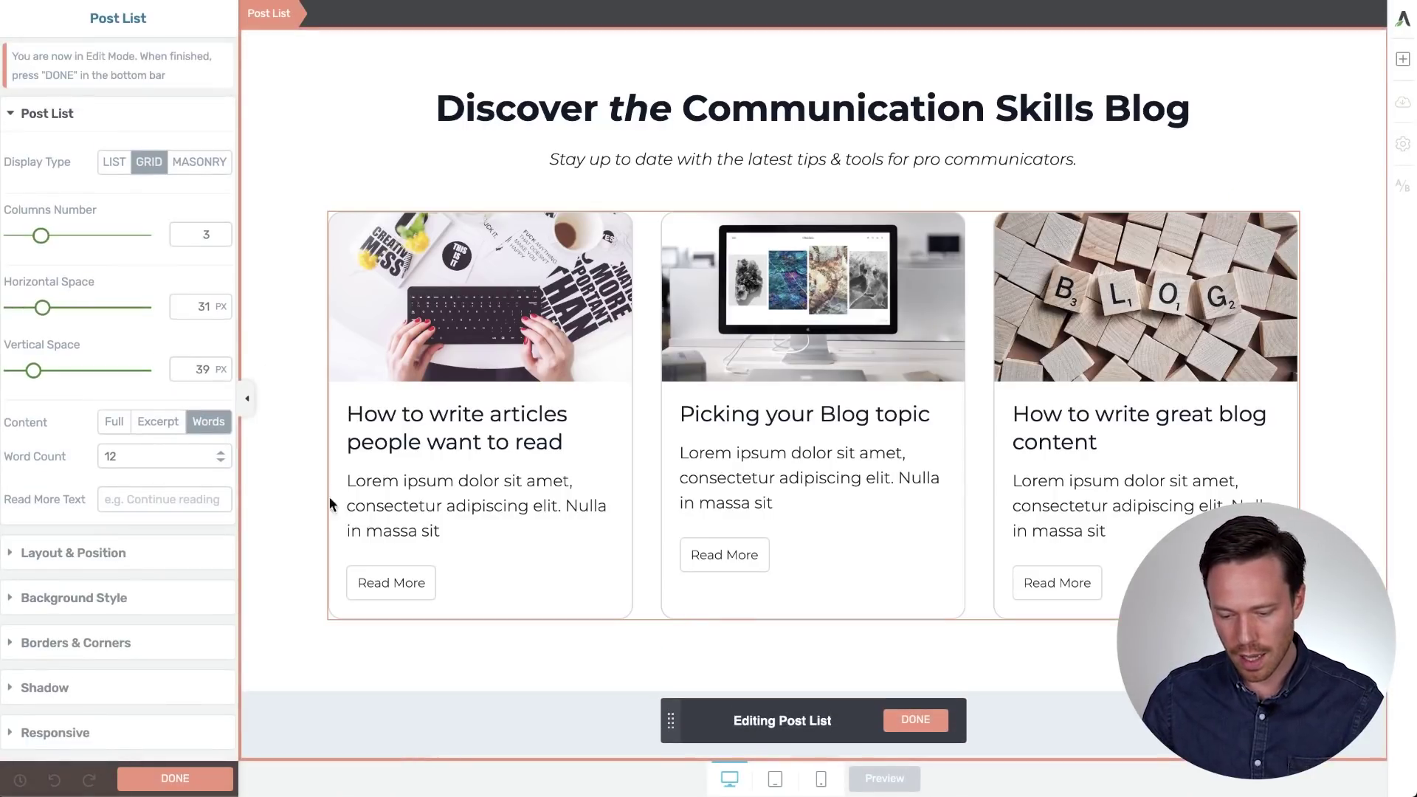
# Give the Read More buttons a solid bright blue (#1c9dfd) background layer
pyautogui.click(358, 583)
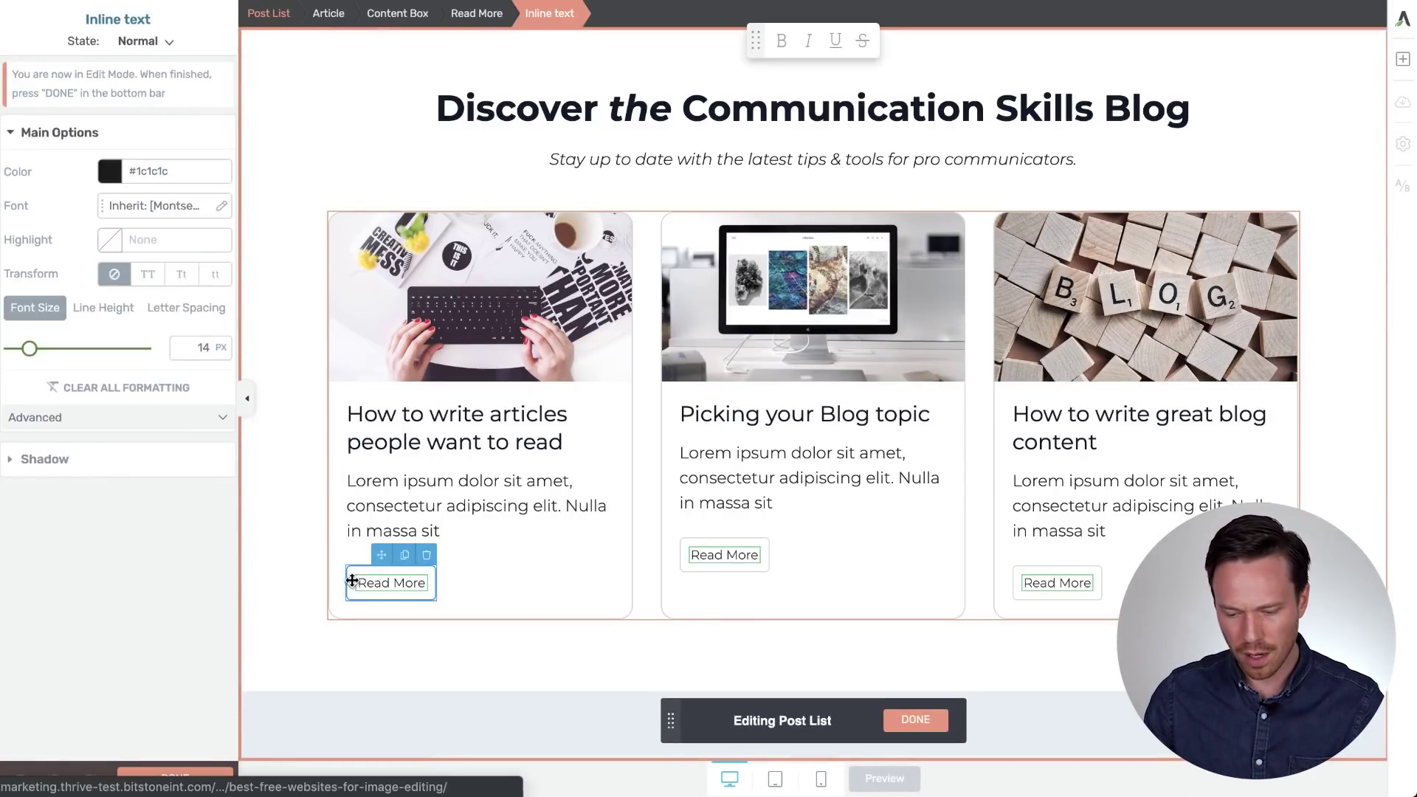
pyautogui.click(354, 578)
pyautogui.click(52, 351)
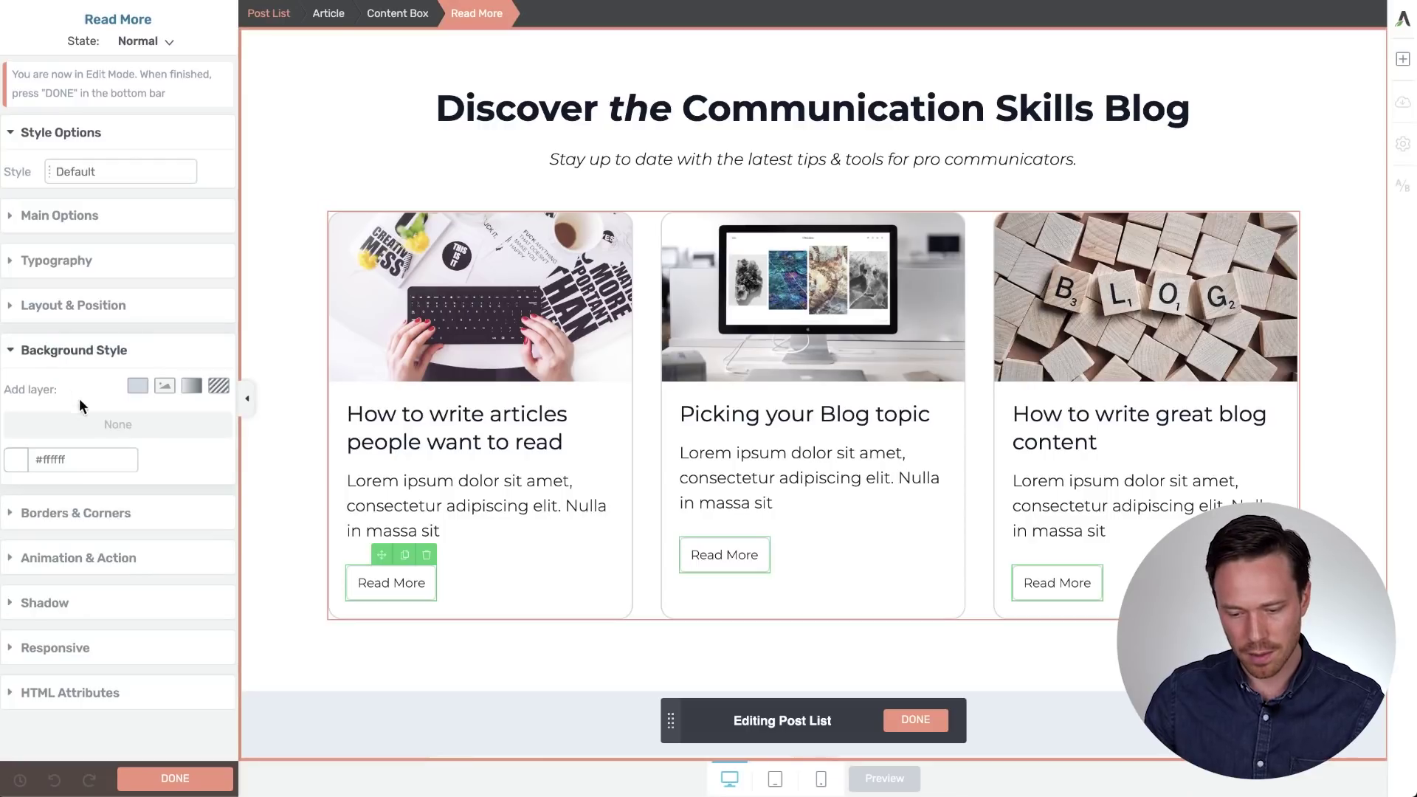
pyautogui.click(138, 387)
pyautogui.click(138, 572)
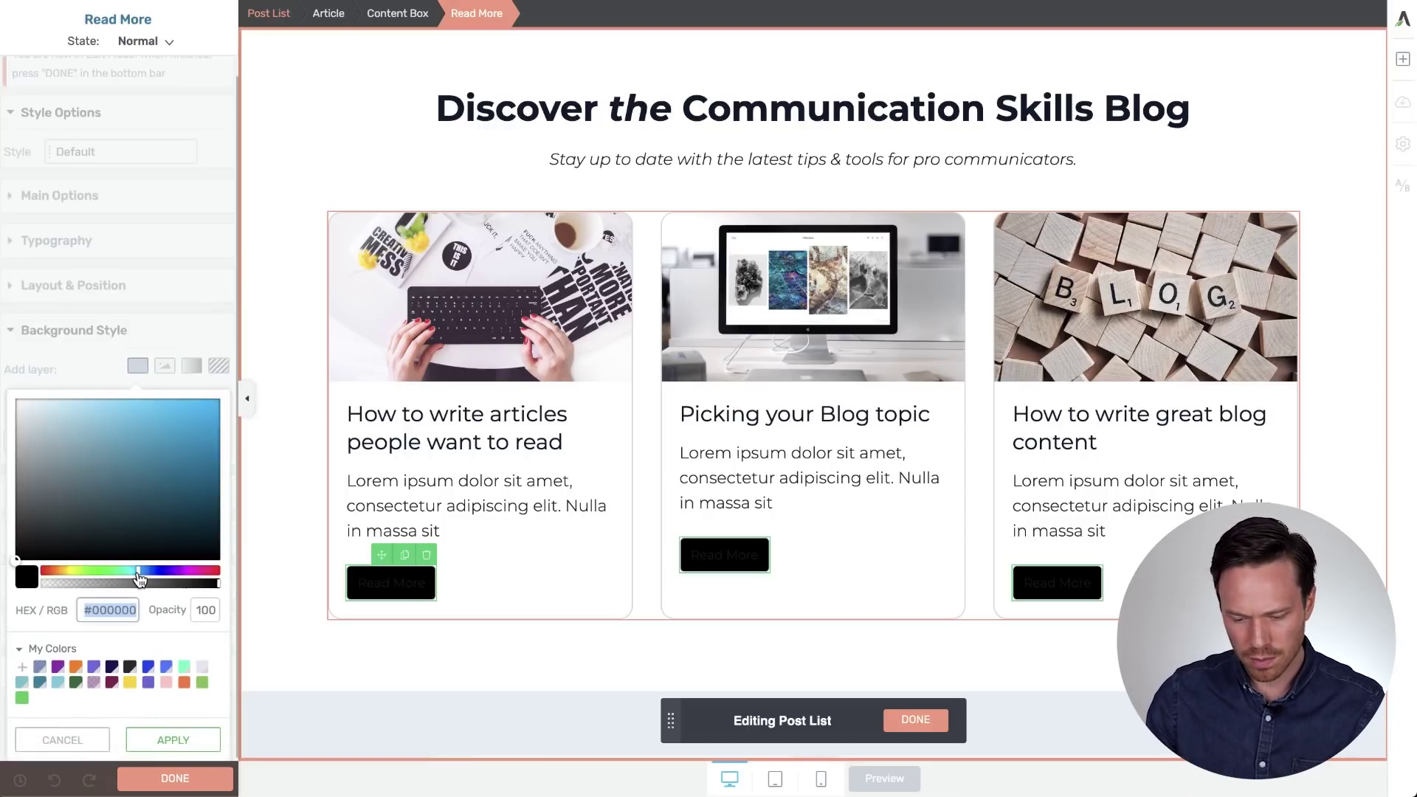
pyautogui.click(142, 574)
pyautogui.click(197, 401)
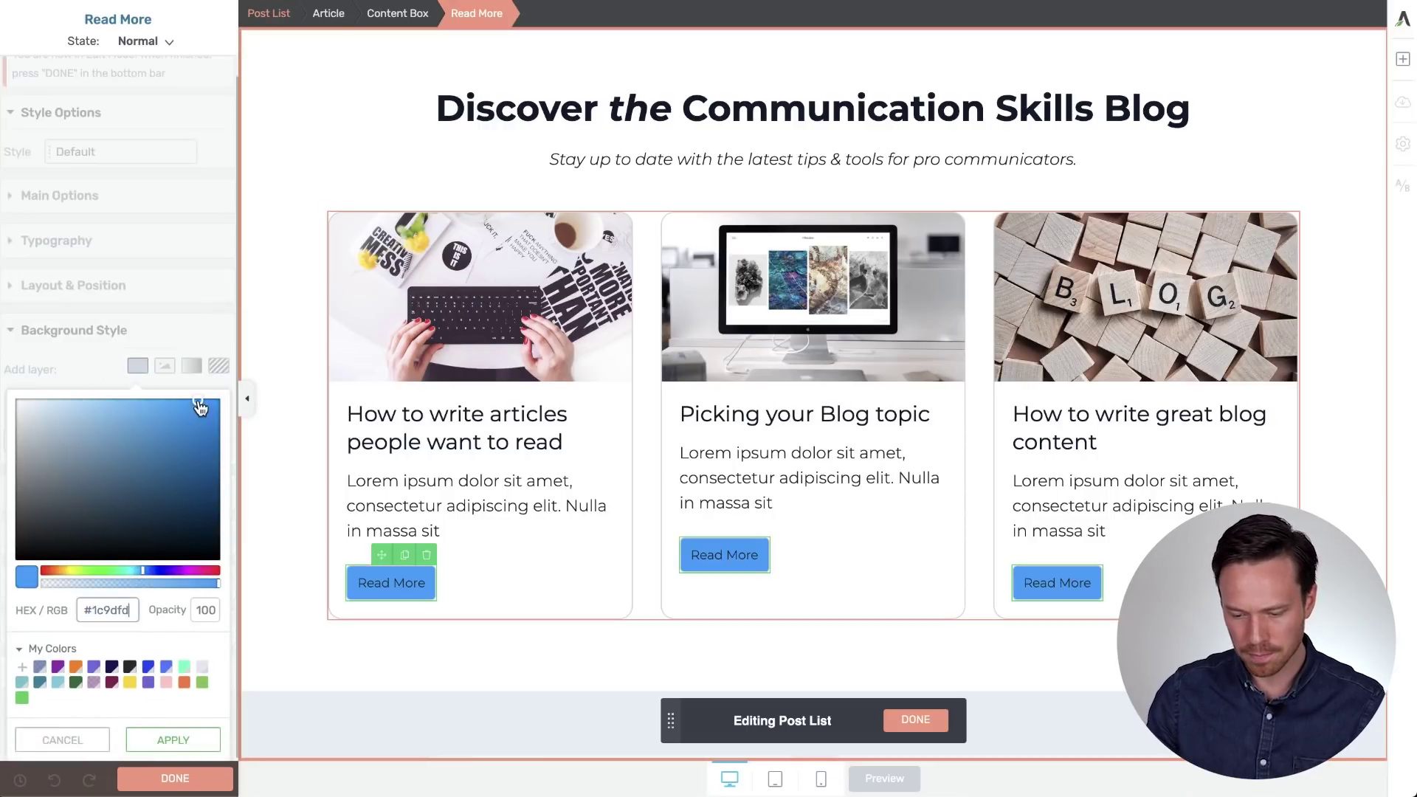
pyautogui.click(172, 739)
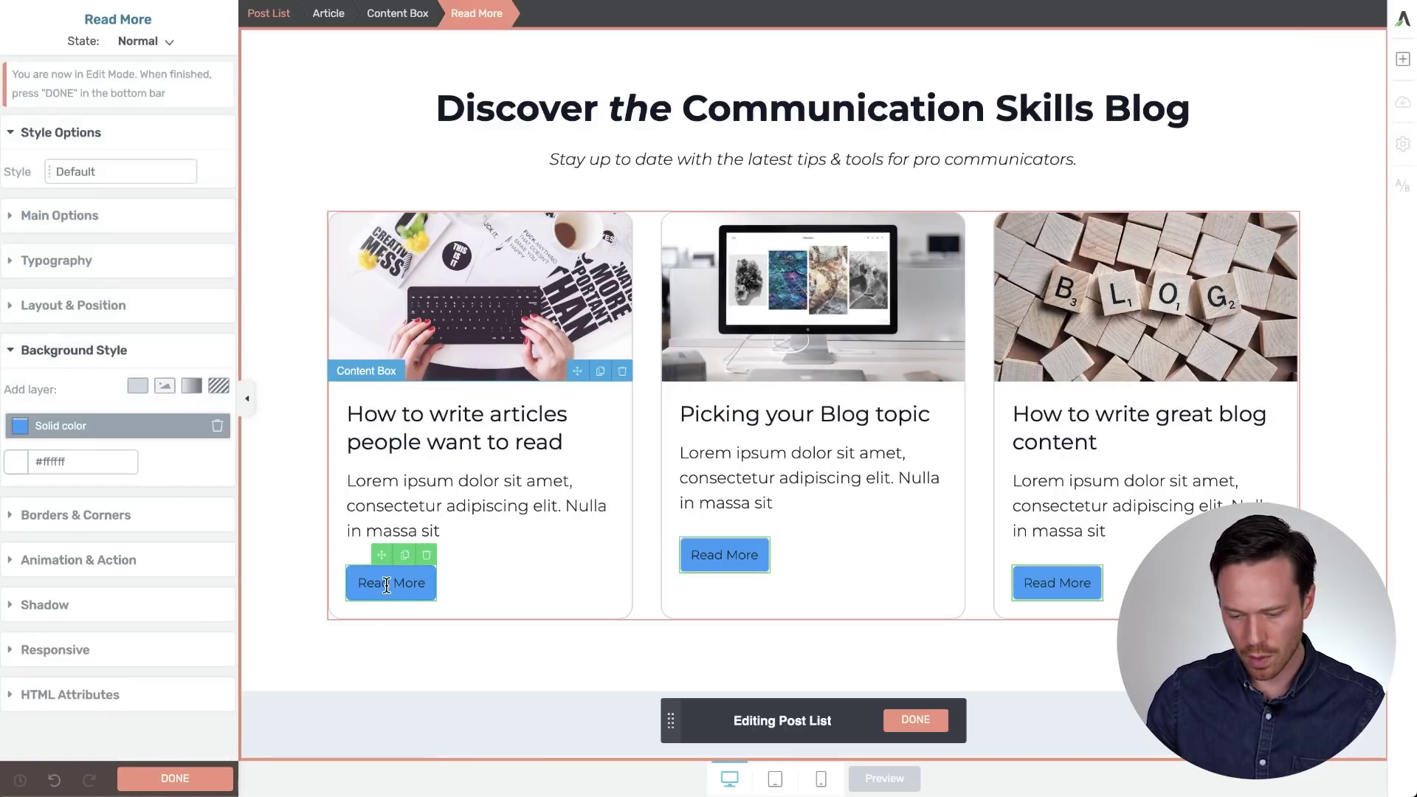
# Set the Read More button label colour to white
pyautogui.click(387, 586)
pyautogui.click(111, 171)
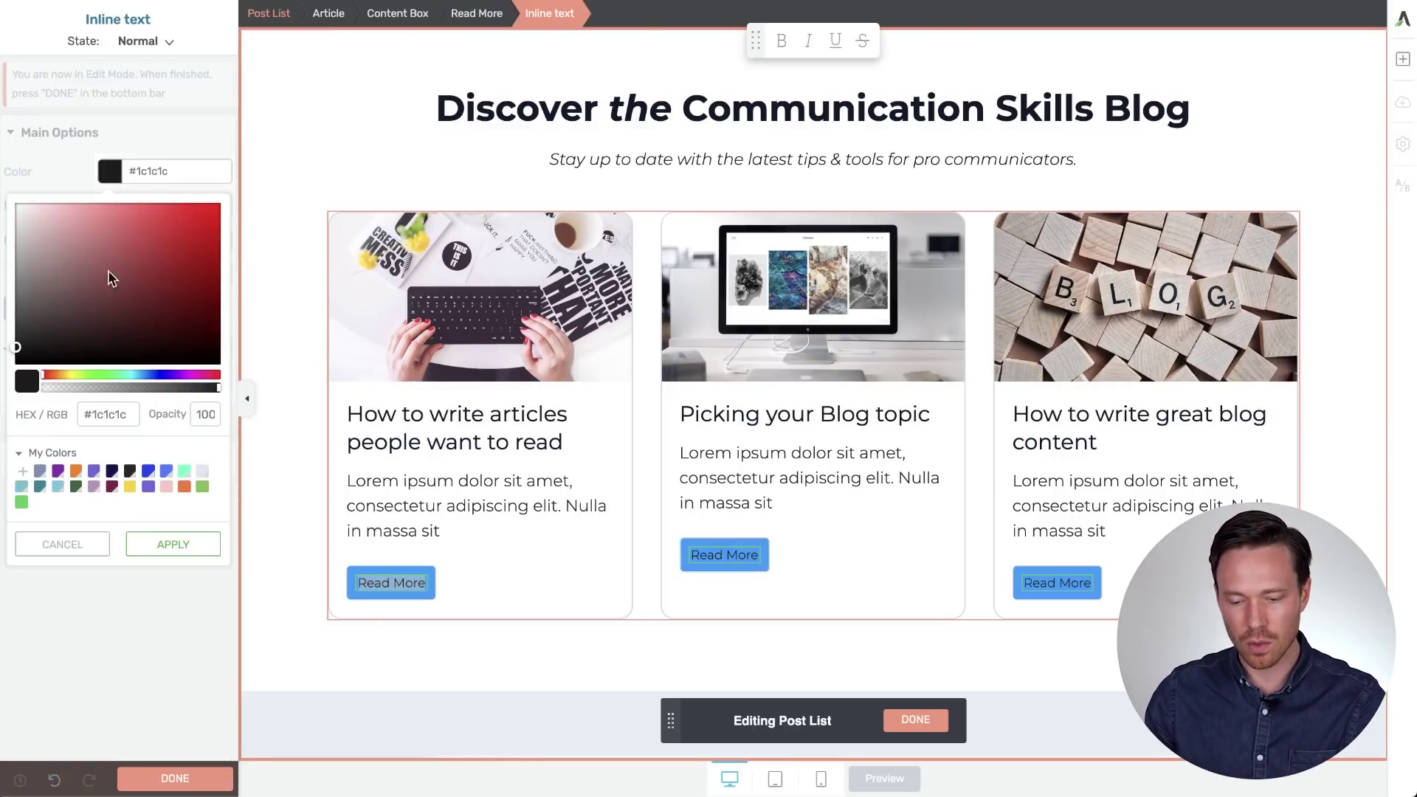
pyautogui.click(102, 414)
pyautogui.write('white')
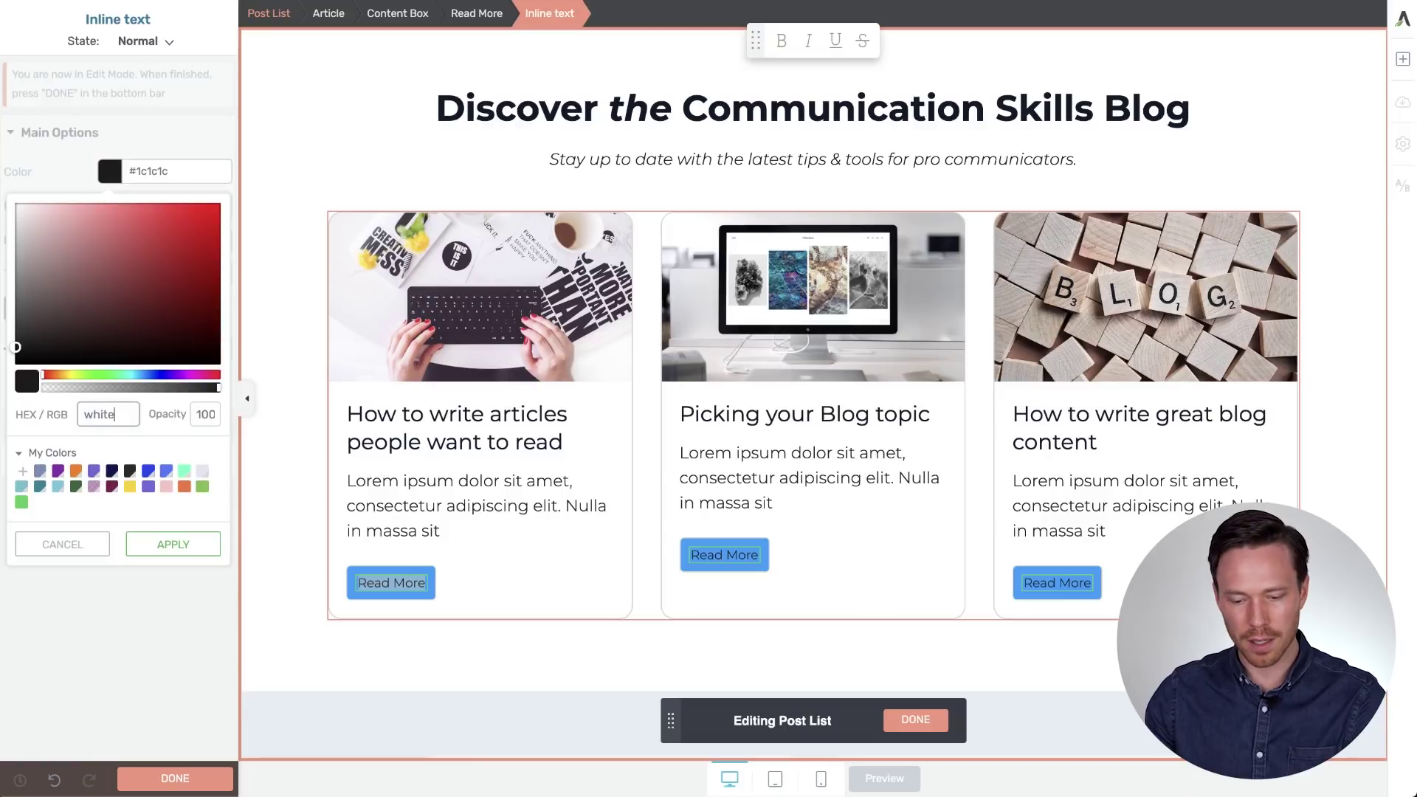
pyautogui.click(204, 549)
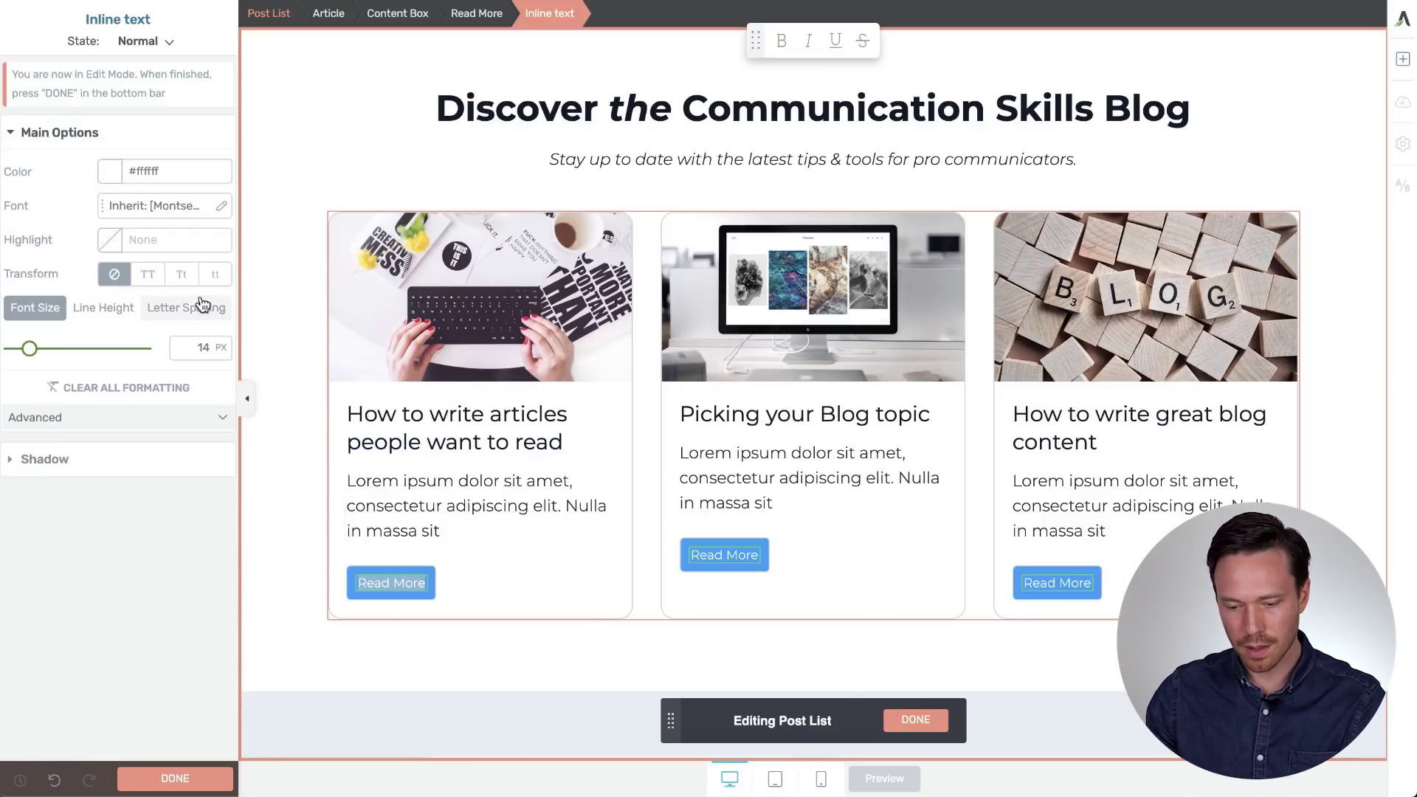
# Reopen the post card design and delete the Read More buttons from the cards
pyautogui.click(913, 719)
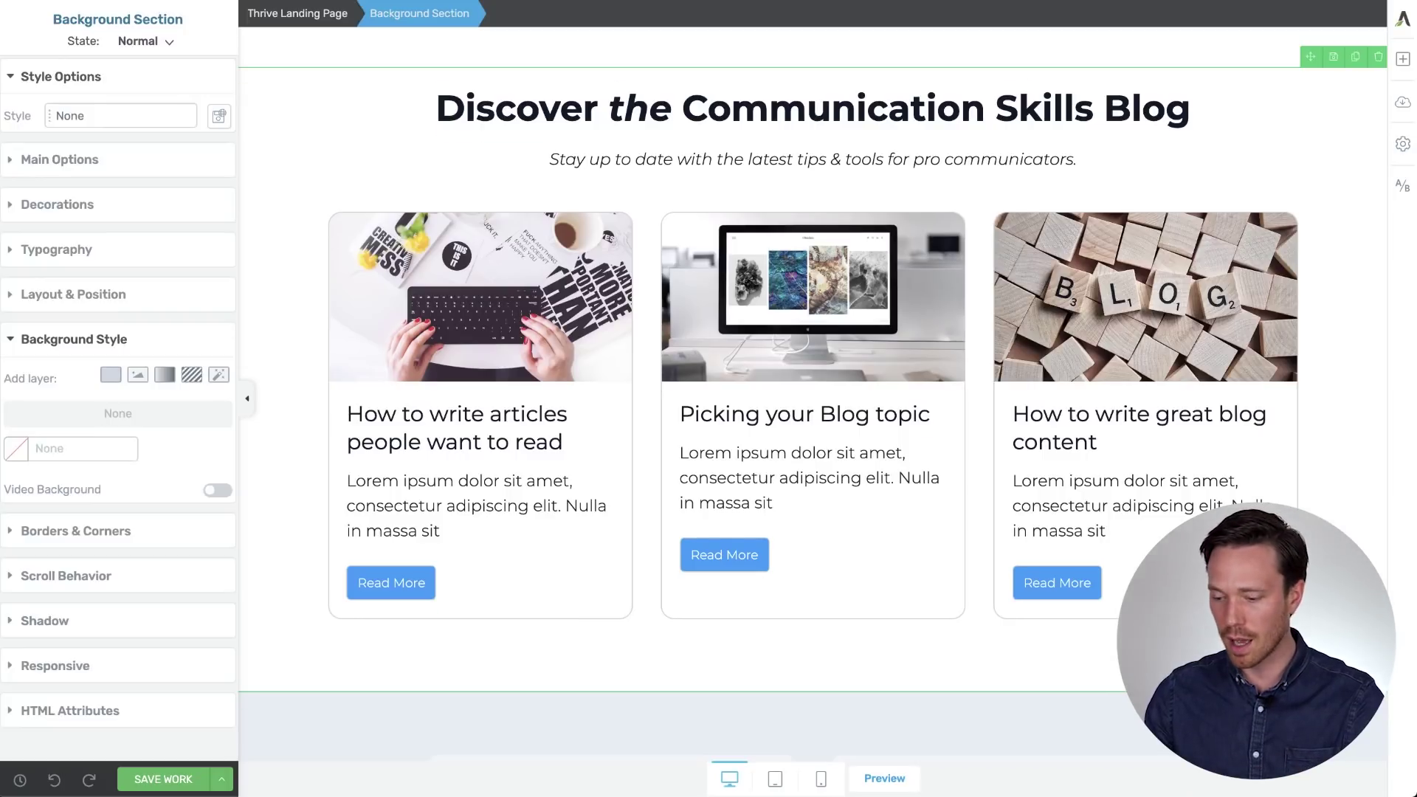
pyautogui.scroll(1, 812, 397)
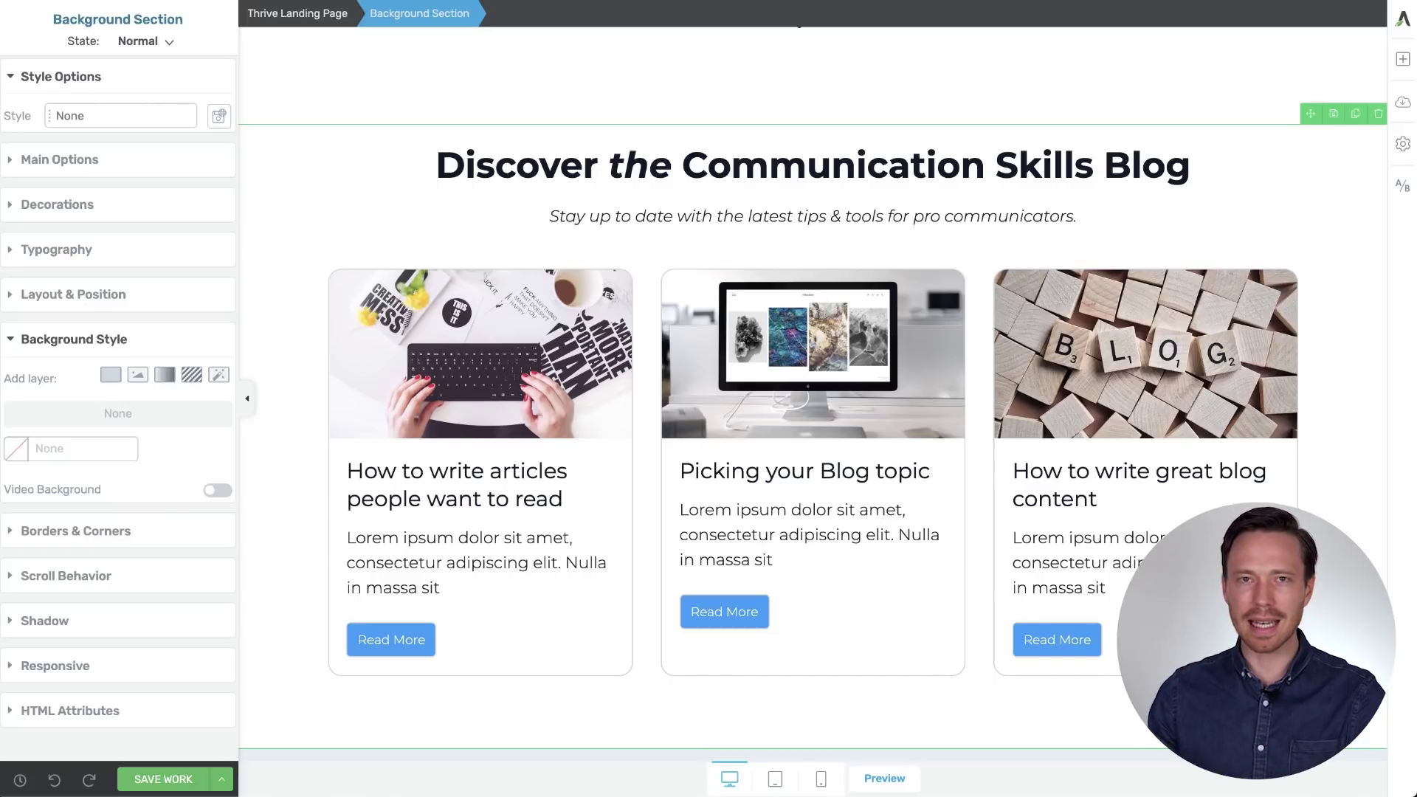
pyautogui.click(759, 570)
pyautogui.click(104, 56)
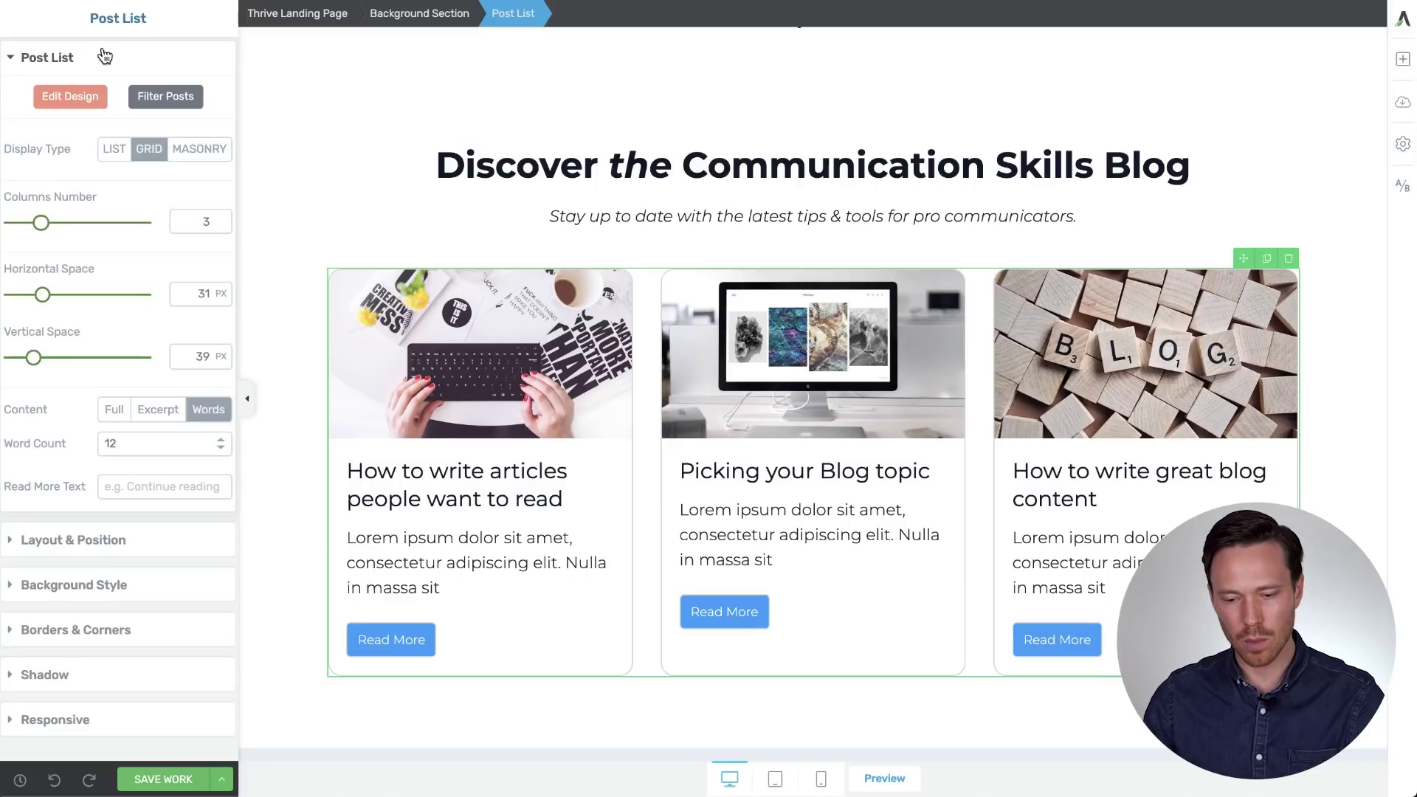
pyautogui.click(78, 96)
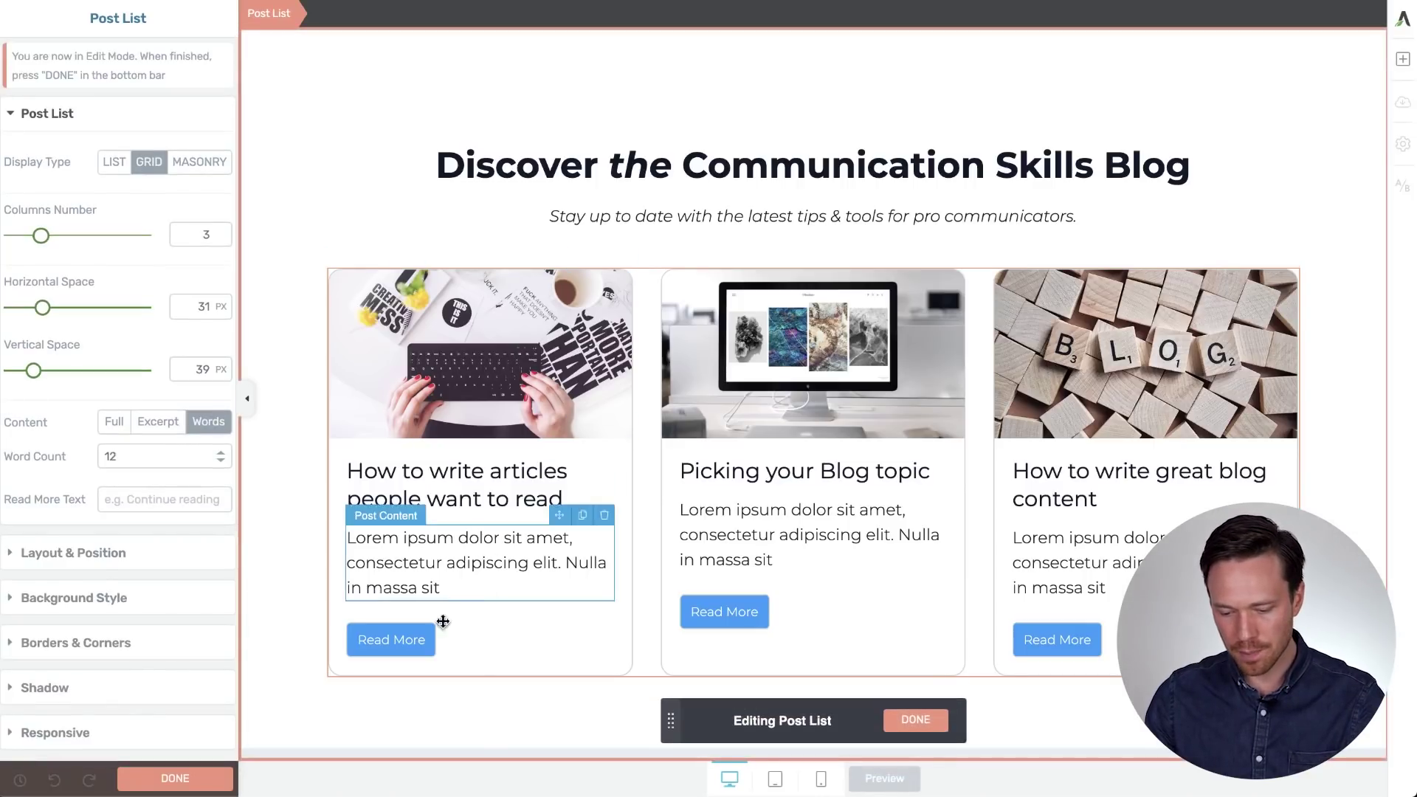
pyautogui.click(384, 629)
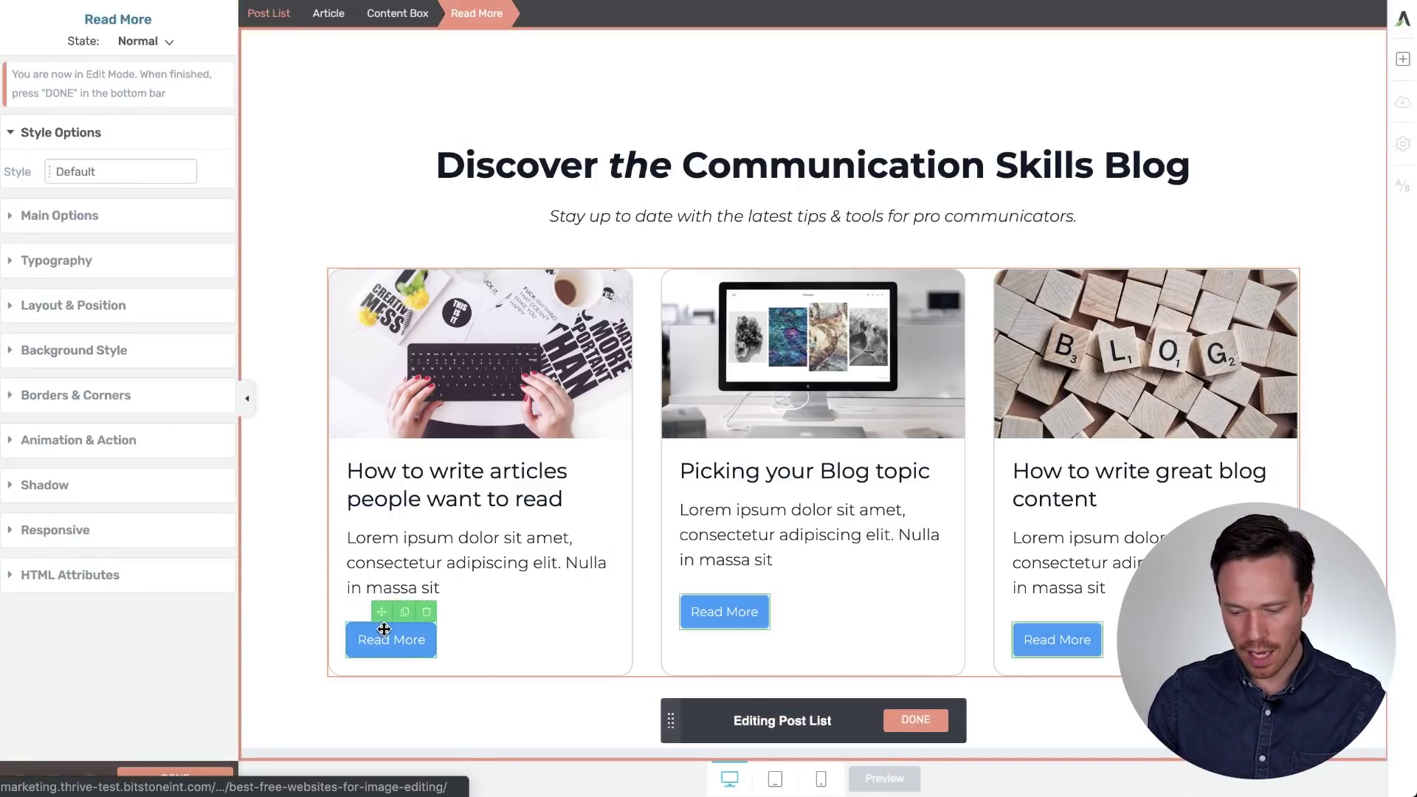
pyautogui.click(431, 617)
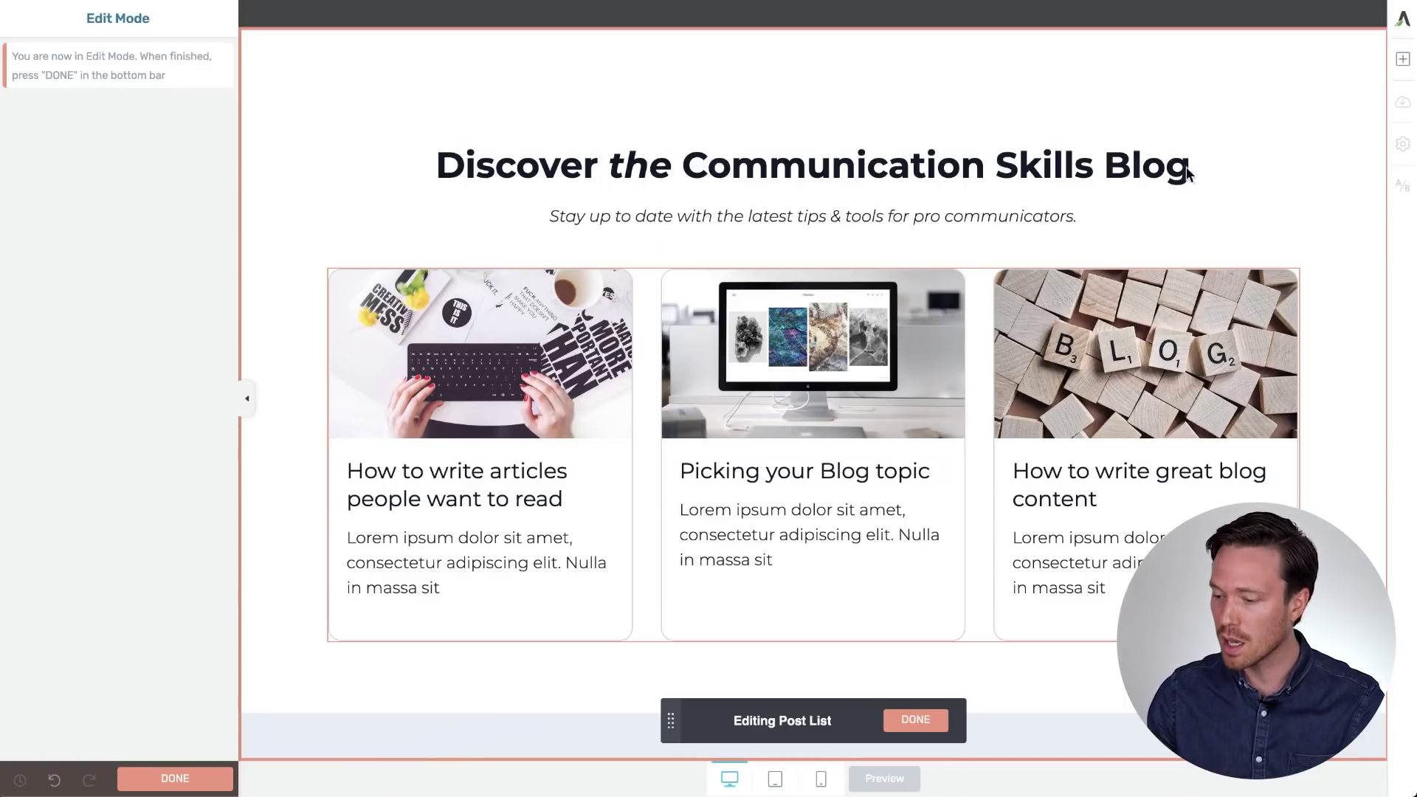
# Drag a new Read More element from the elements panel onto the first post card
pyautogui.click(1403, 61)
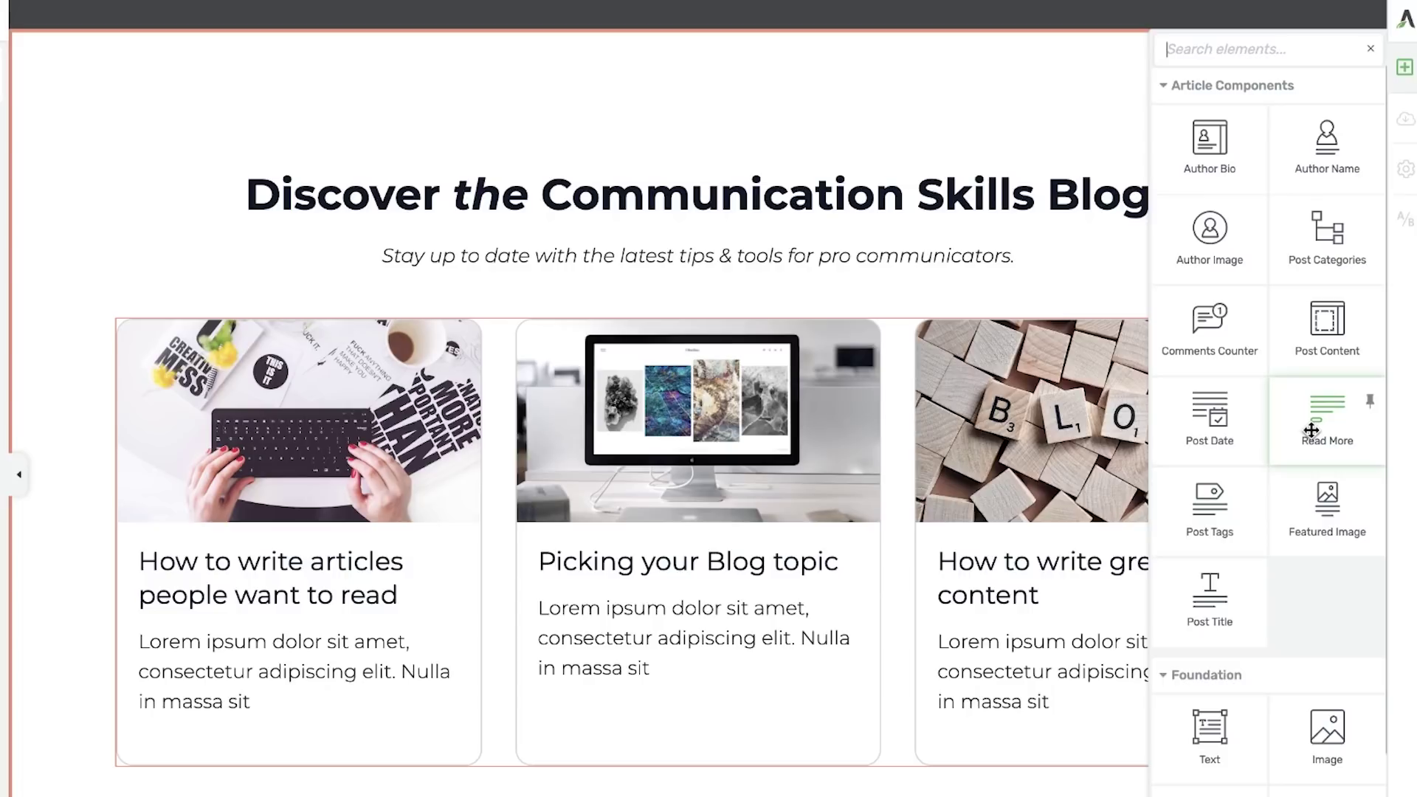
pyautogui.moveTo(1311, 430); pyautogui.dragTo(509, 610)
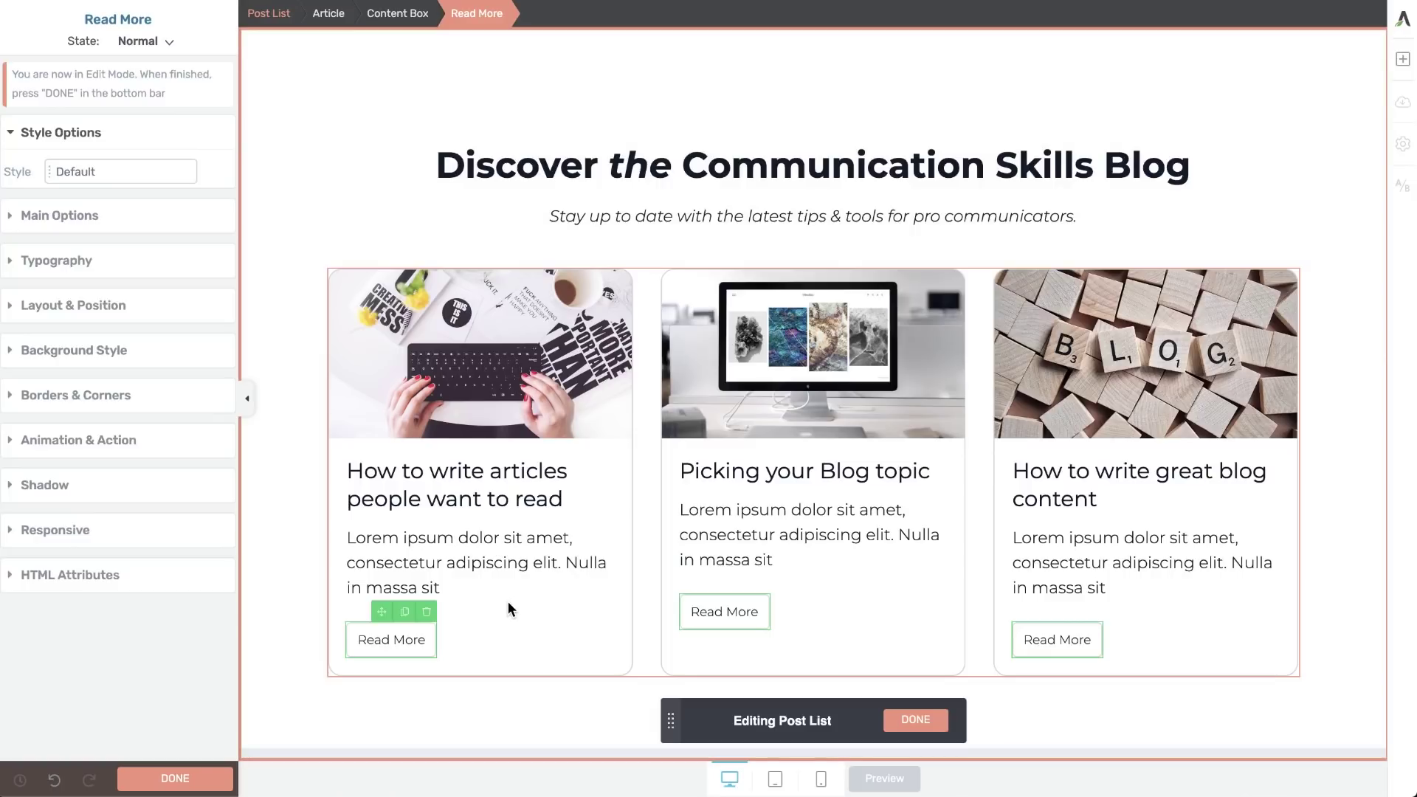
# Add a narrowed Author Image to the cards, placed above the Read More button
pyautogui.click(1402, 59)
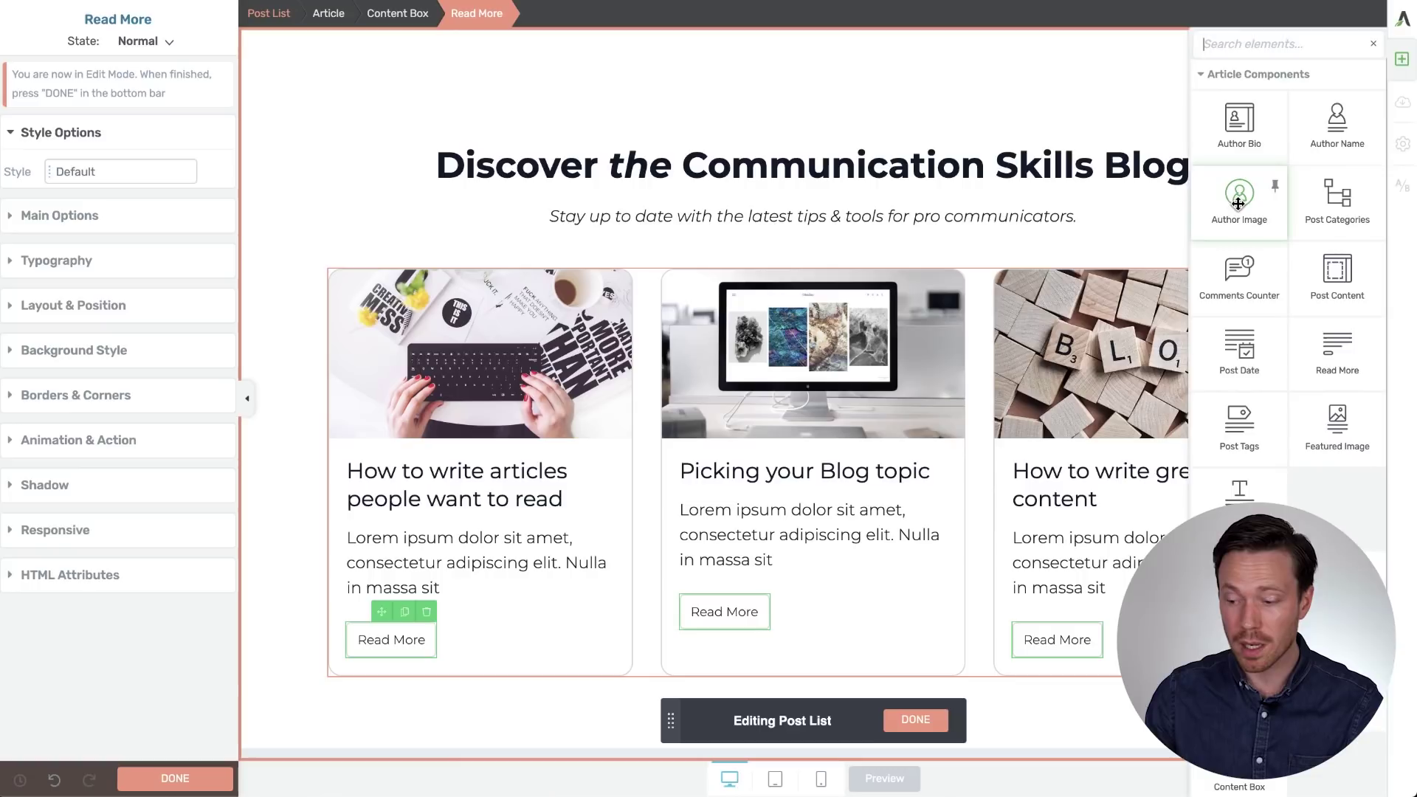
pyautogui.moveTo(1245, 194); pyautogui.dragTo(494, 641)
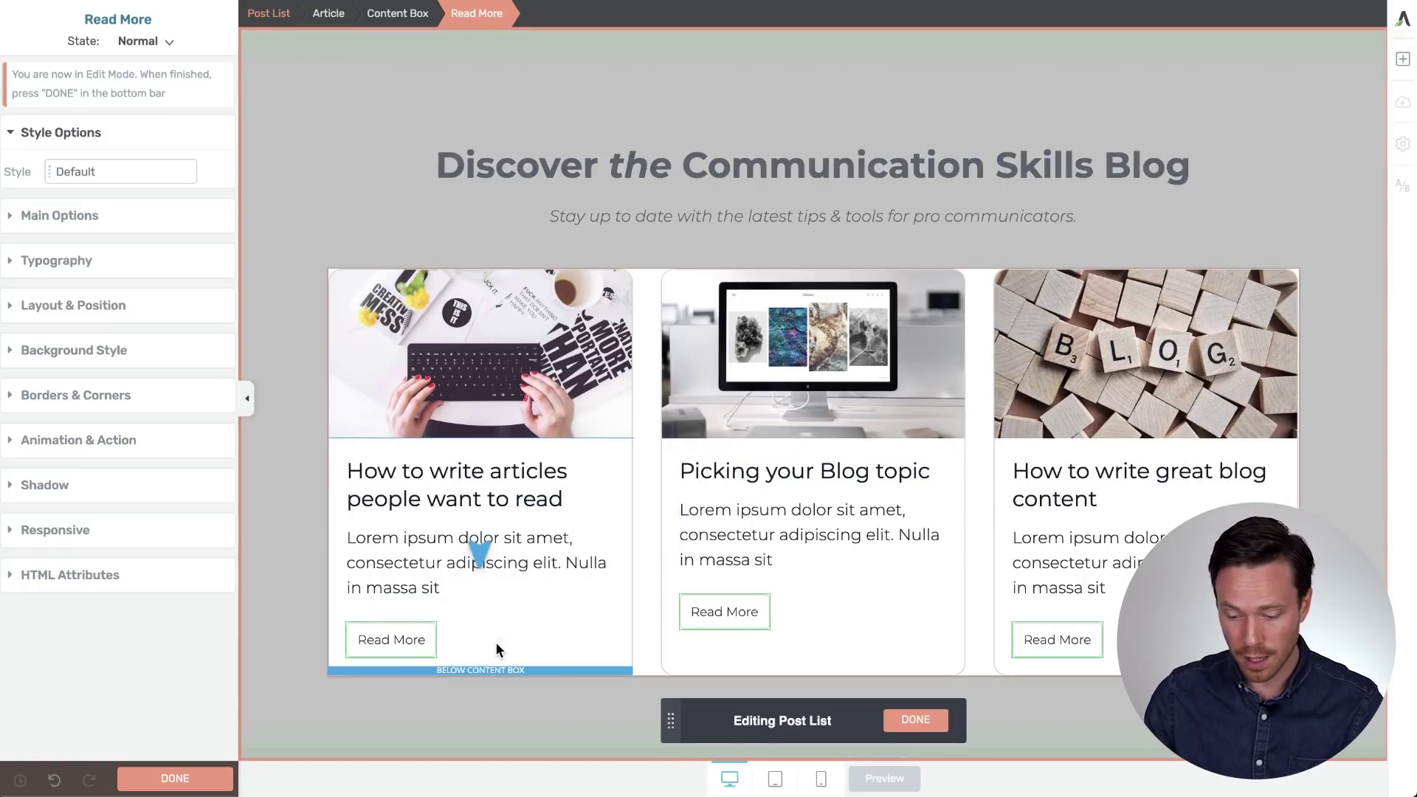
pyautogui.scroll(-3, 496, 644)
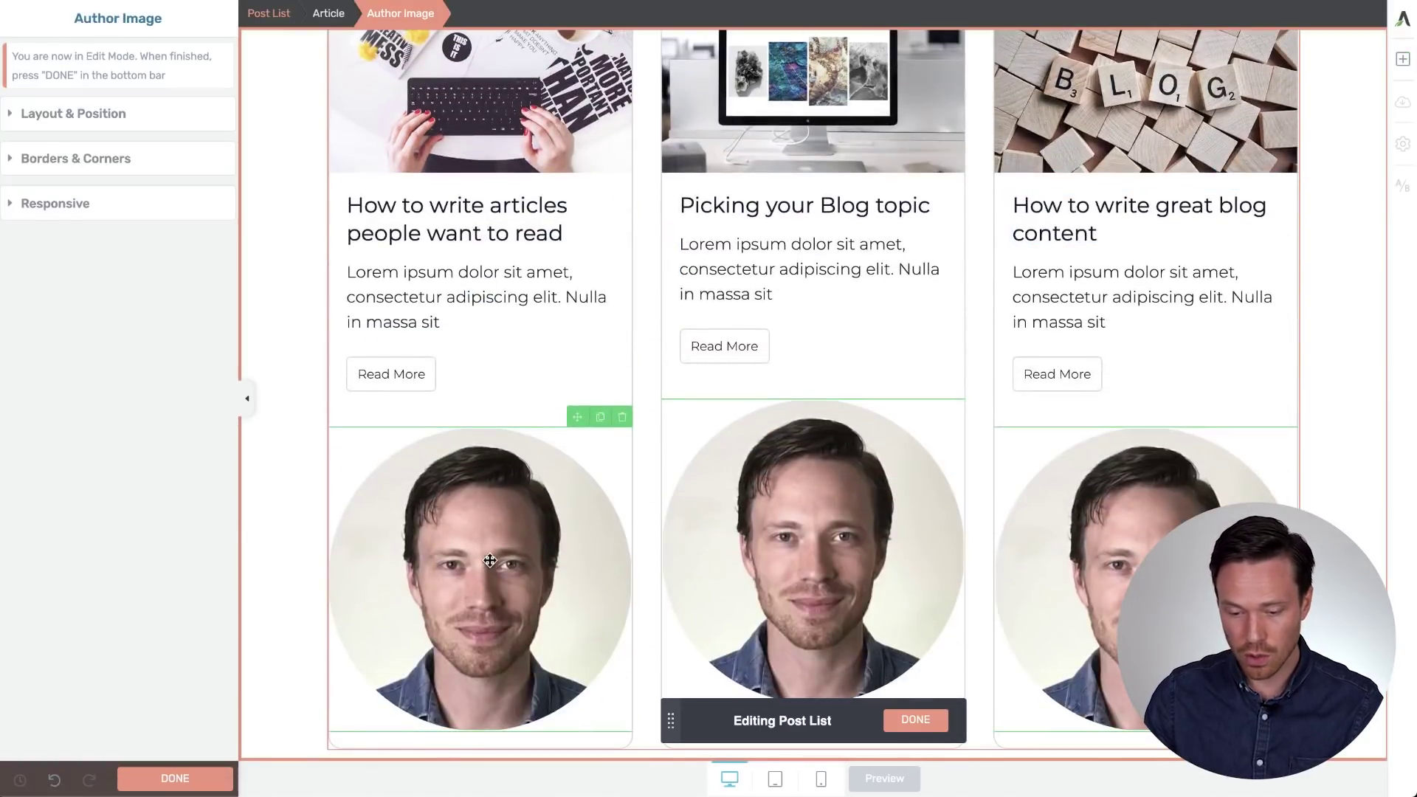
pyautogui.click(64, 114)
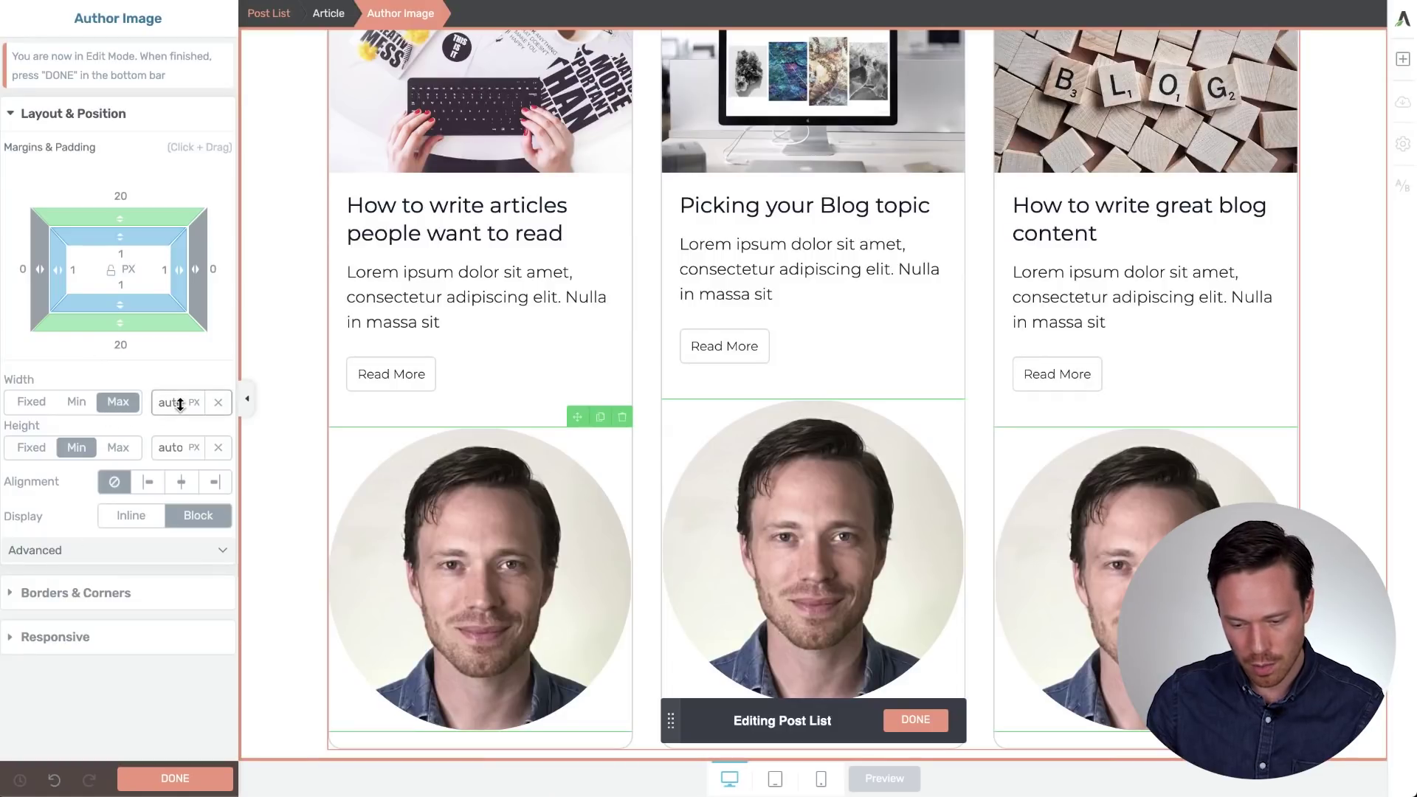
pyautogui.moveTo(180, 404); pyautogui.dragTo(171, 677)
pyautogui.moveTo(338, 417); pyautogui.dragTo(372, 357)
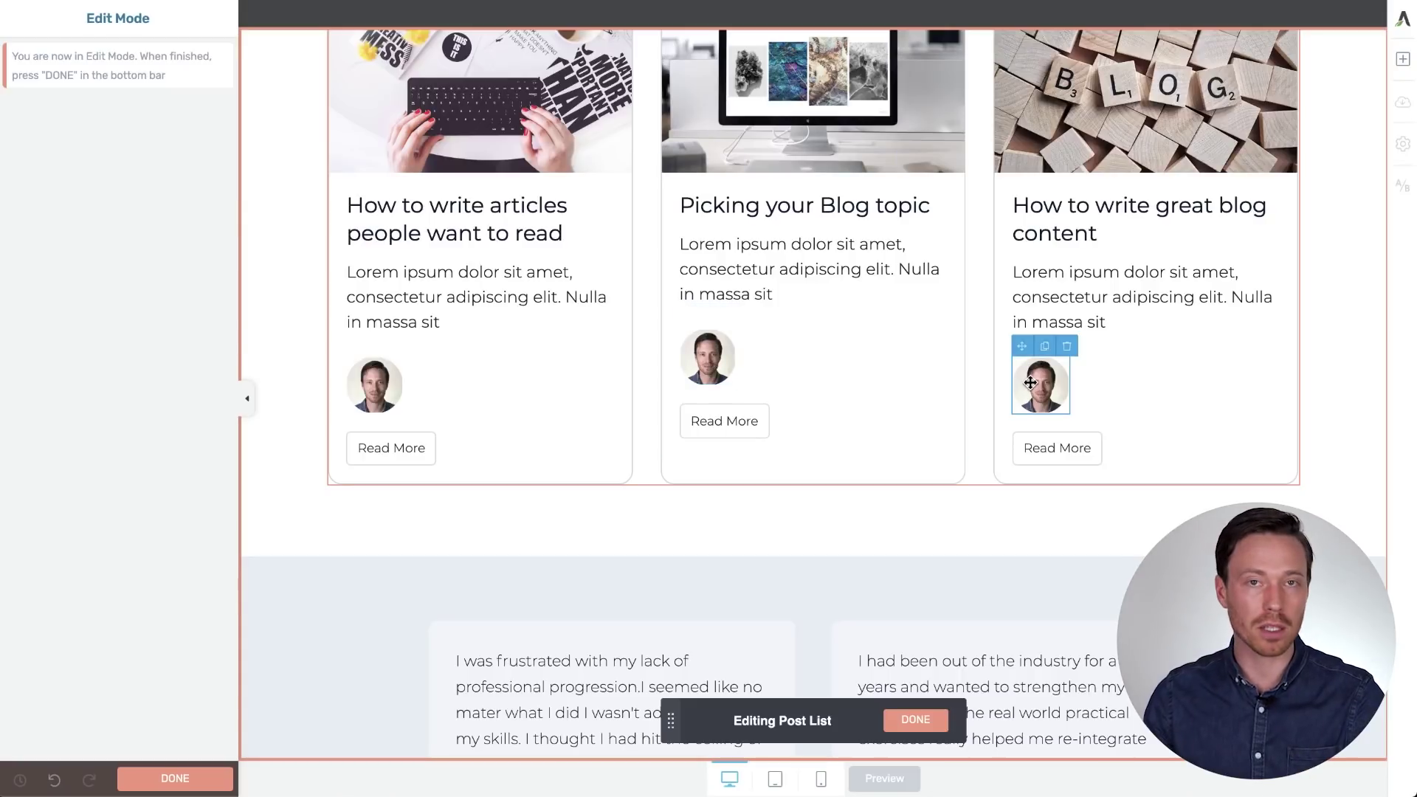
pyautogui.scroll(2, 1030, 383)
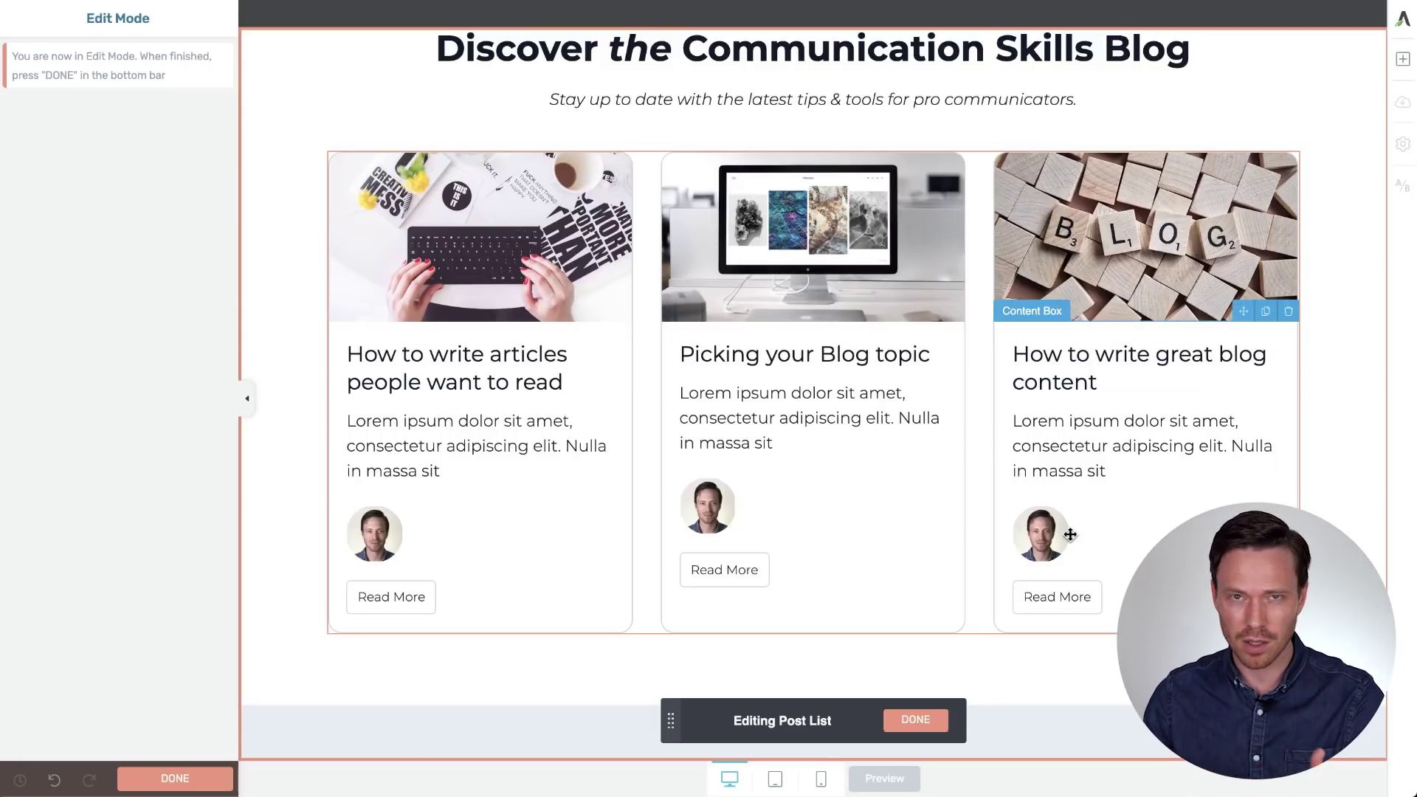
# Delete the author photos, right-align the Read More buttons, and close card design editing
pyautogui.click(390, 516)
pyautogui.click(398, 496)
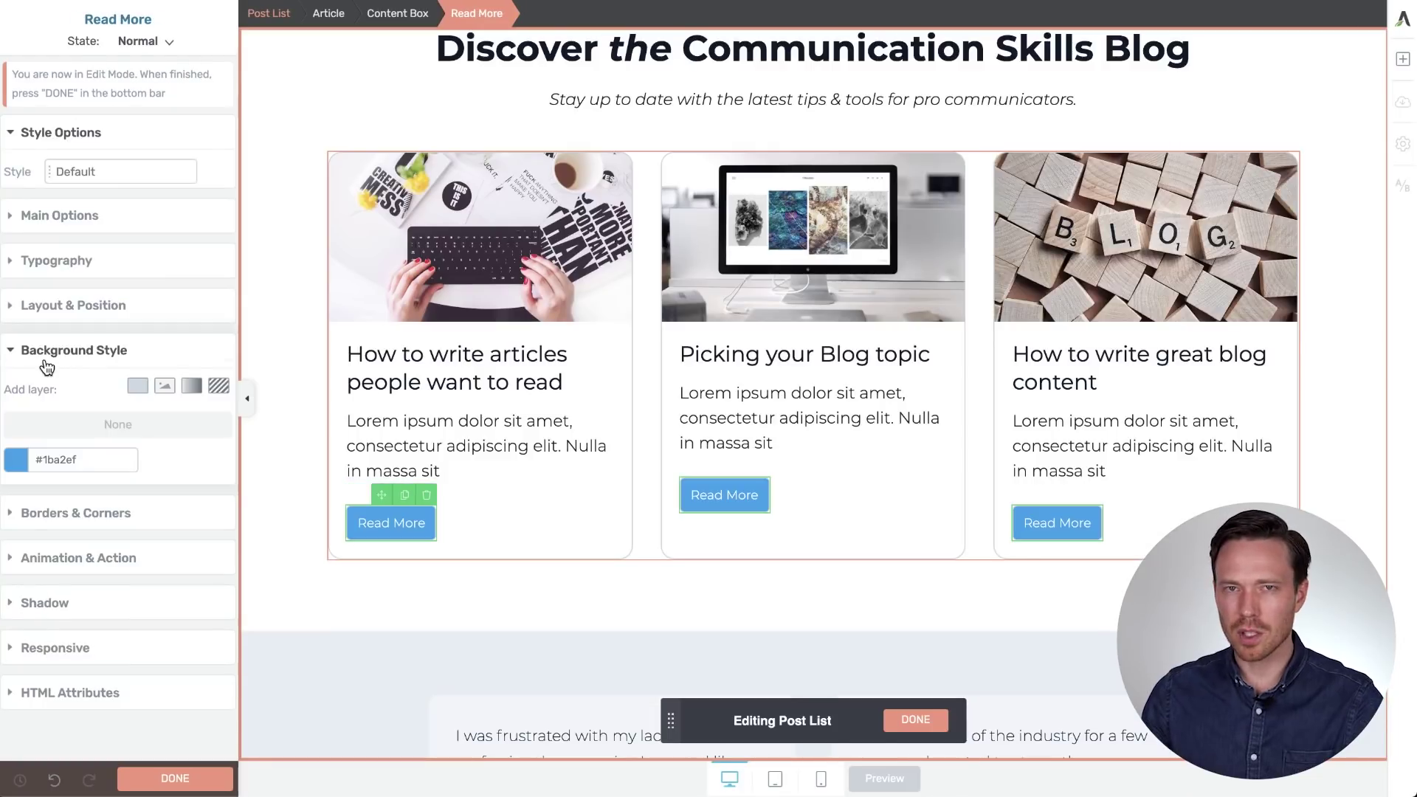
pyautogui.click(51, 316)
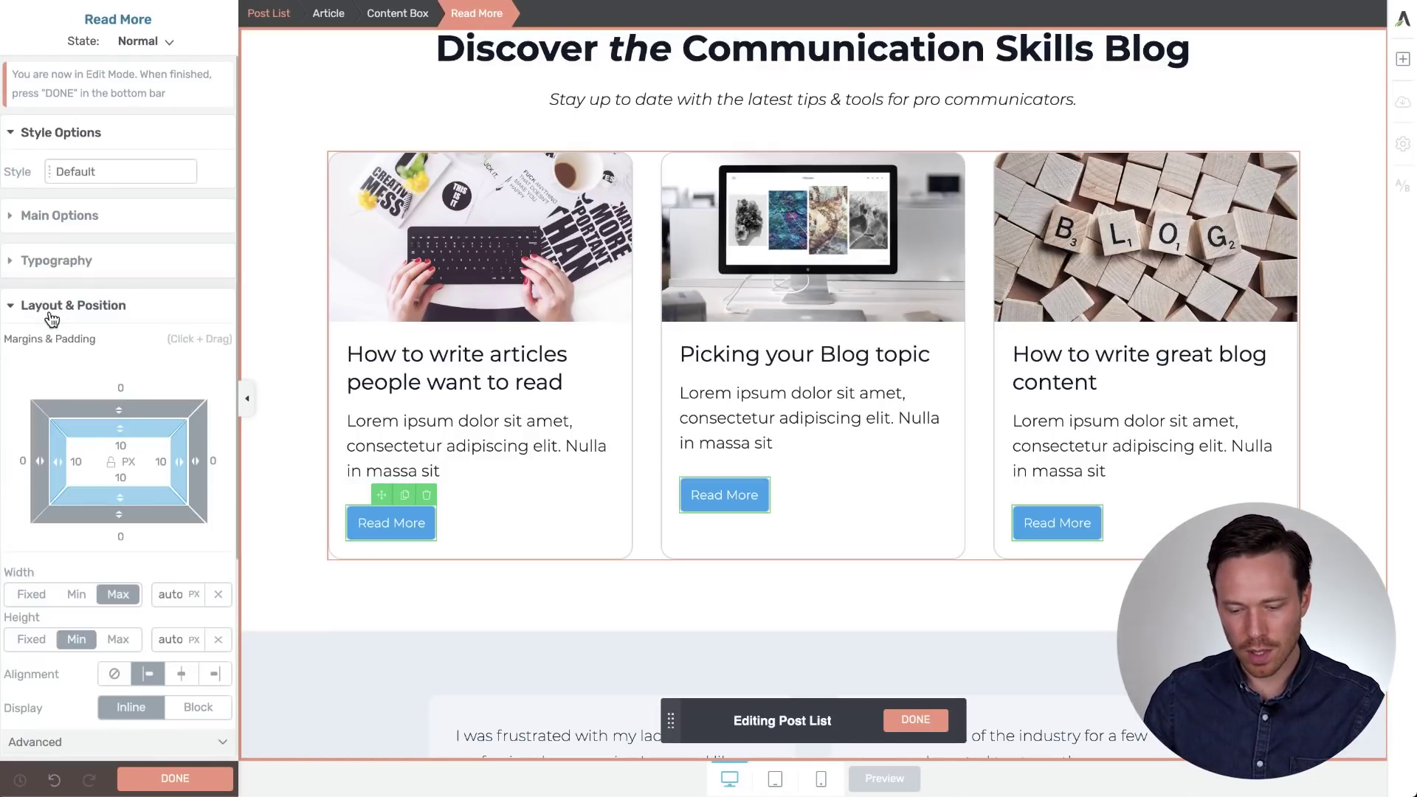
pyautogui.click(214, 674)
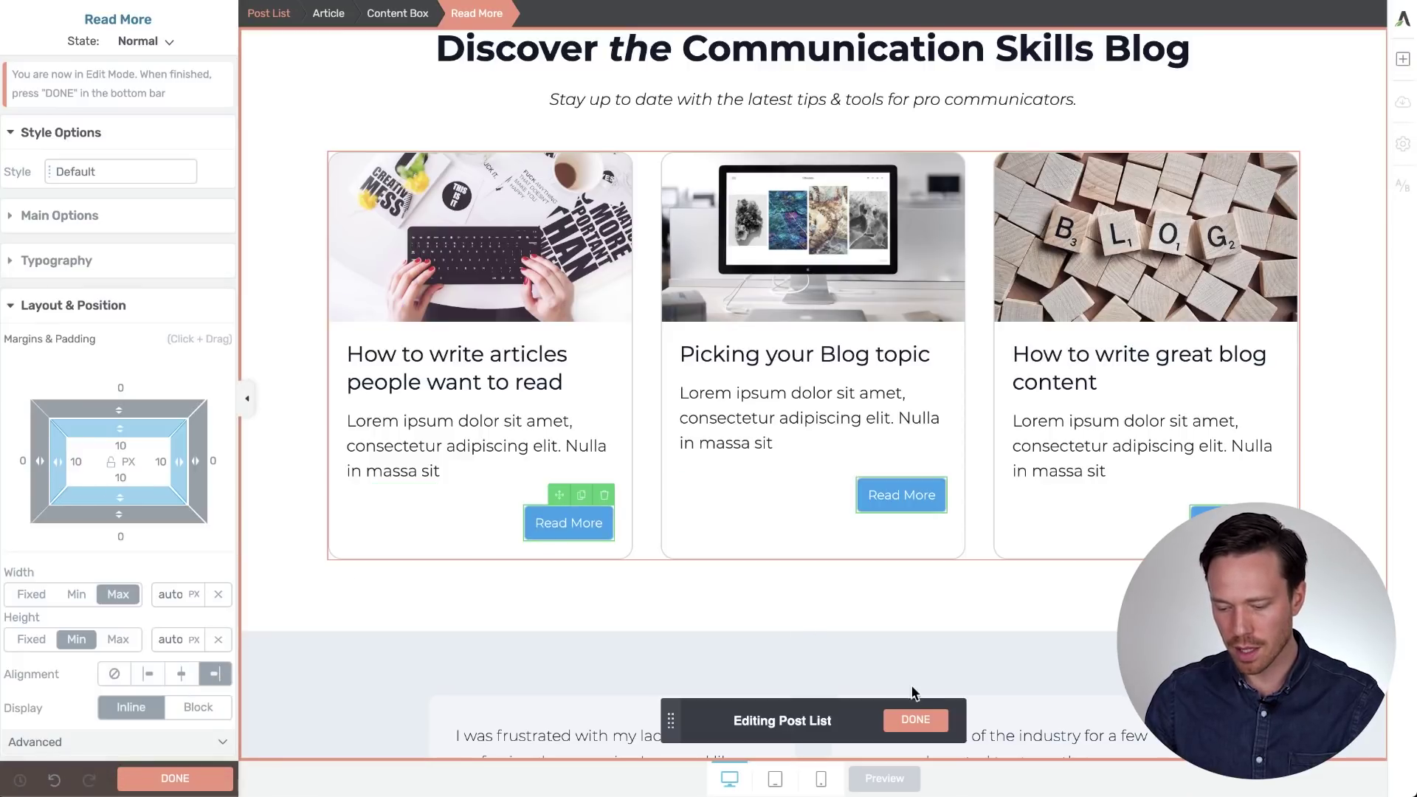
pyautogui.click(918, 707)
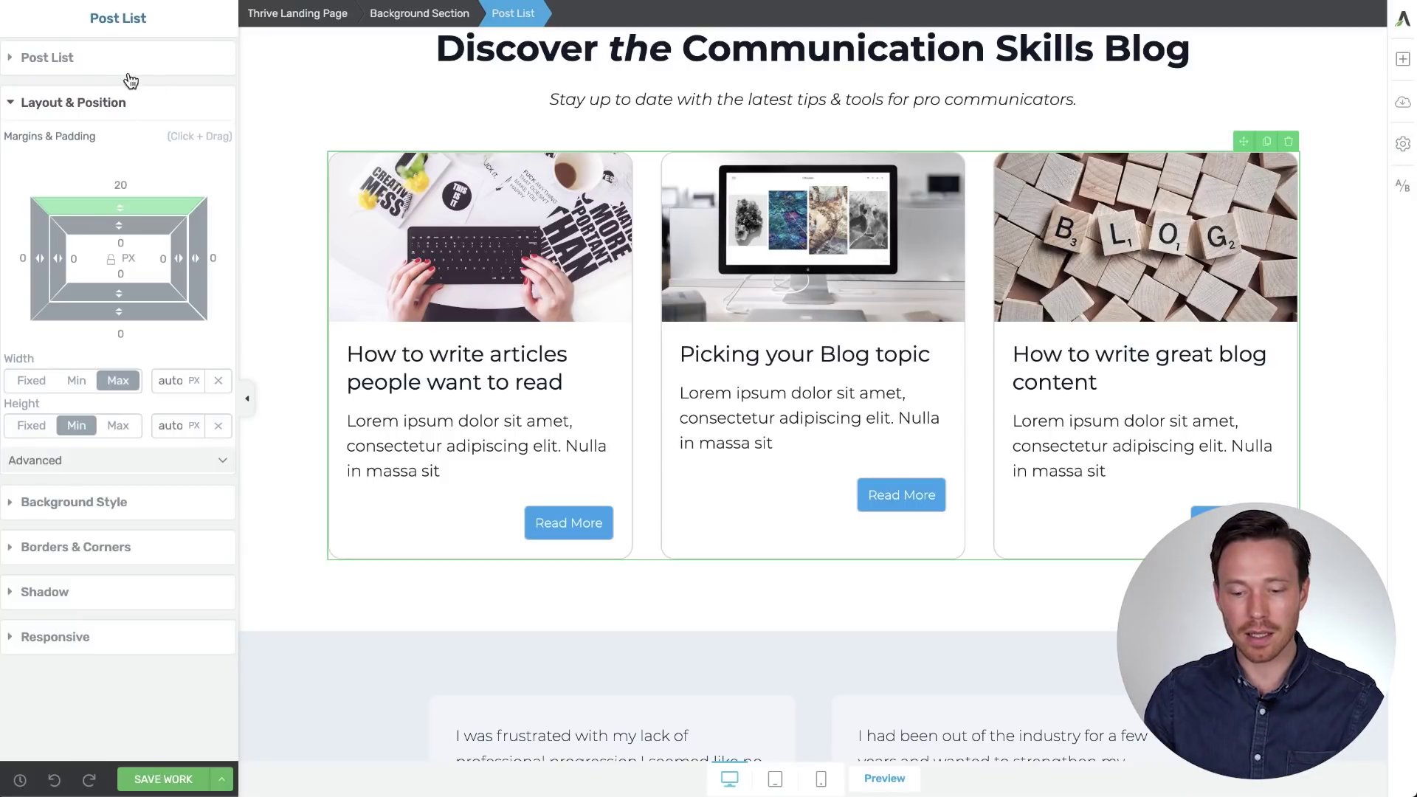
pyautogui.click(87, 70)
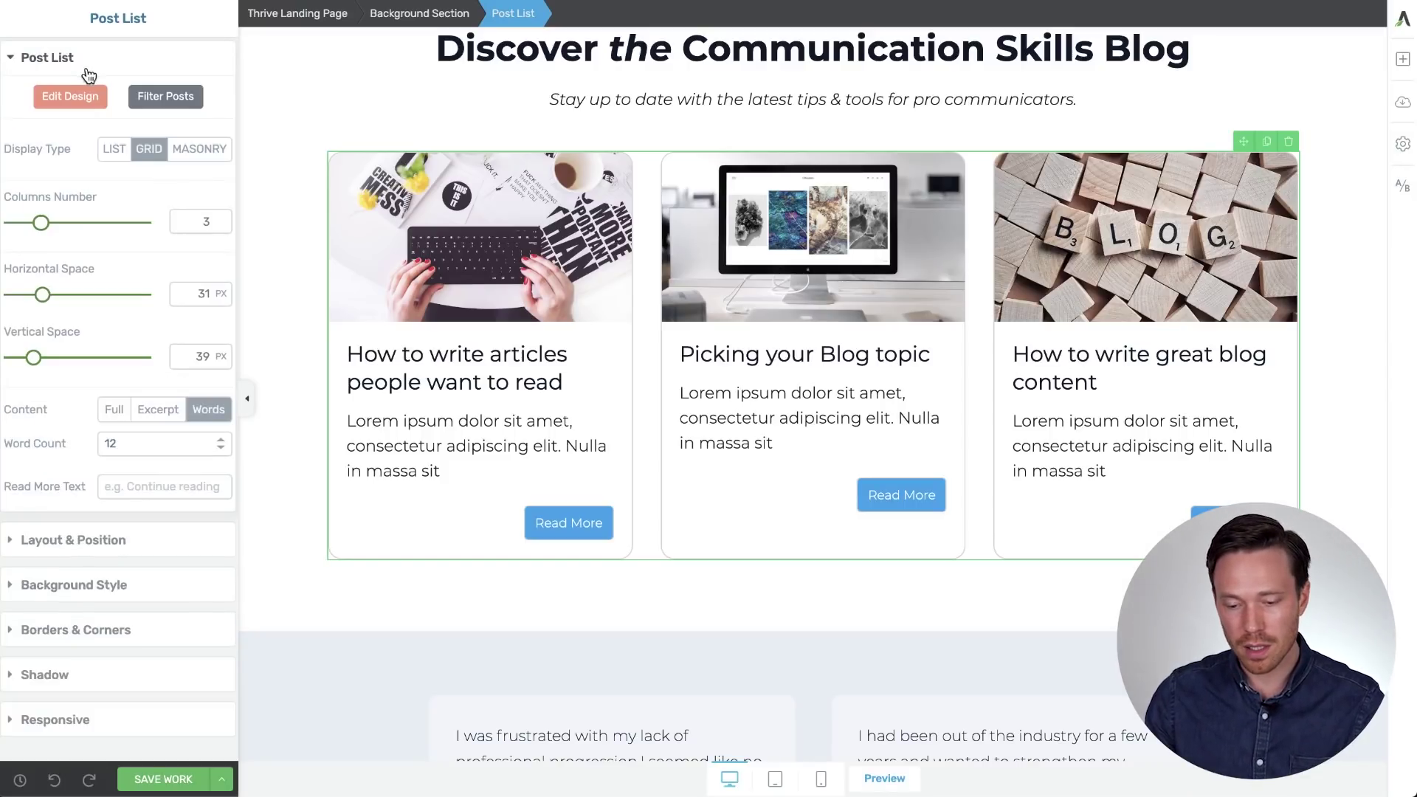
pyautogui.click(194, 151)
pyautogui.click(270, 298)
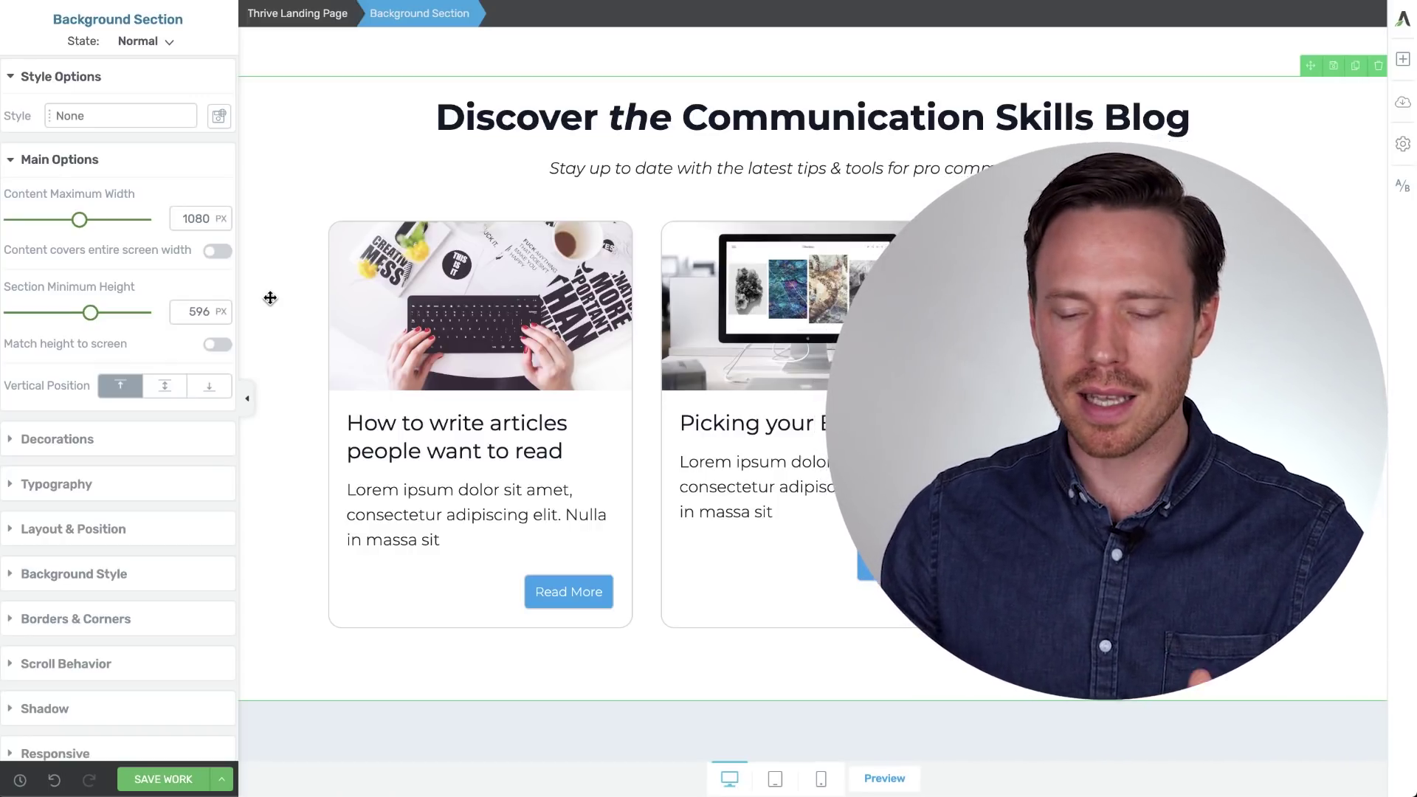
pyautogui.click(423, 332)
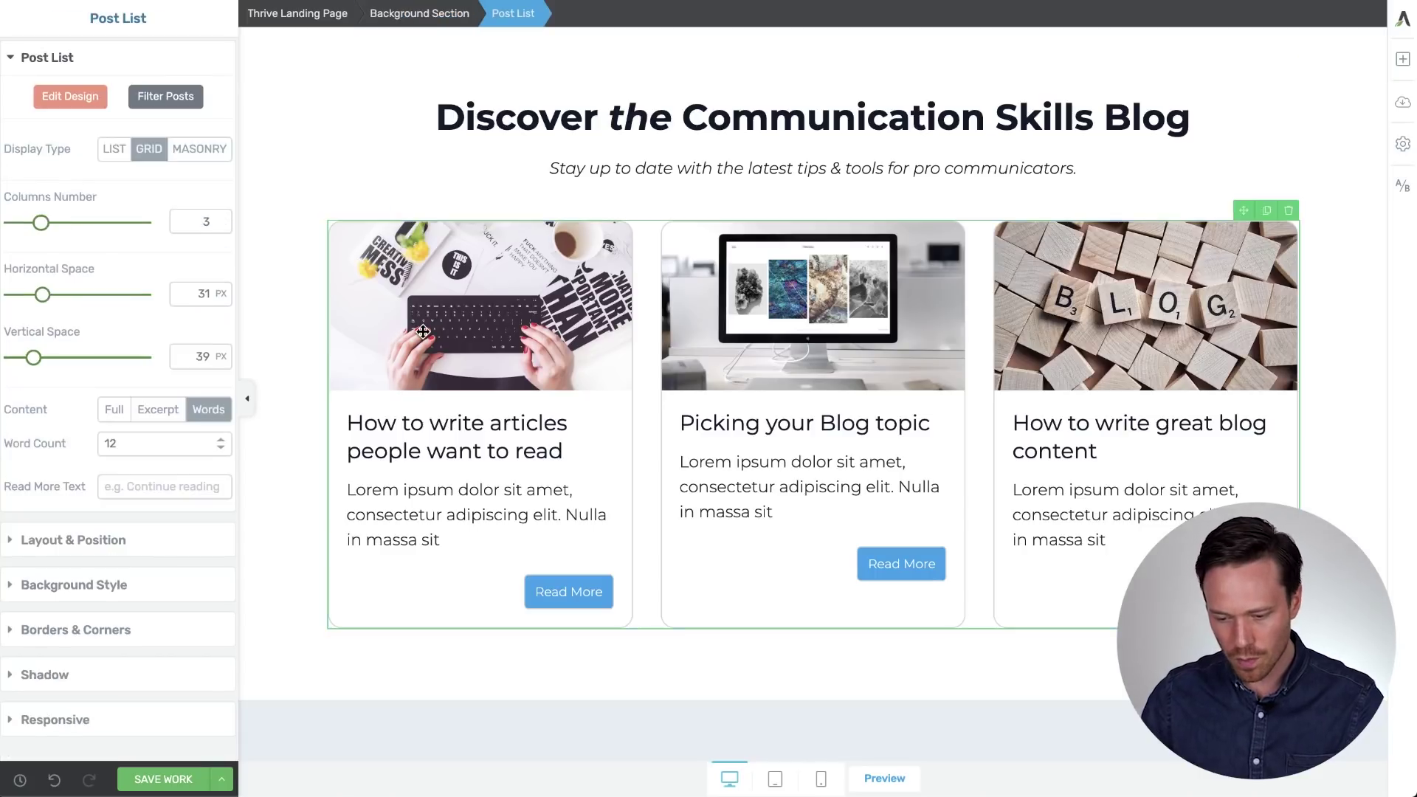
# Replace the Blogging Tutorials category filter with Podcast and save the filter
pyautogui.click(184, 102)
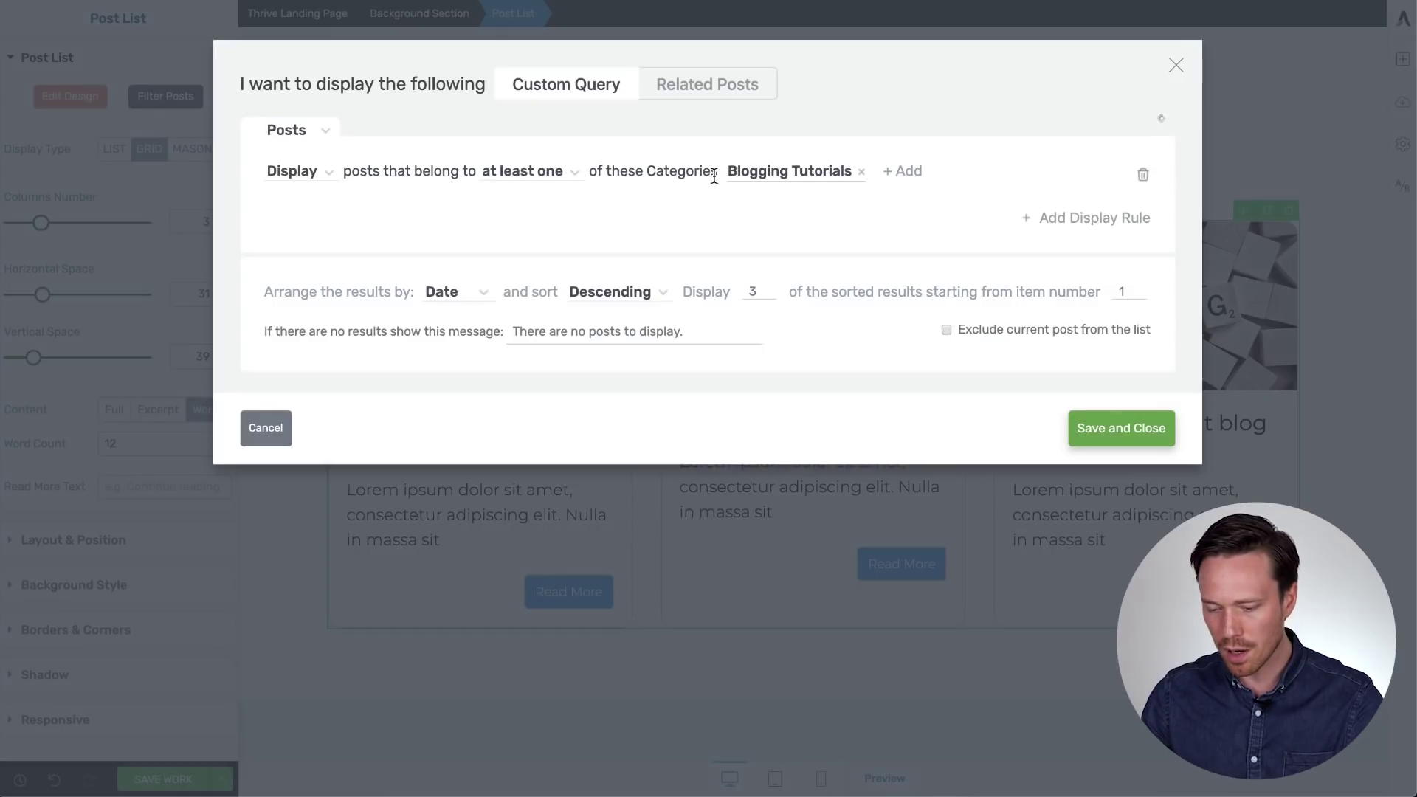
pyautogui.click(861, 172)
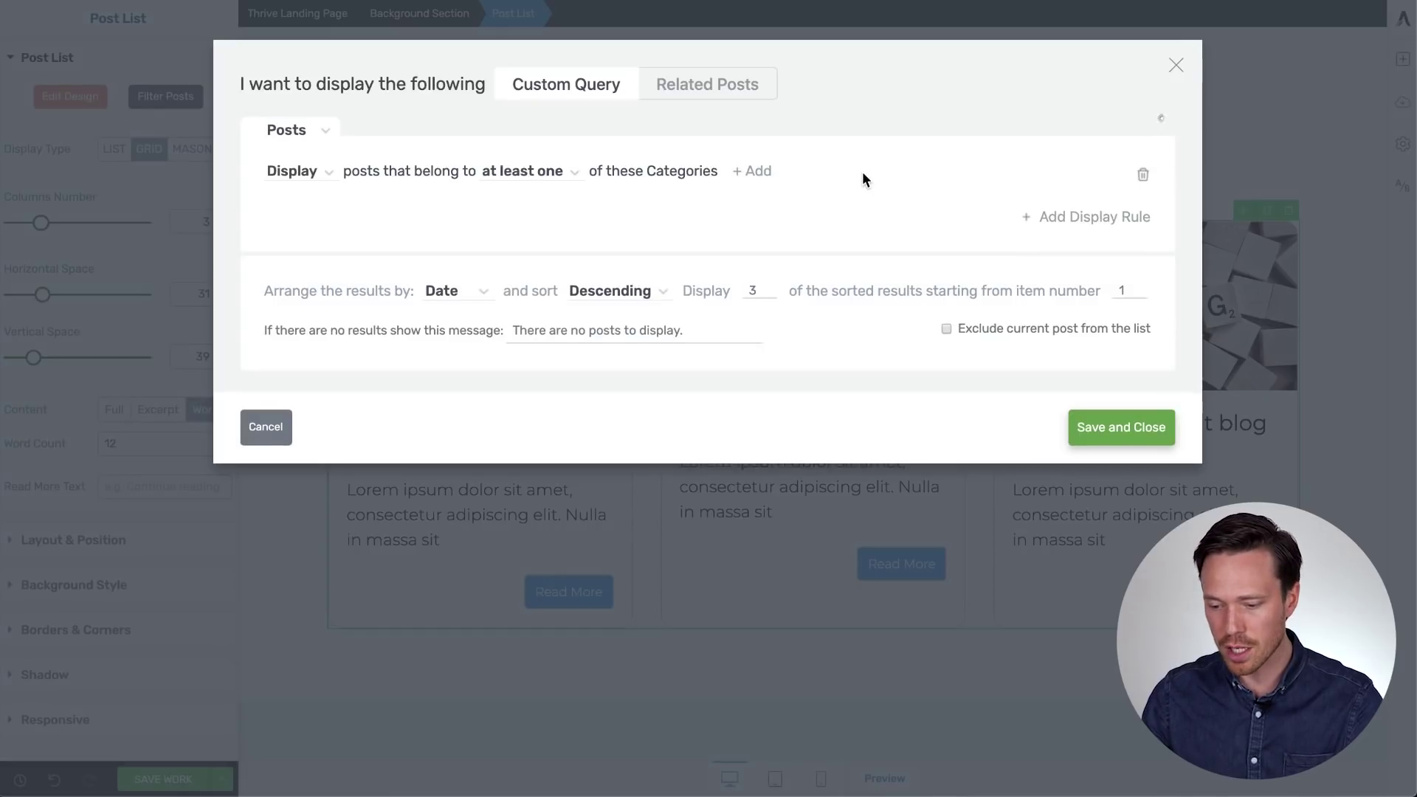
pyautogui.click(756, 172)
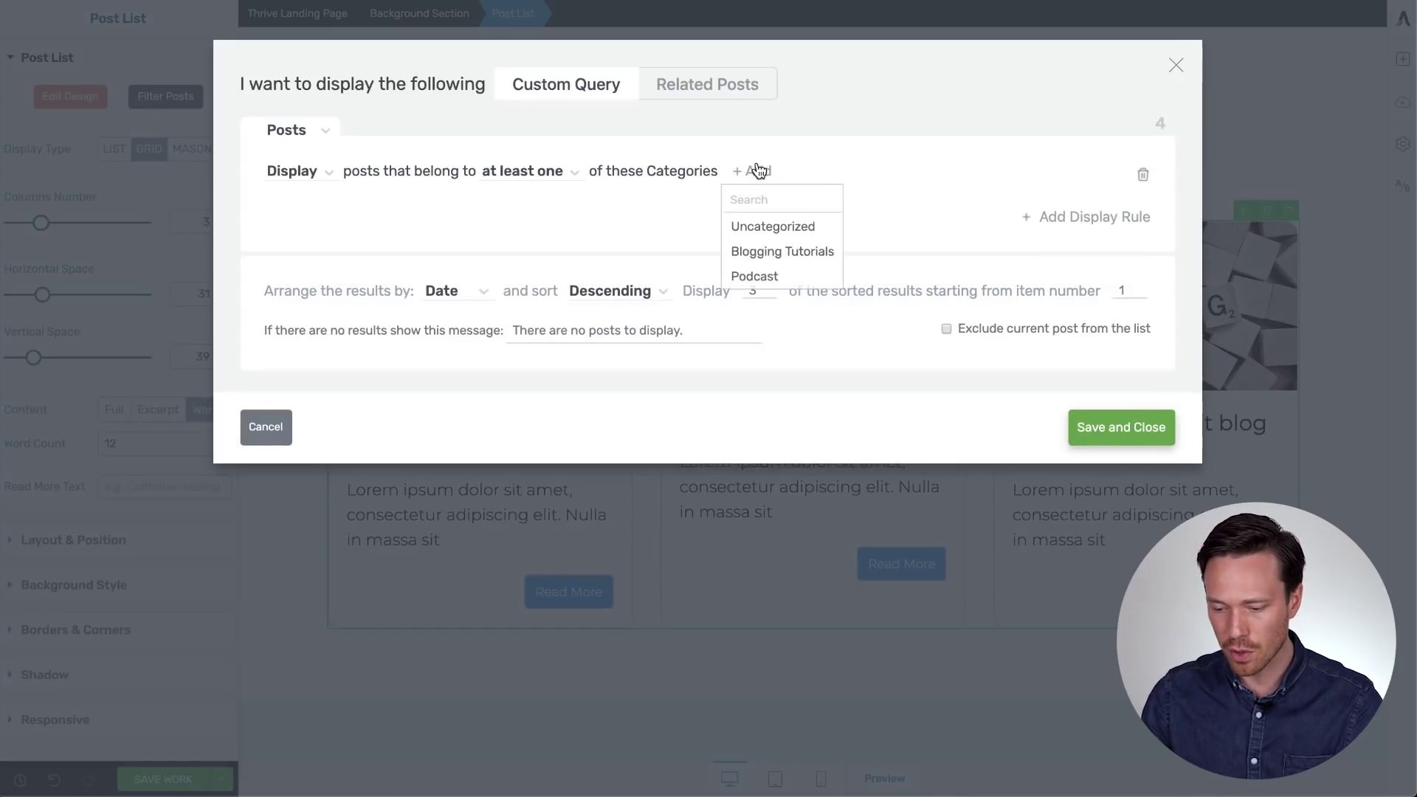
pyautogui.click(760, 278)
pyautogui.click(1112, 443)
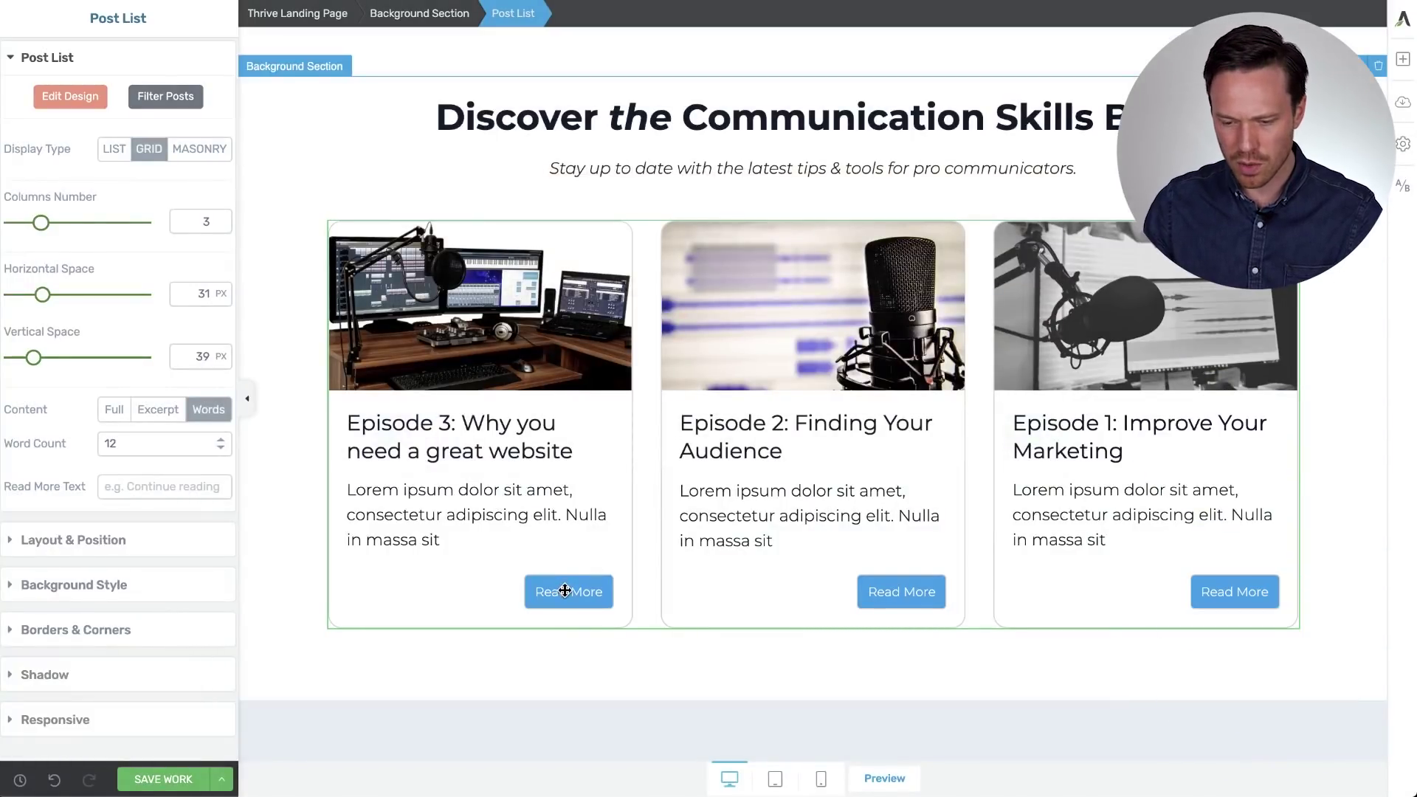
# Change the card button label to 'Listen Now!' and close card design editing
pyautogui.click(70, 96)
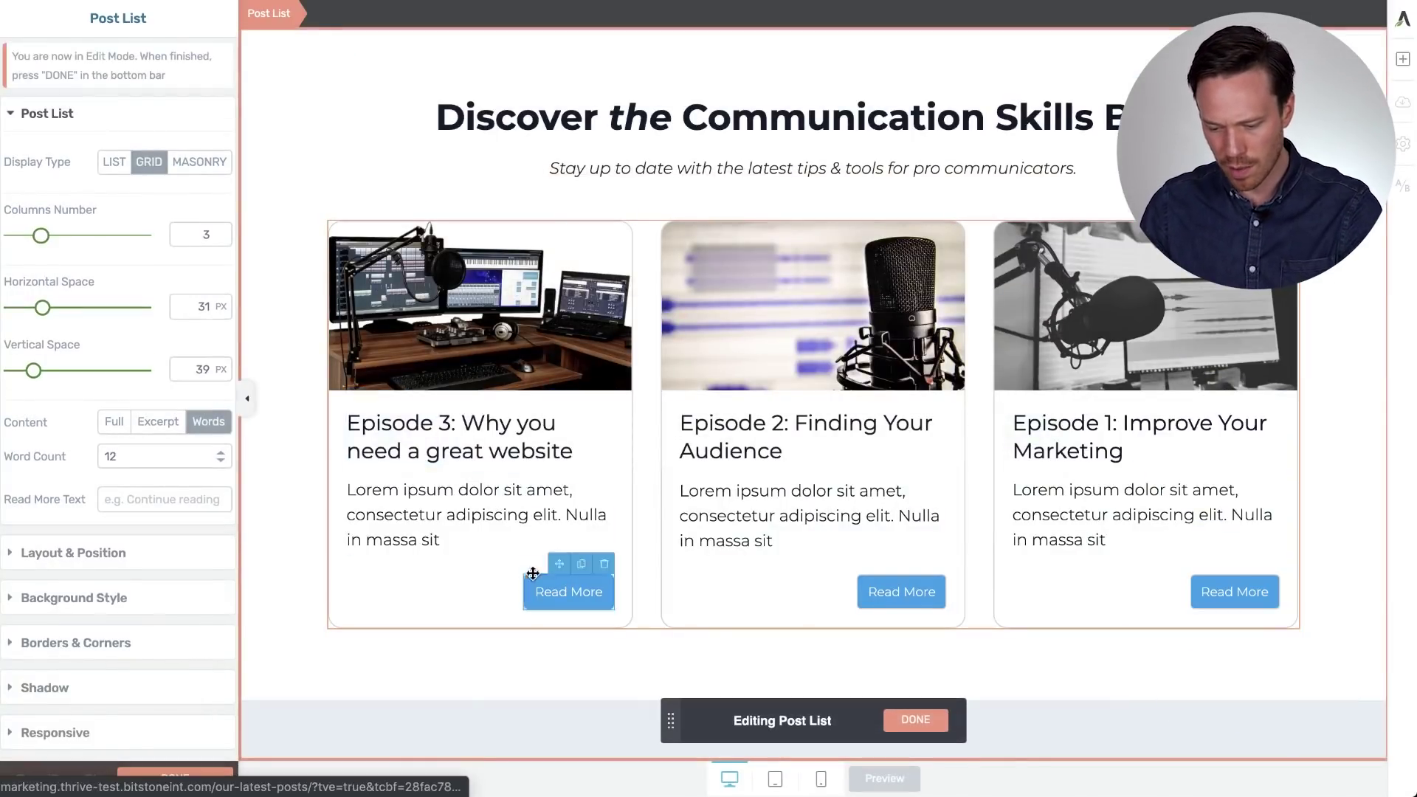
pyautogui.click(566, 591)
pyautogui.write('Listen Now!')
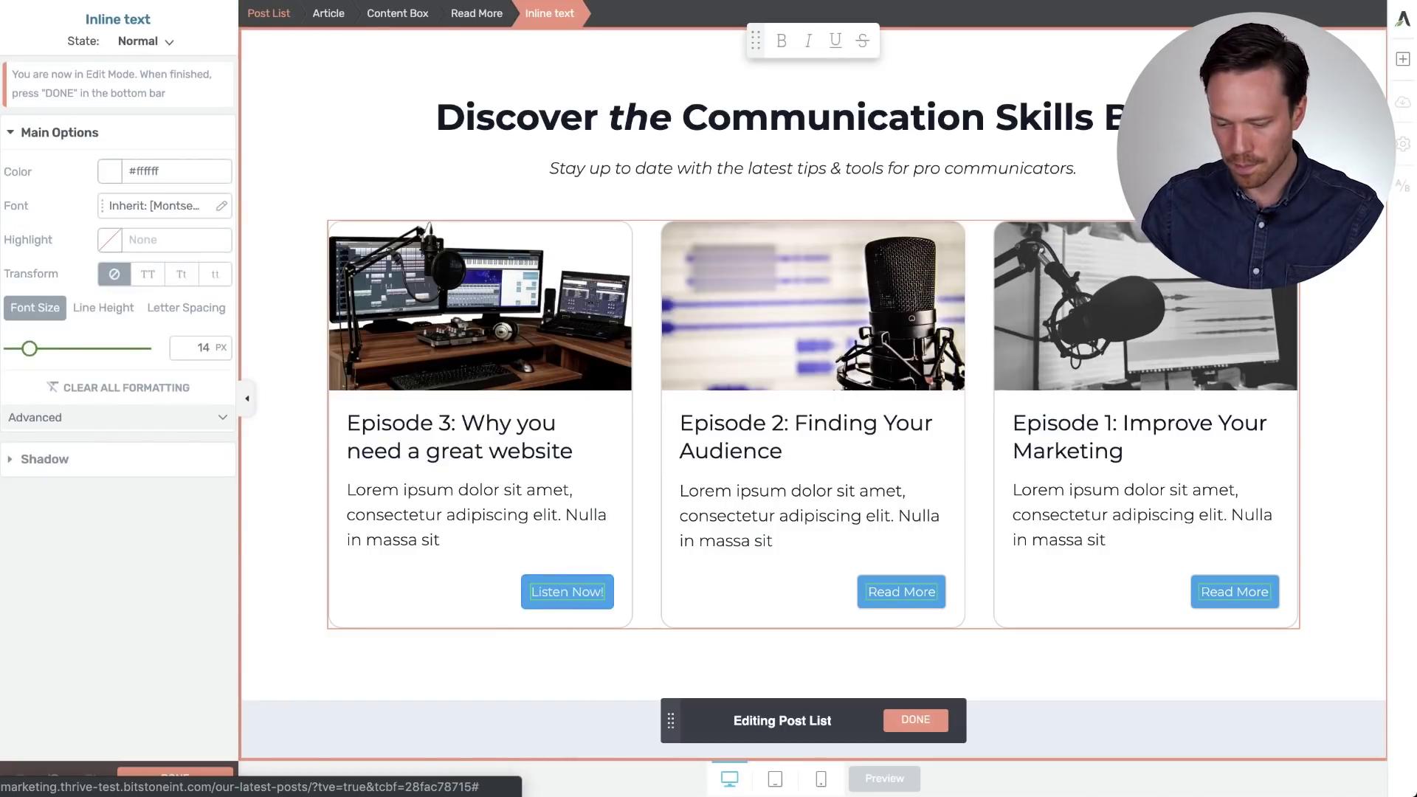
pyautogui.click(919, 721)
pyautogui.click(1022, 664)
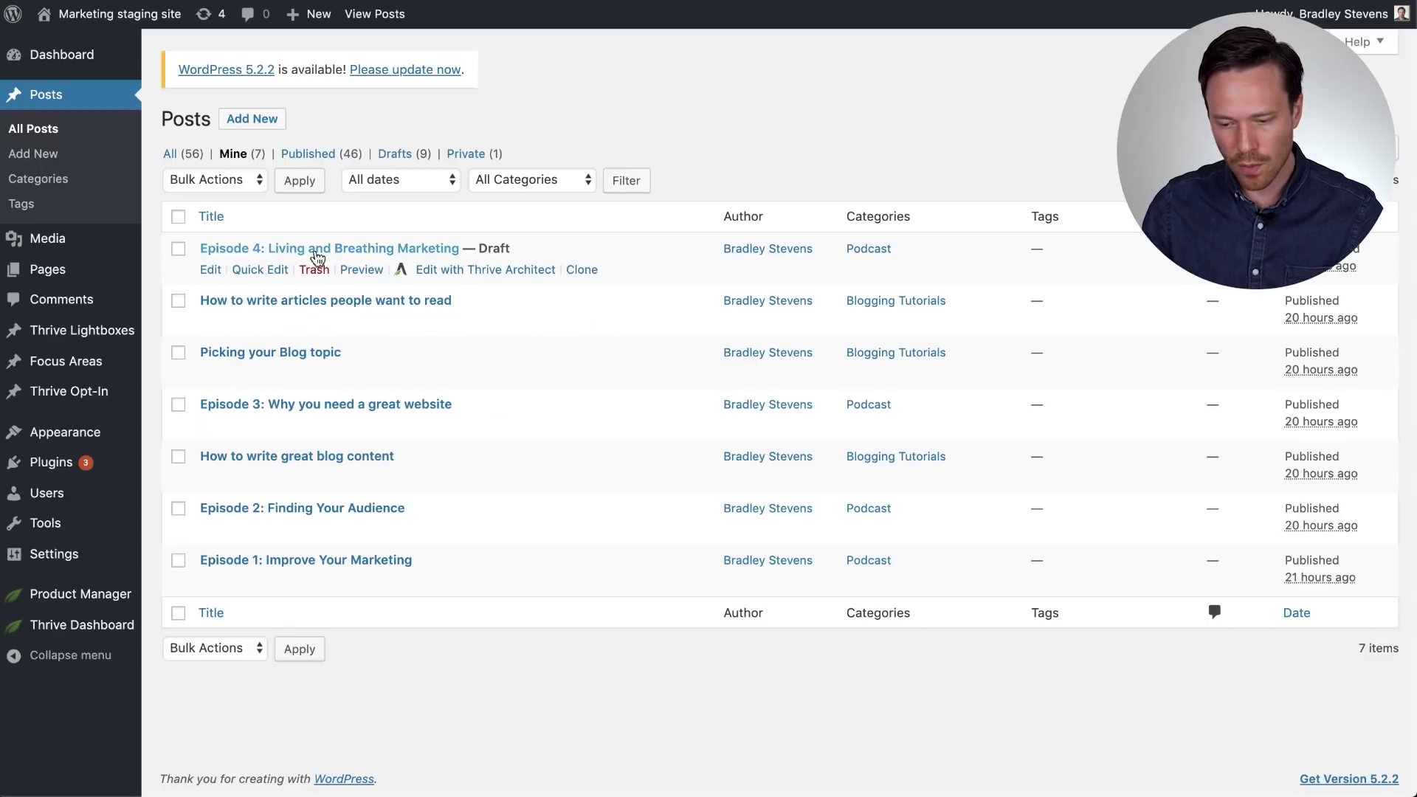
# Quick-edit Episode 4 to change its status from Draft to Published and update it
pyautogui.click(264, 269)
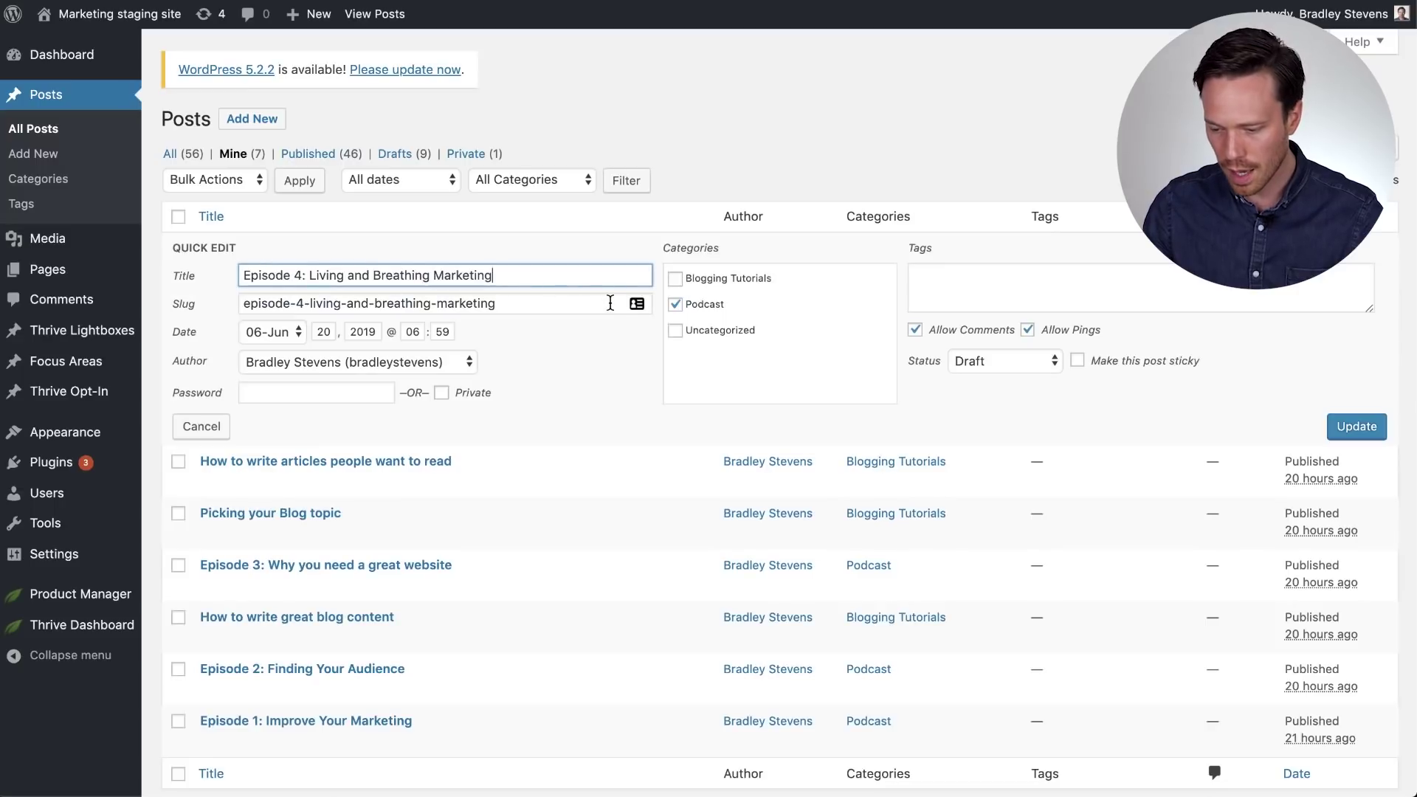
pyautogui.click(1014, 361)
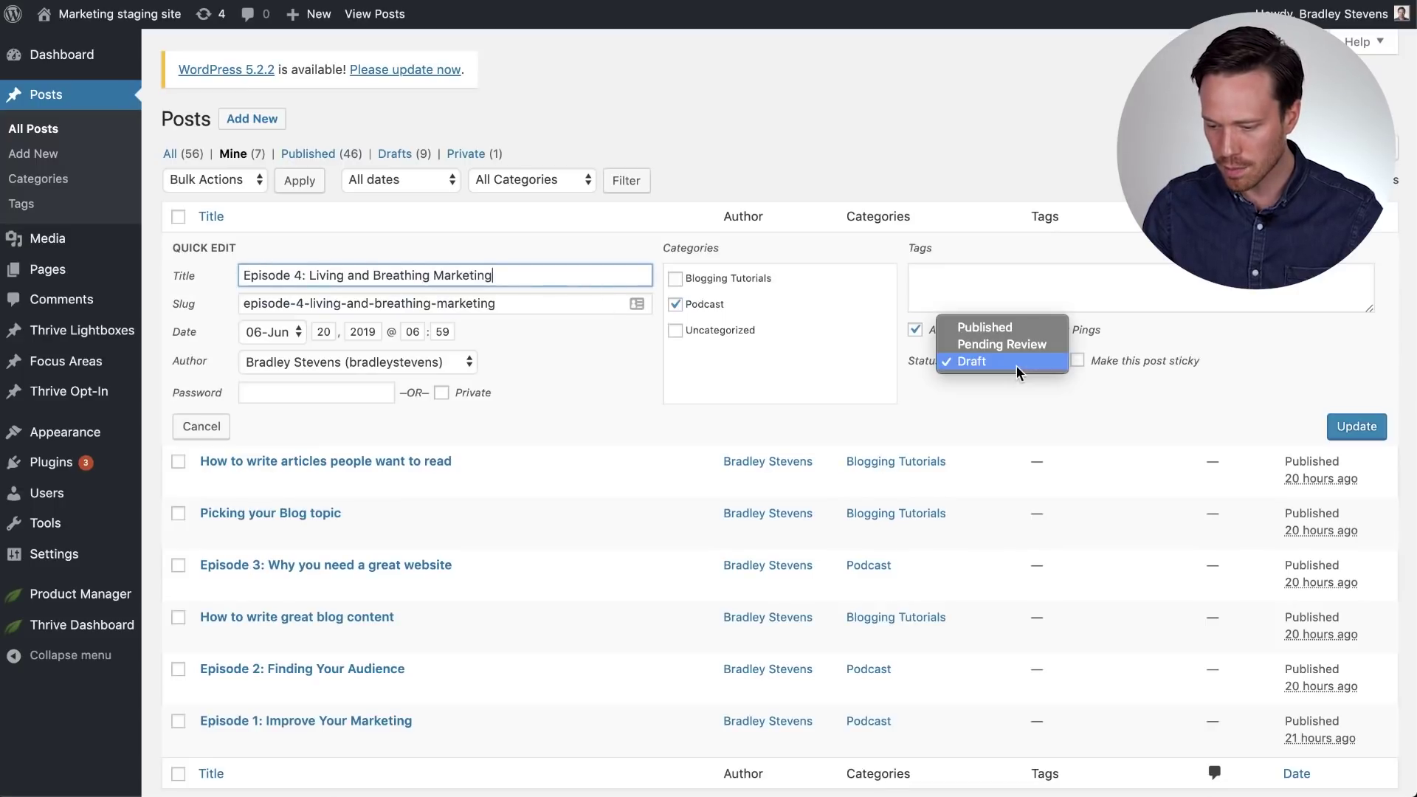
pyautogui.click(999, 329)
pyautogui.click(1348, 428)
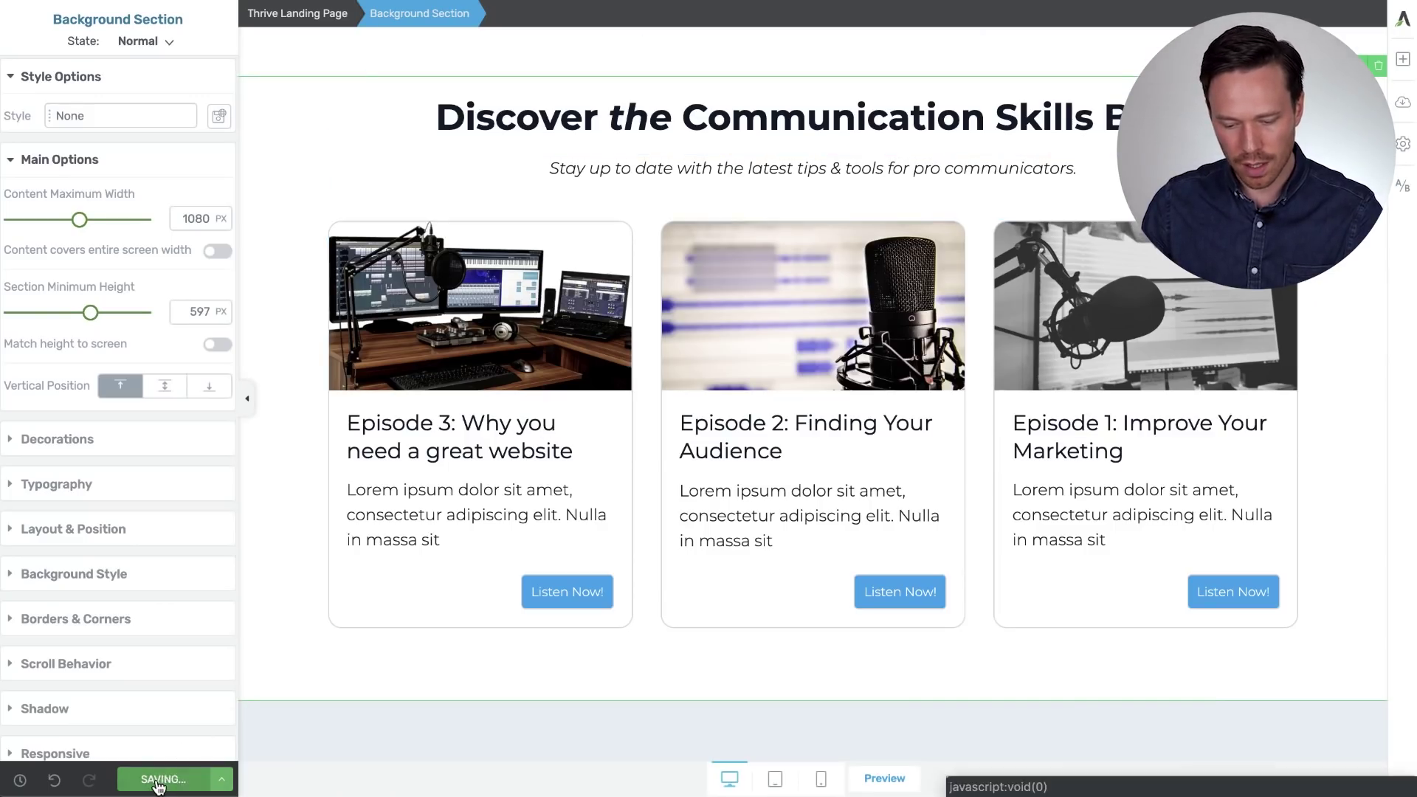
pyautogui.click(894, 784)
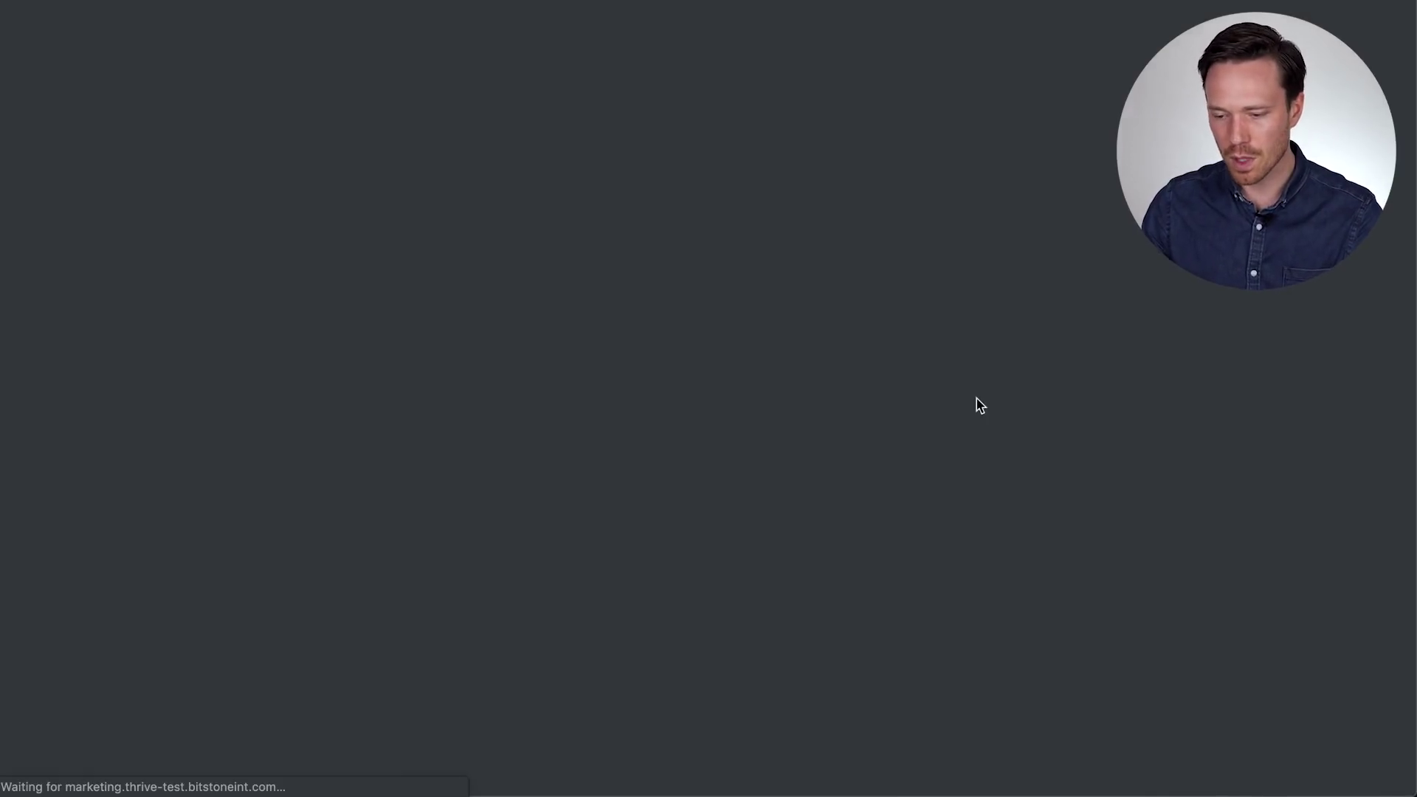
pyautogui.scroll(-15, 979, 405)
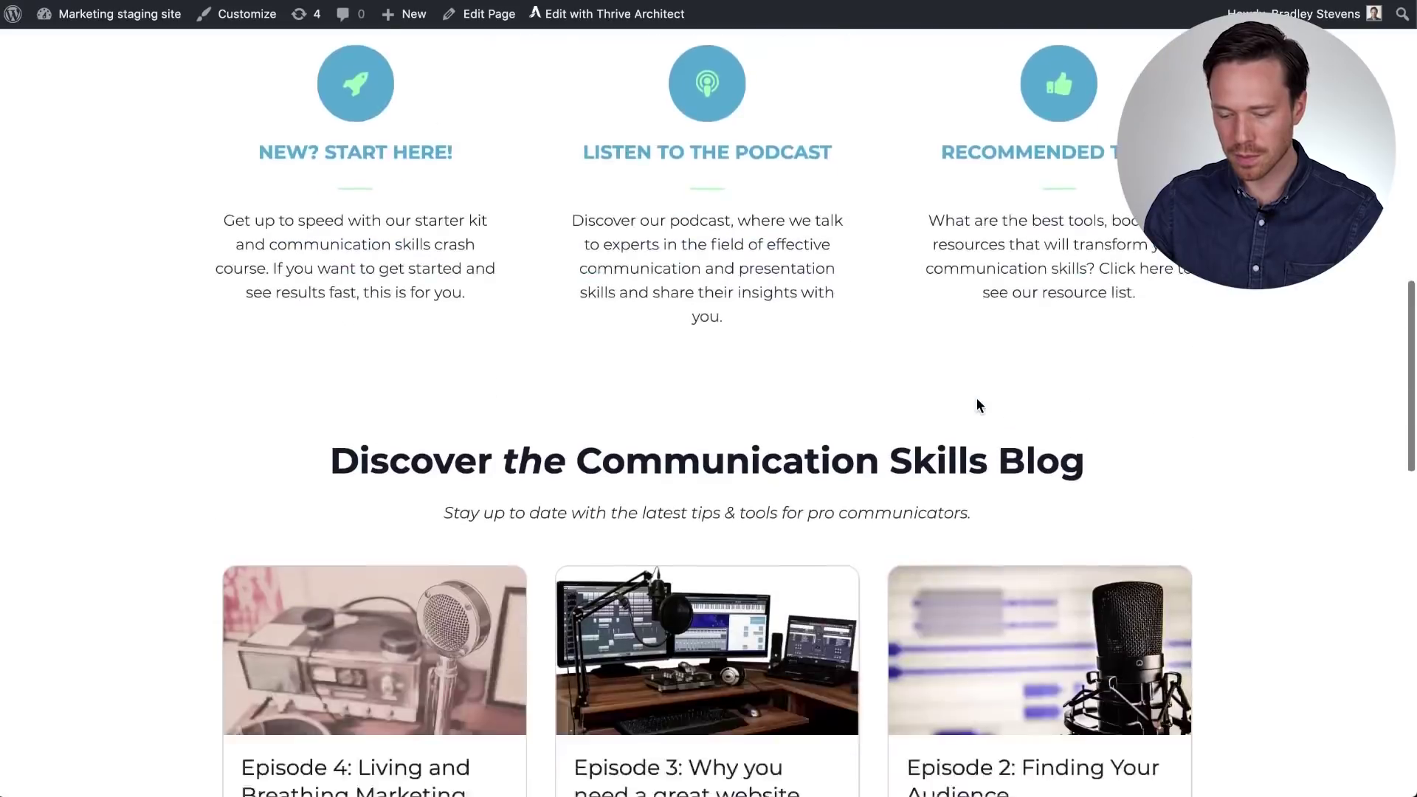
pyautogui.scroll(-5, 976, 397)
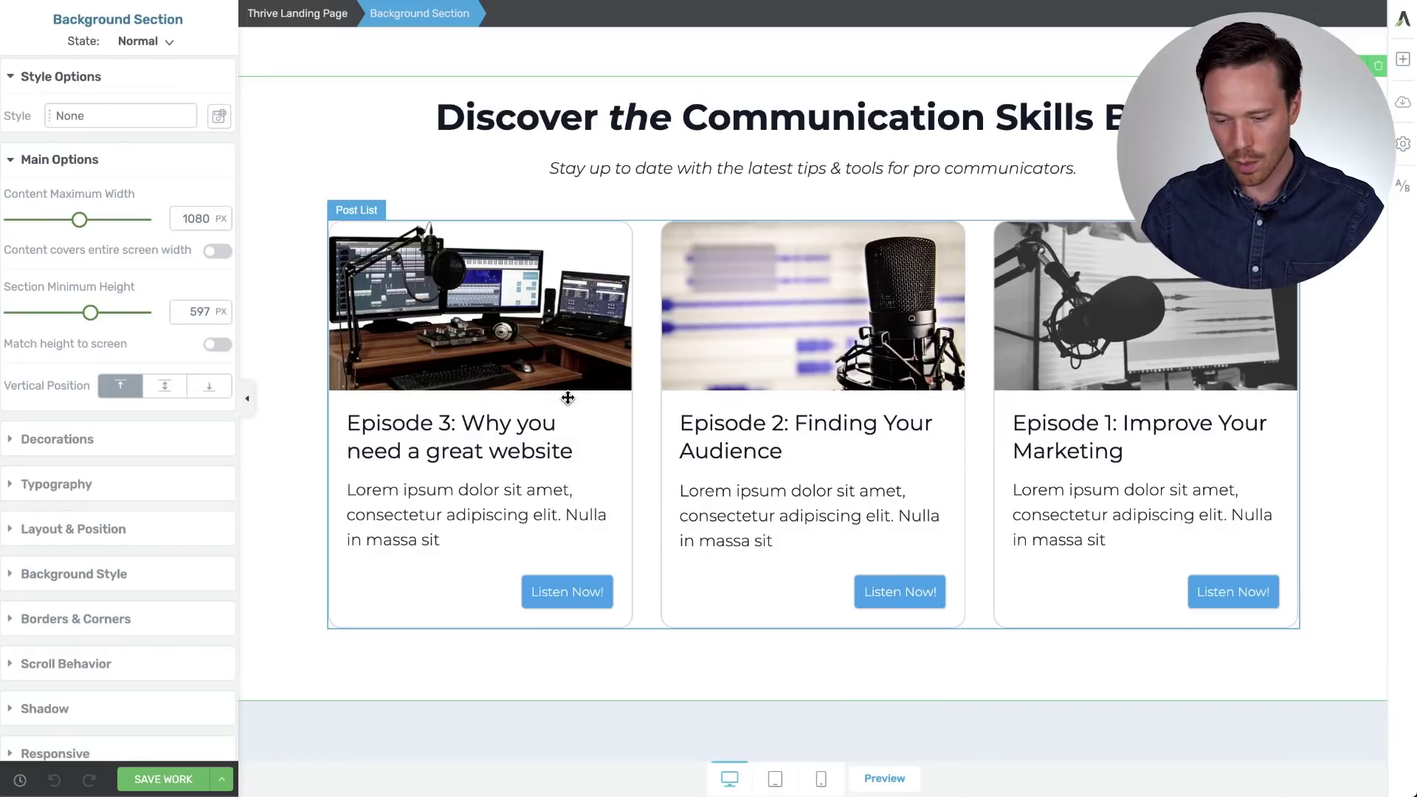
# Change the post list's date sort from Descending to Ascending and save the filter
pyautogui.click(568, 397)
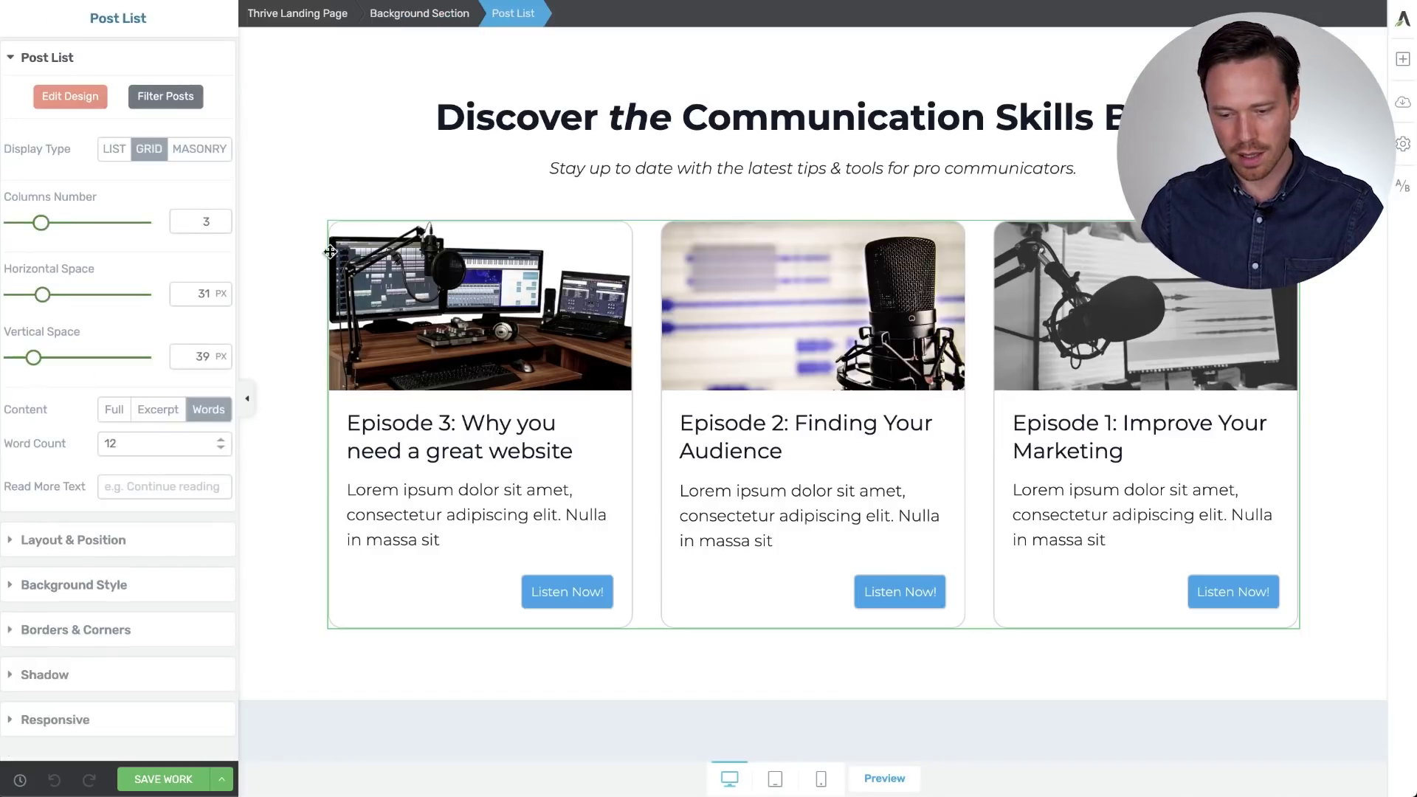
pyautogui.click(151, 103)
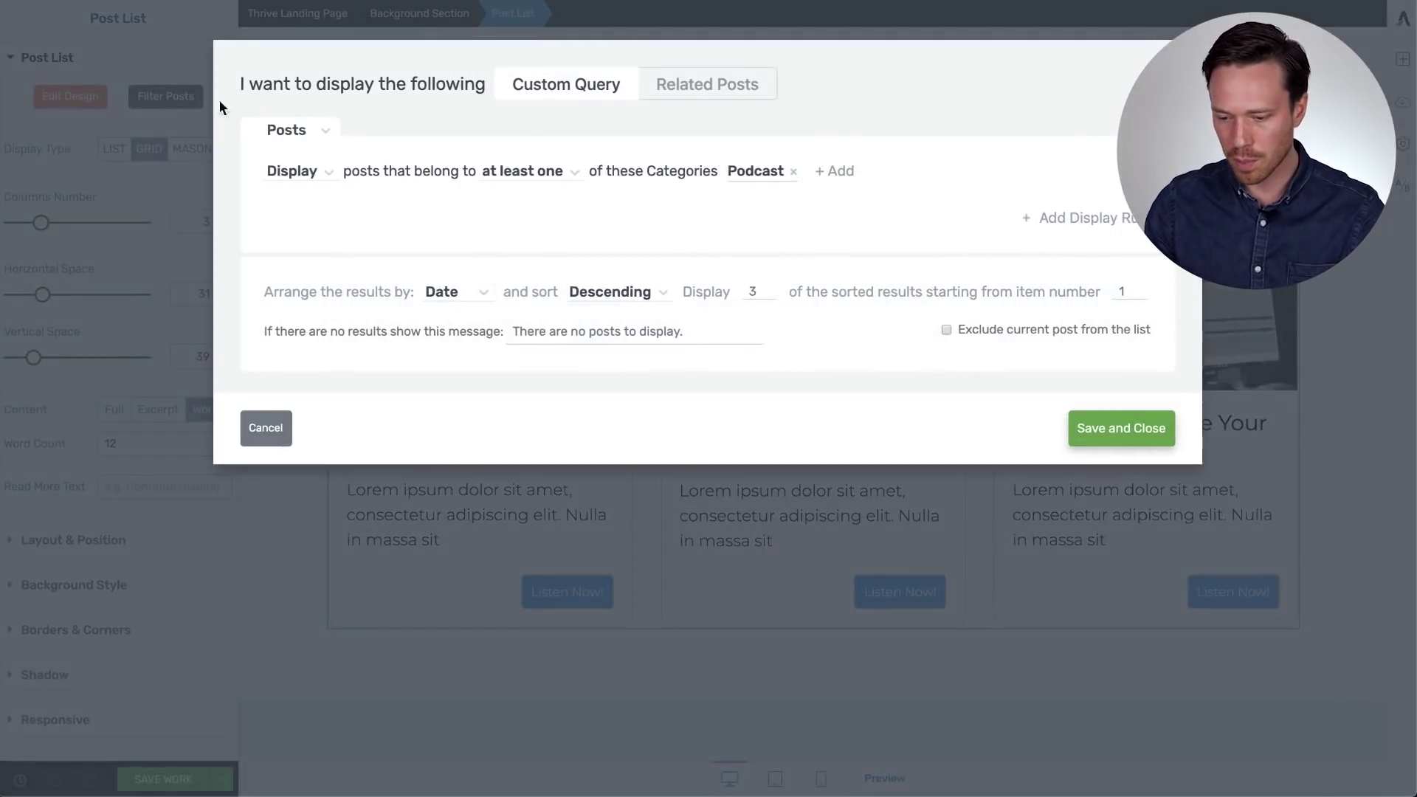
pyautogui.click(648, 301)
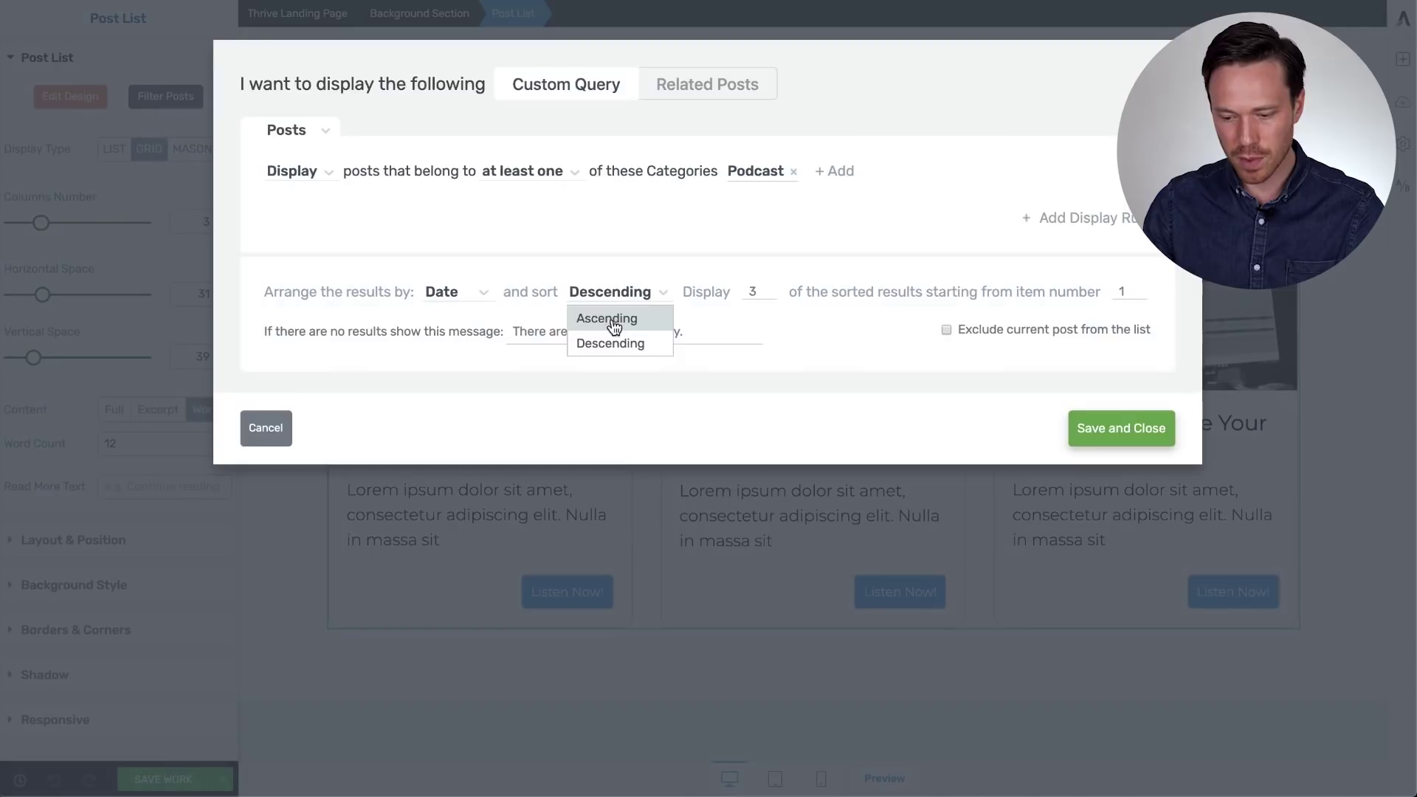
pyautogui.click(583, 318)
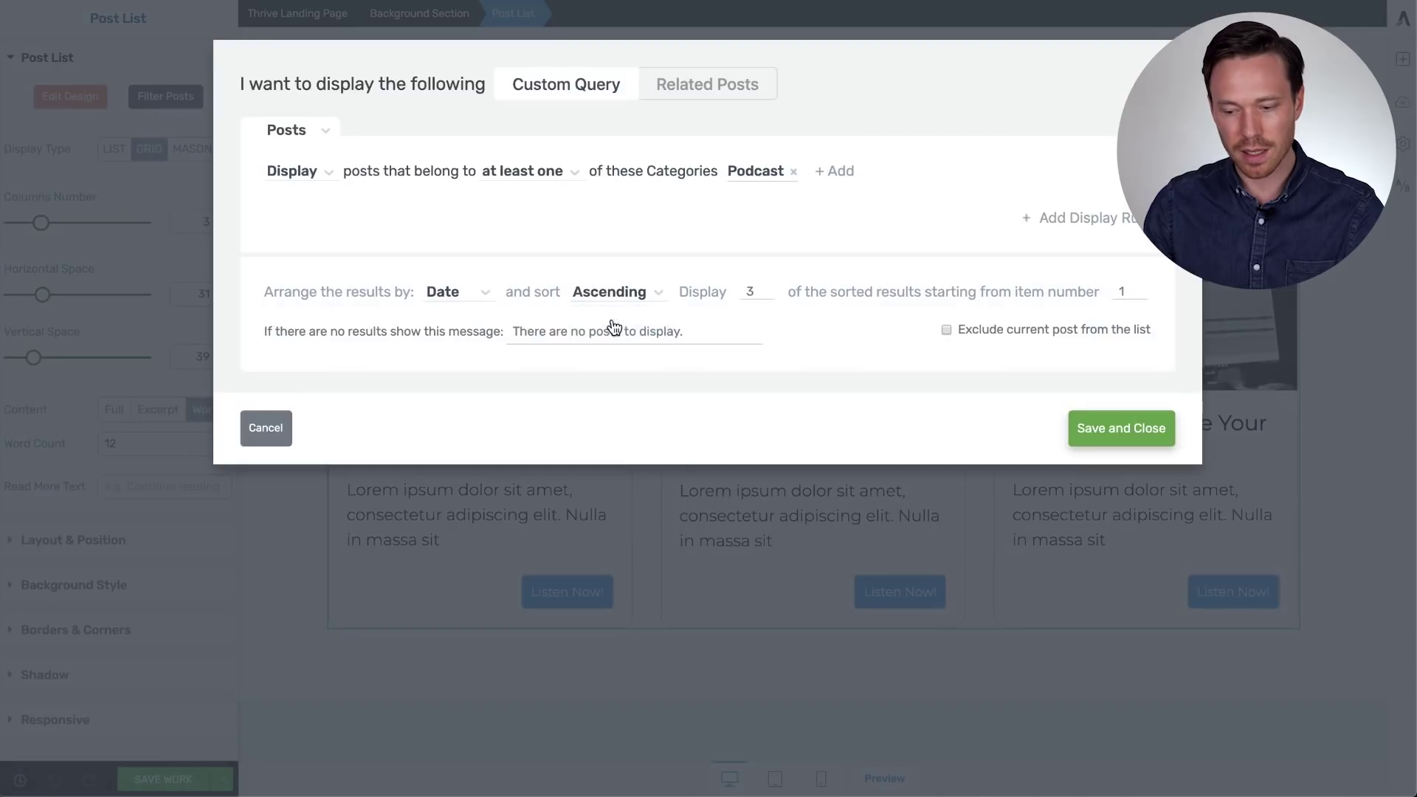
pyautogui.click(1137, 438)
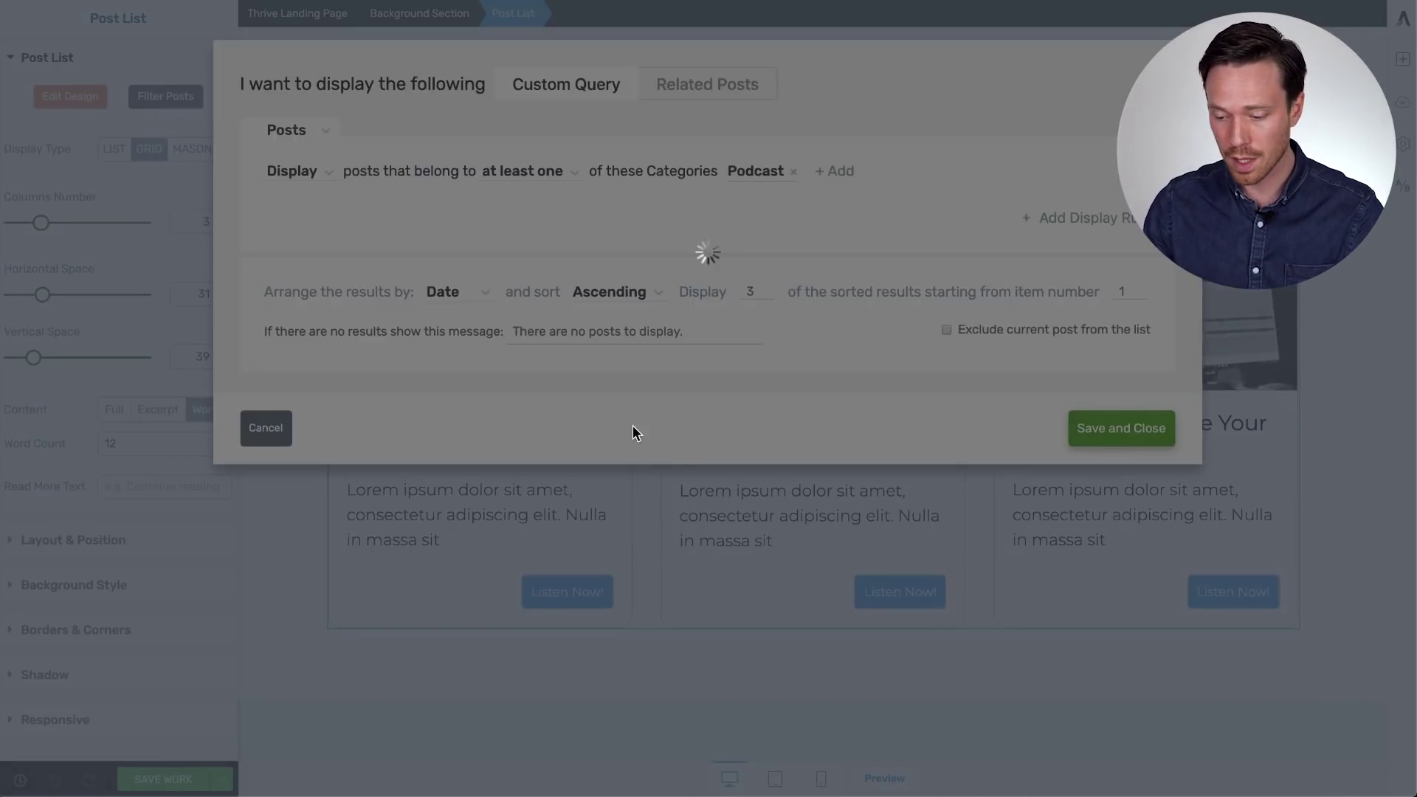